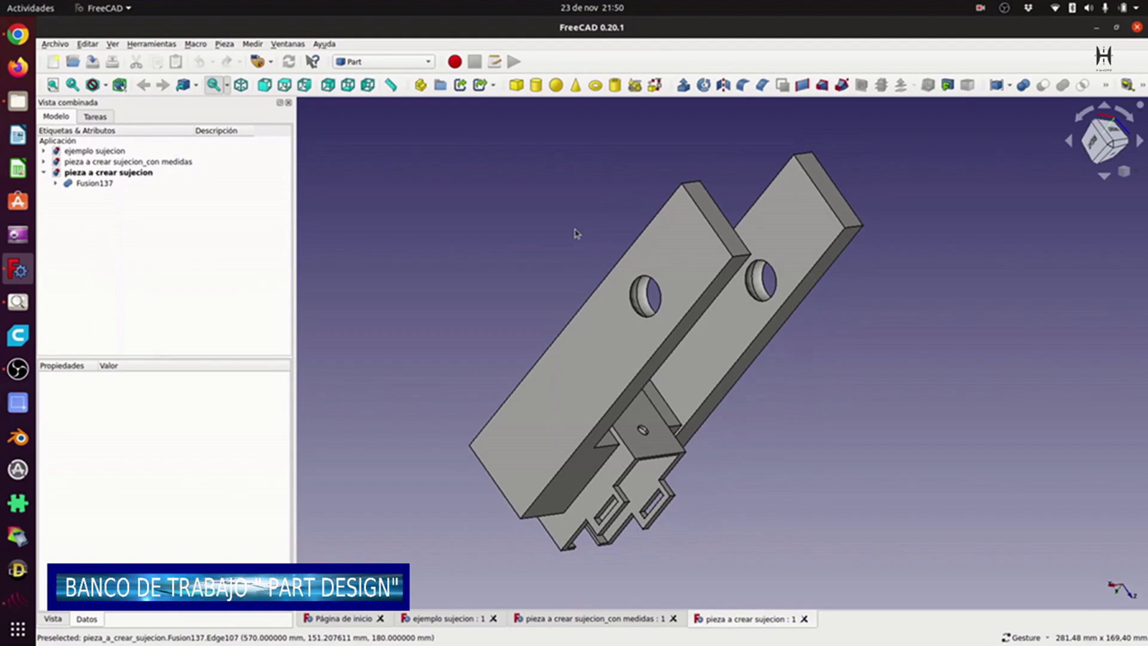
Examine the part that needs a holder, its dimensioned copy and the finished holder example from several angles.
drag(575, 233, 751, 263)
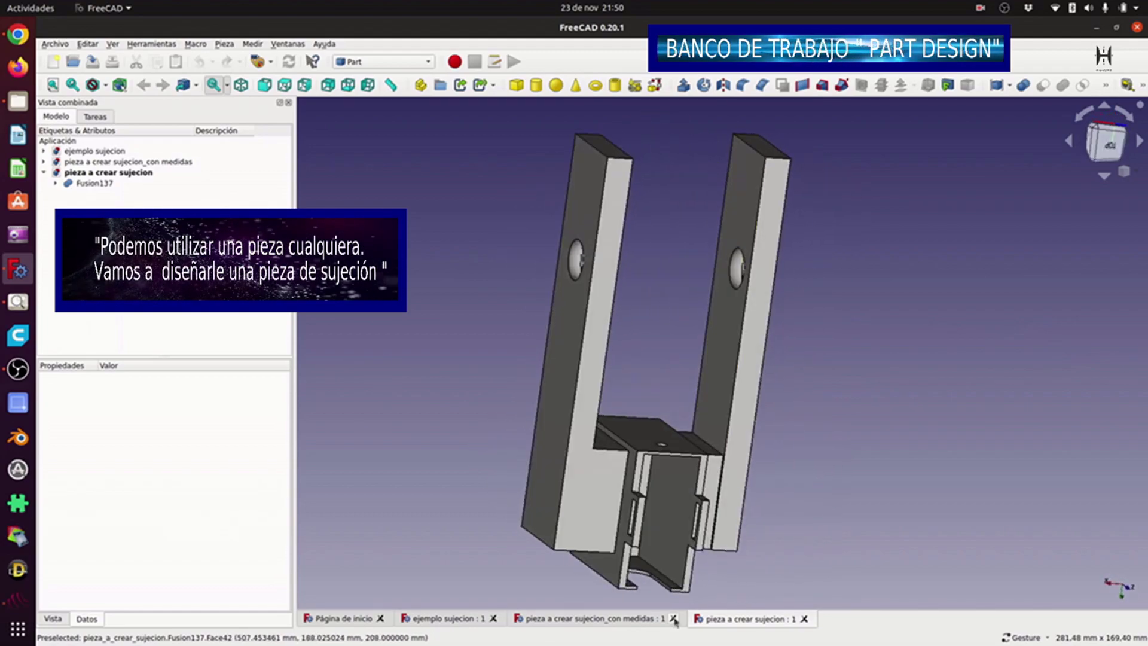
click(637, 618)
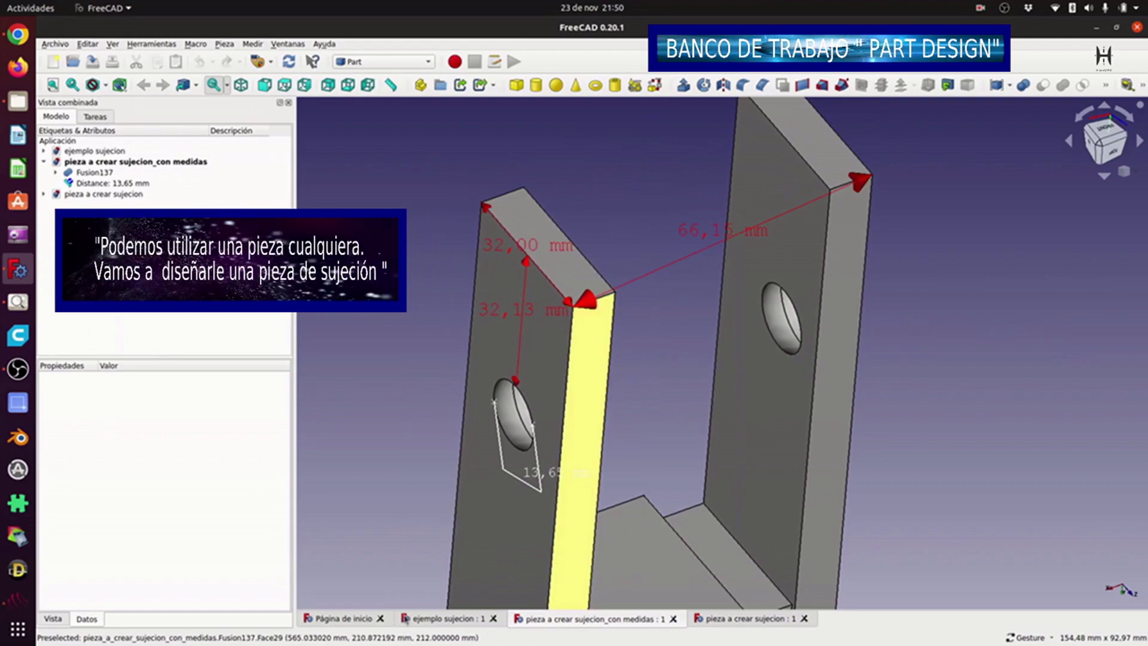
click(437, 620)
drag(1035, 407, 1041, 288)
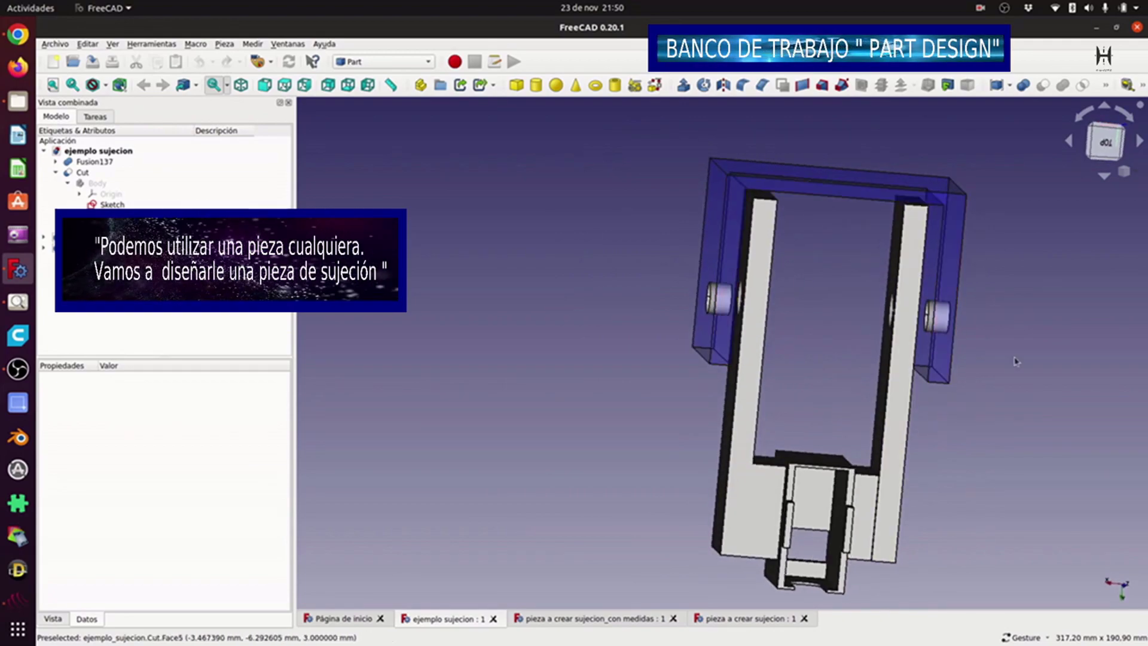
drag(1015, 360, 1117, 371)
drag(666, 286, 841, 366)
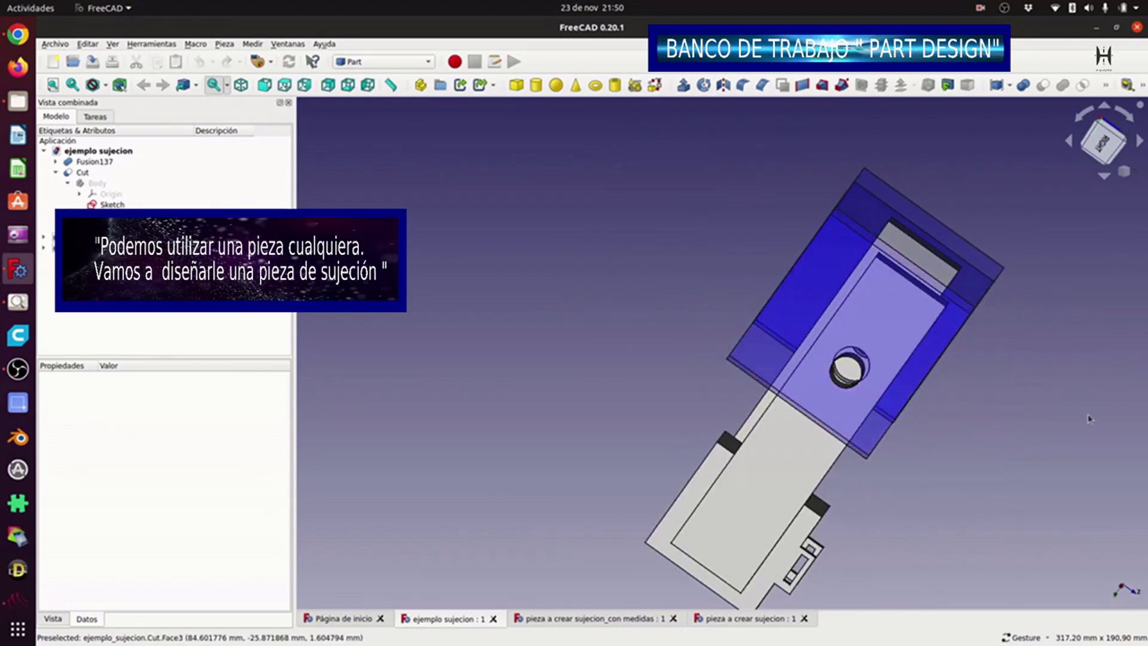
drag(1086, 415, 841, 335)
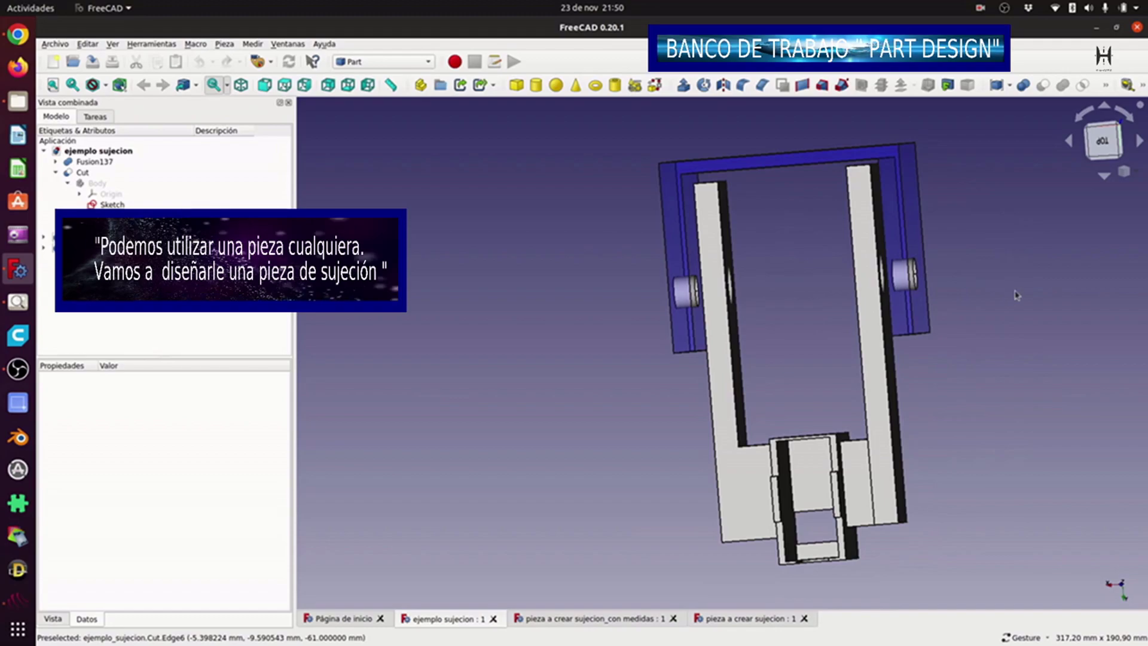
drag(1028, 263, 1031, 274)
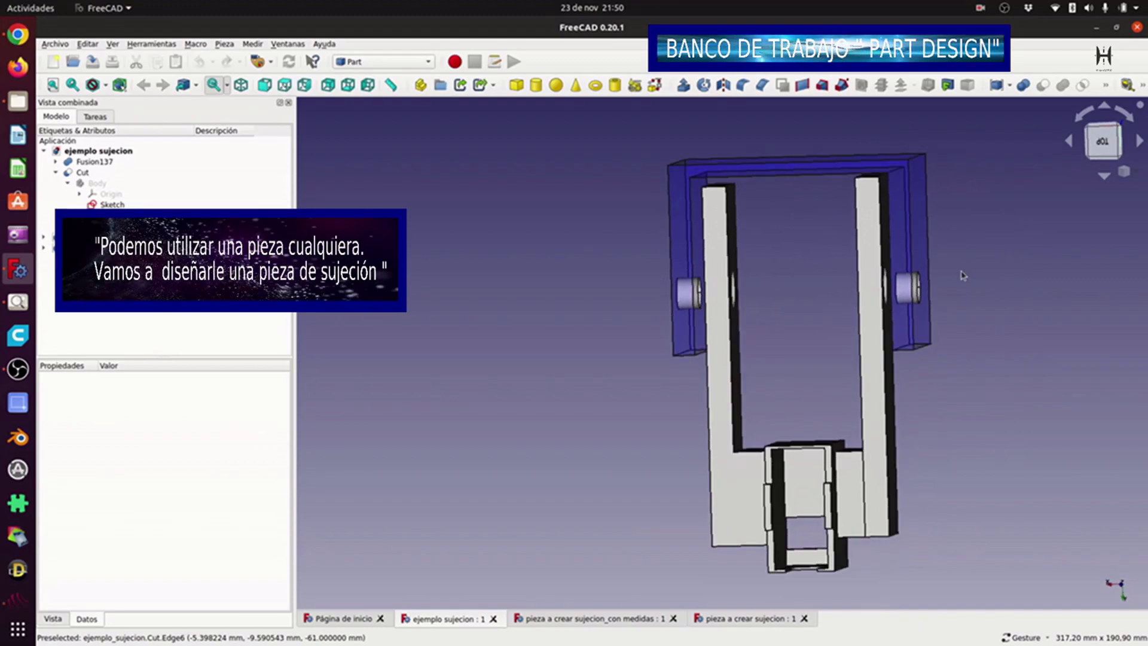
In the pieza a crear sujecion document, measure the linear distance between the outer end corners of the two arms.
click(739, 620)
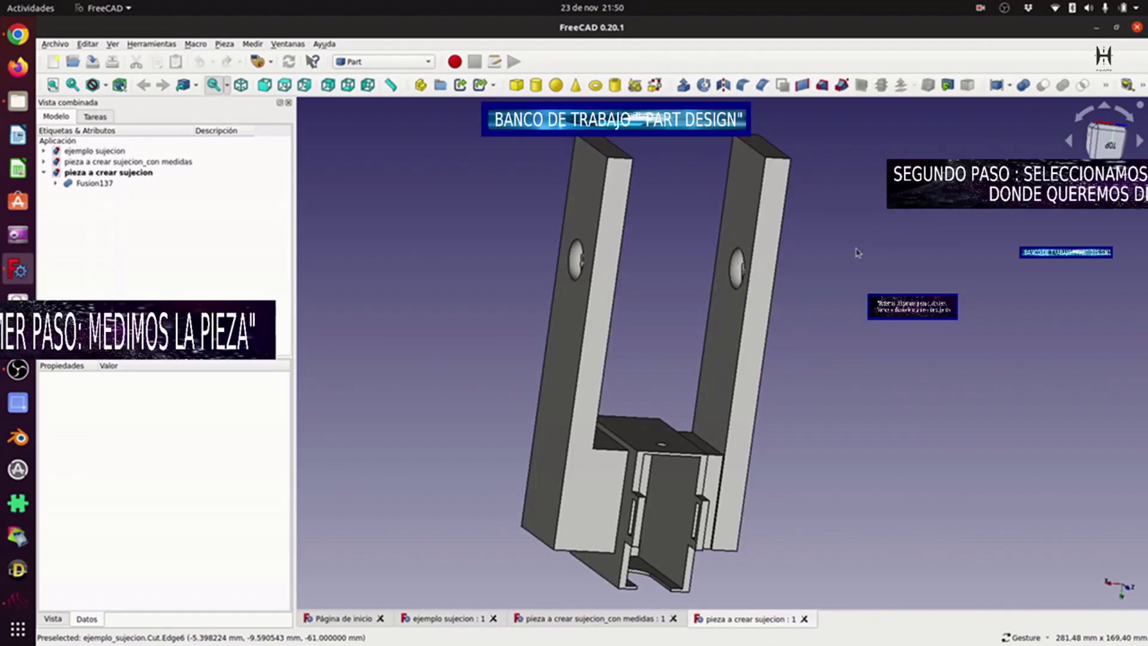
scroll(466, 239, up, 5)
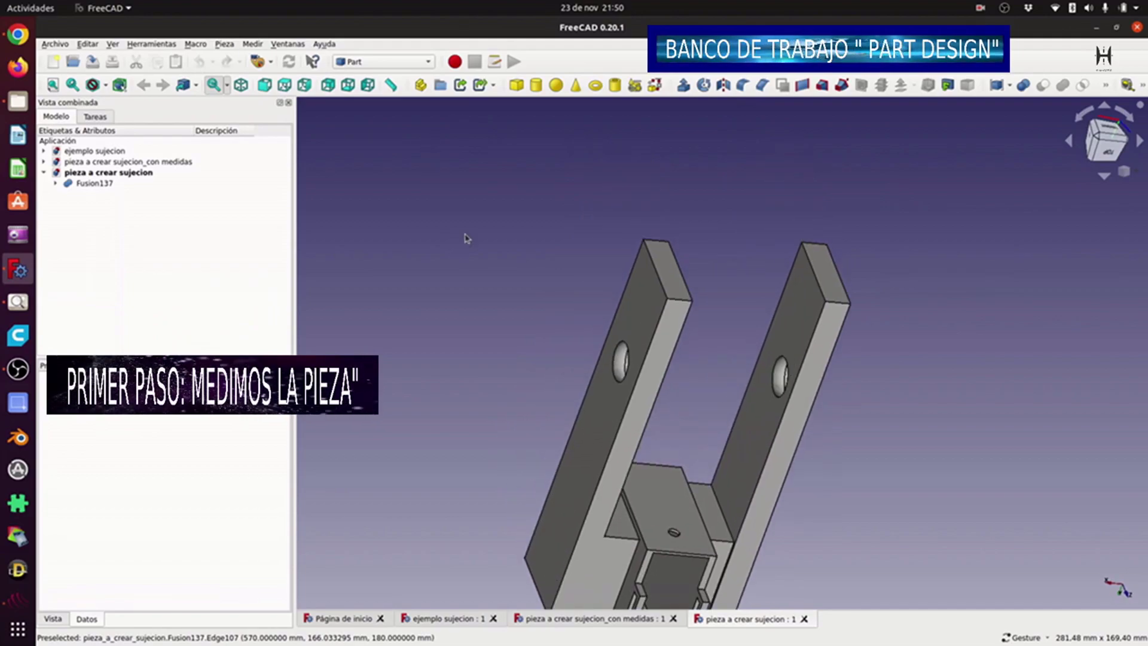
drag(942, 437, 860, 389)
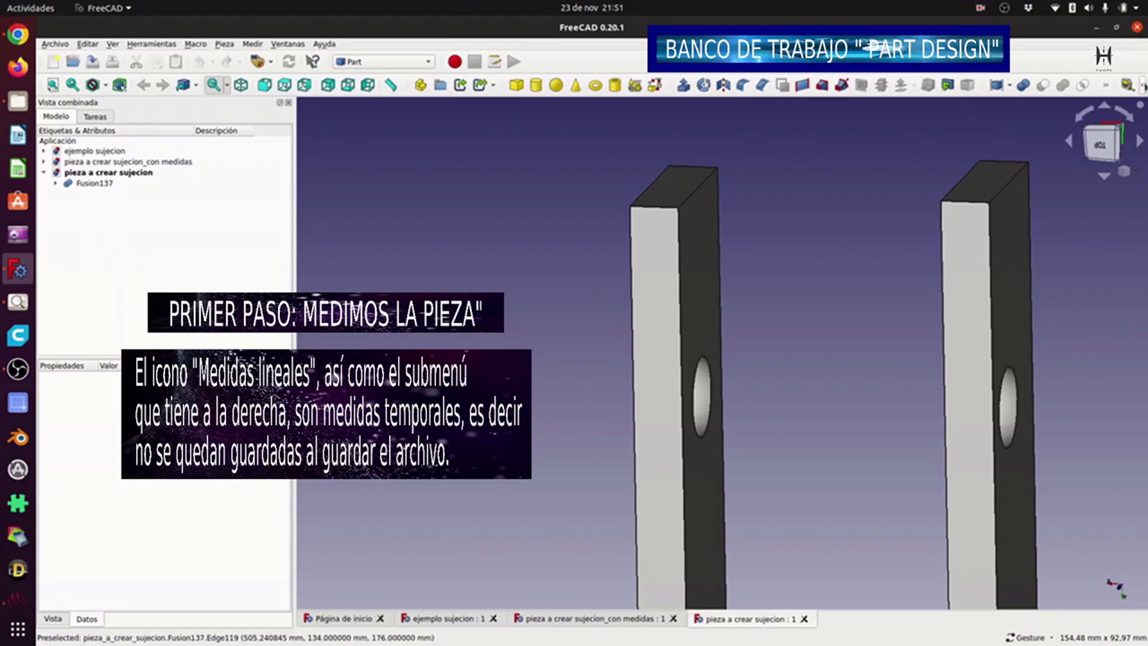
click(1143, 87)
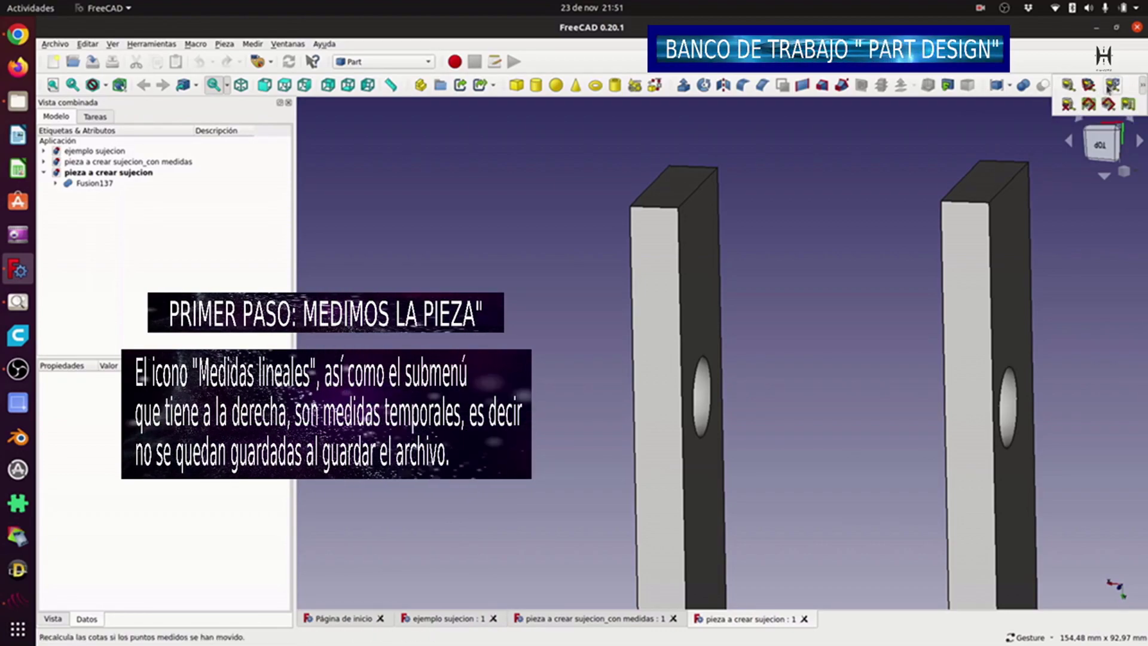
click(1141, 86)
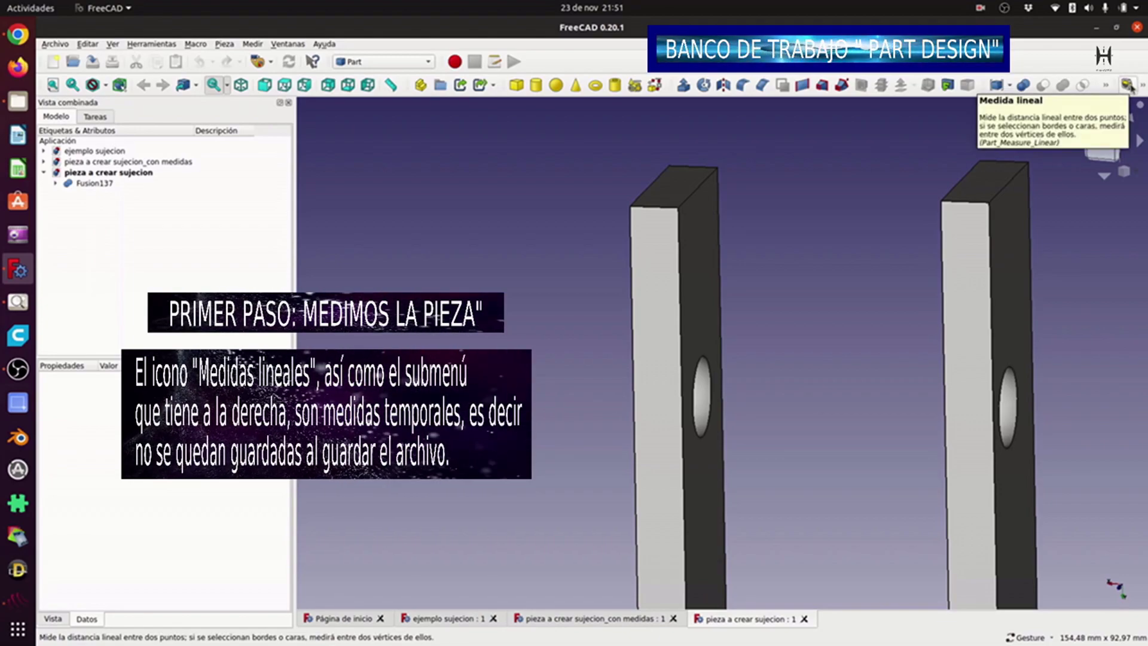
click(1128, 85)
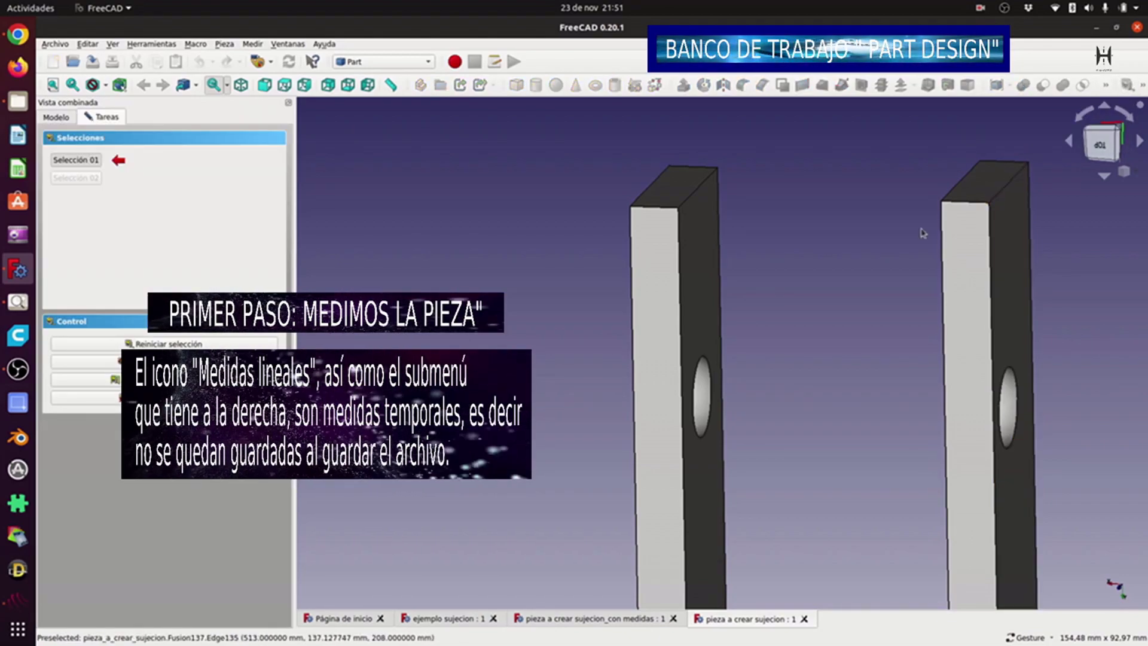
scroll(623, 205, up, 5)
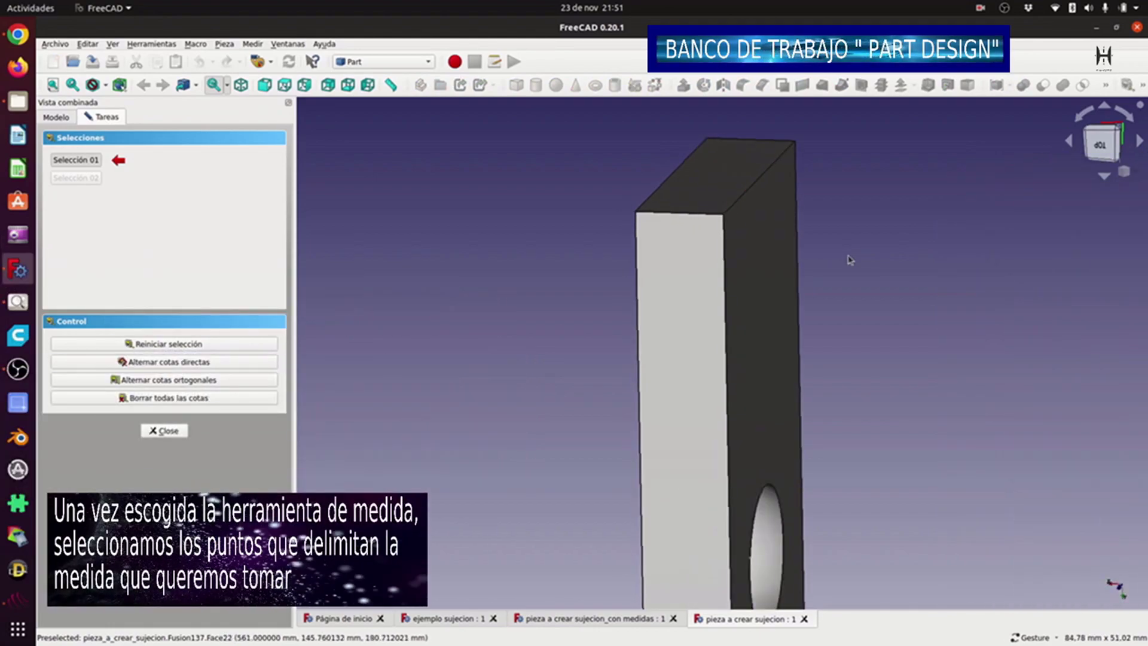
right_drag(971, 282, 760, 276)
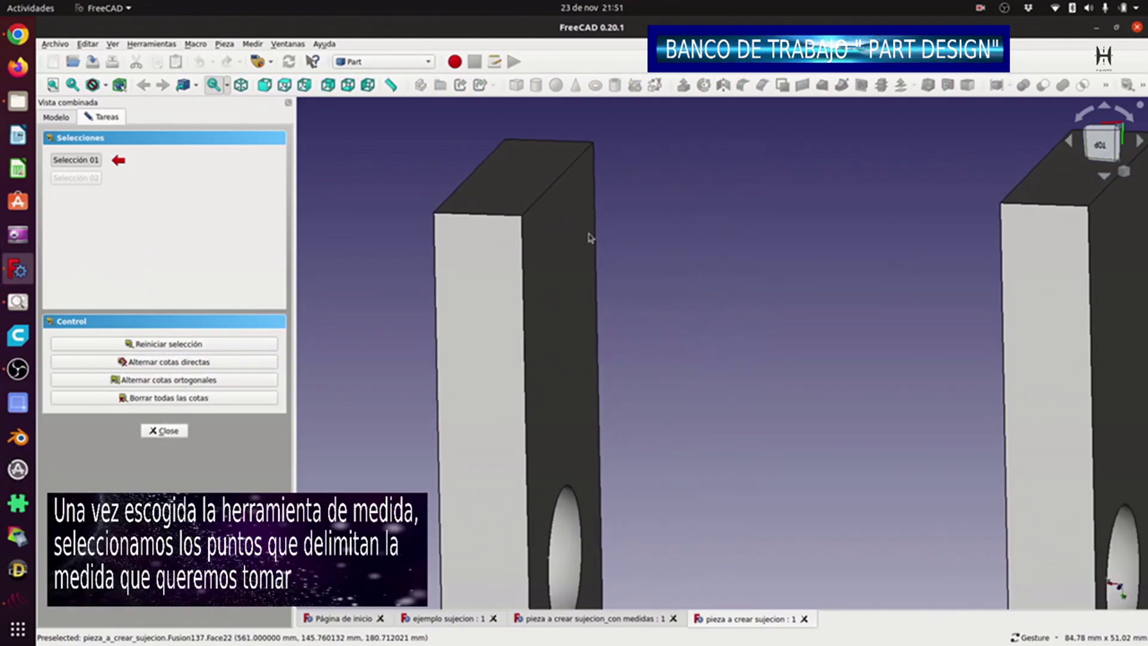
click(433, 214)
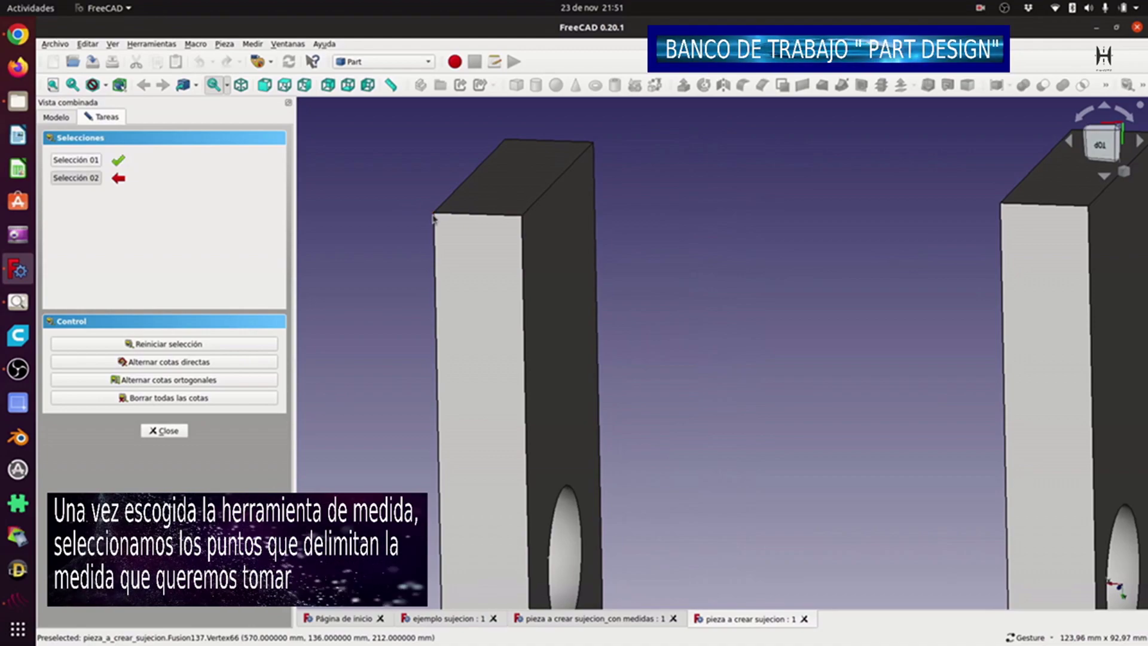
click(1087, 208)
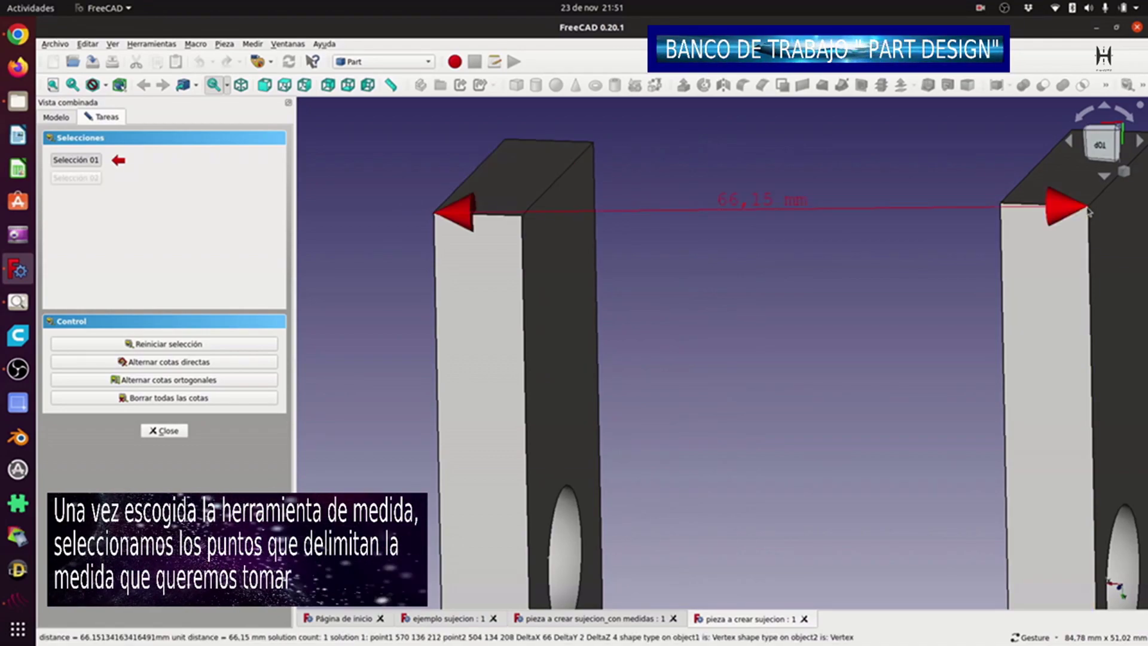
right_drag(720, 307, 725, 323)
click(160, 431)
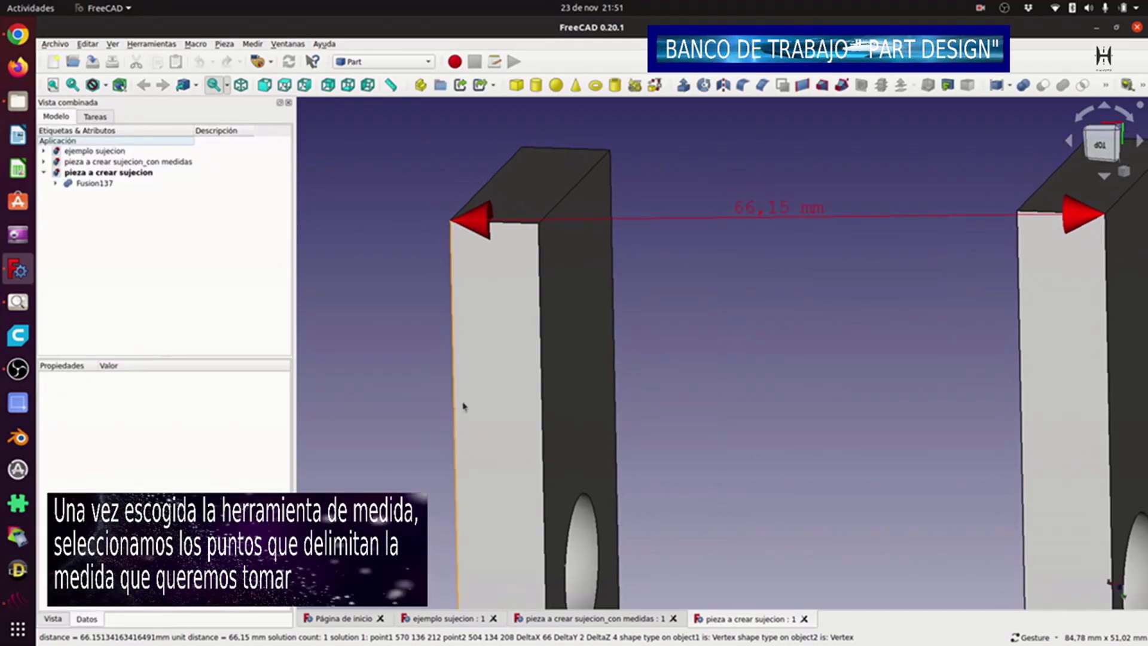
Measure the width of one arm between the two outer corners of its end with the linear measure.
key(0)
right_drag(1037, 233, 651, 191)
scroll(691, 280, down, 2)
drag(508, 409, 776, 415)
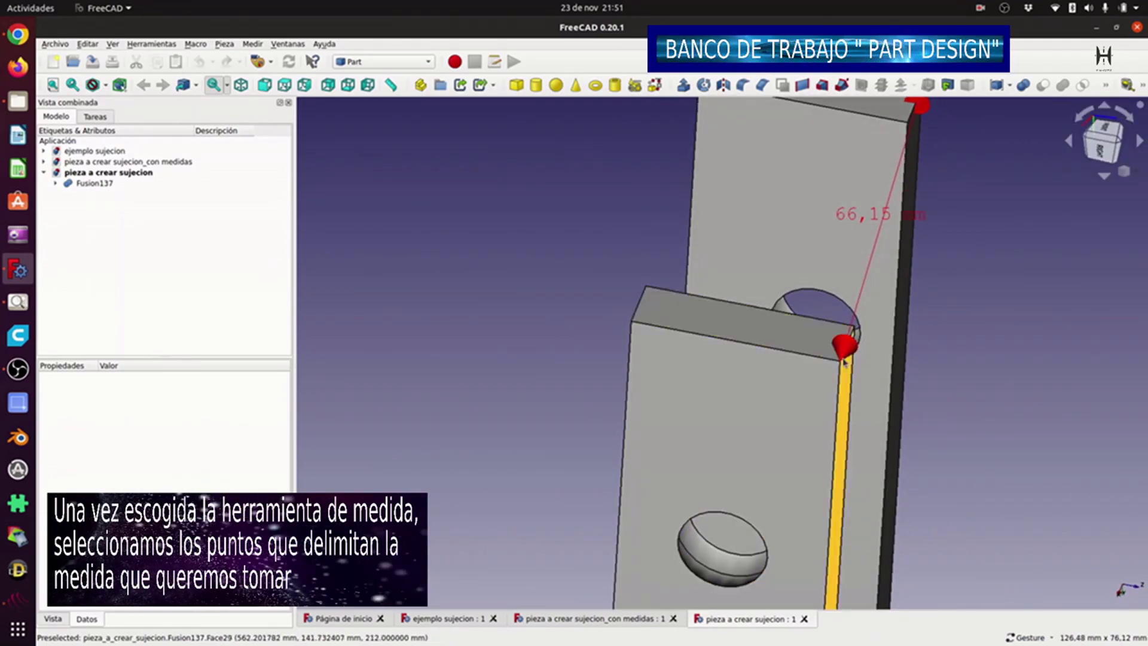
click(1126, 85)
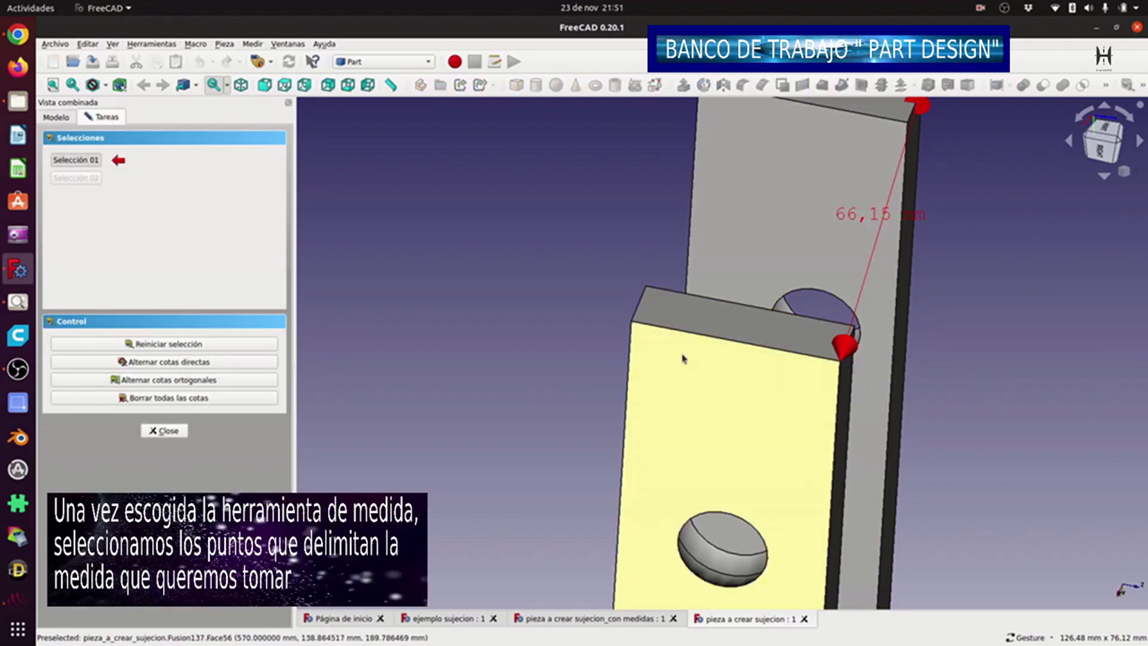
click(631, 323)
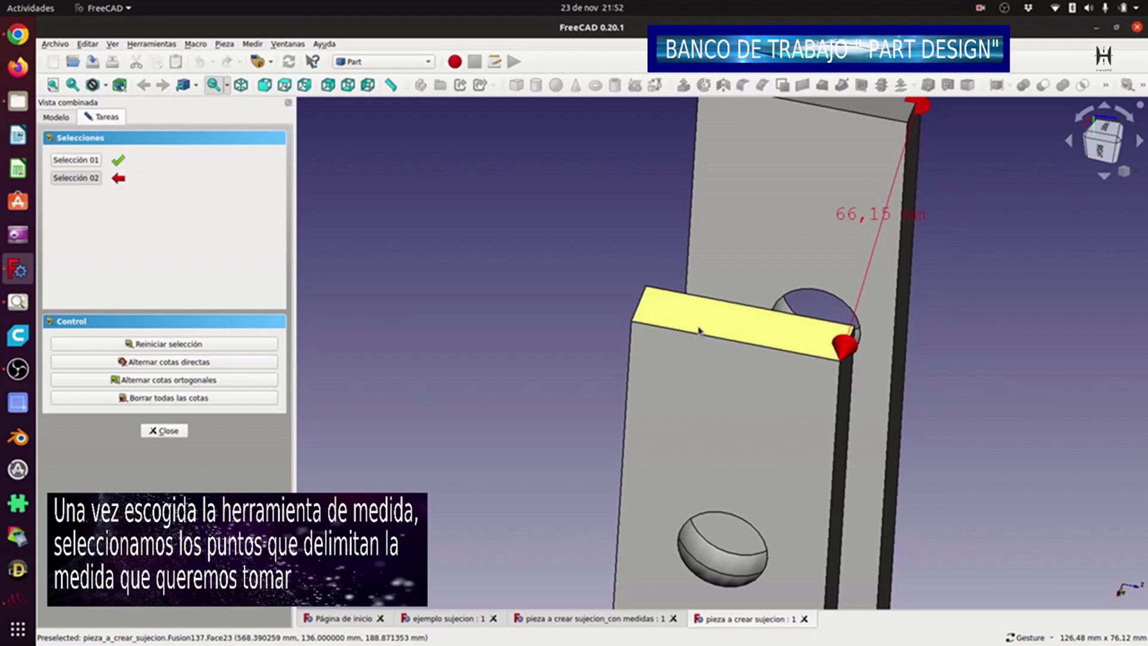
click(839, 362)
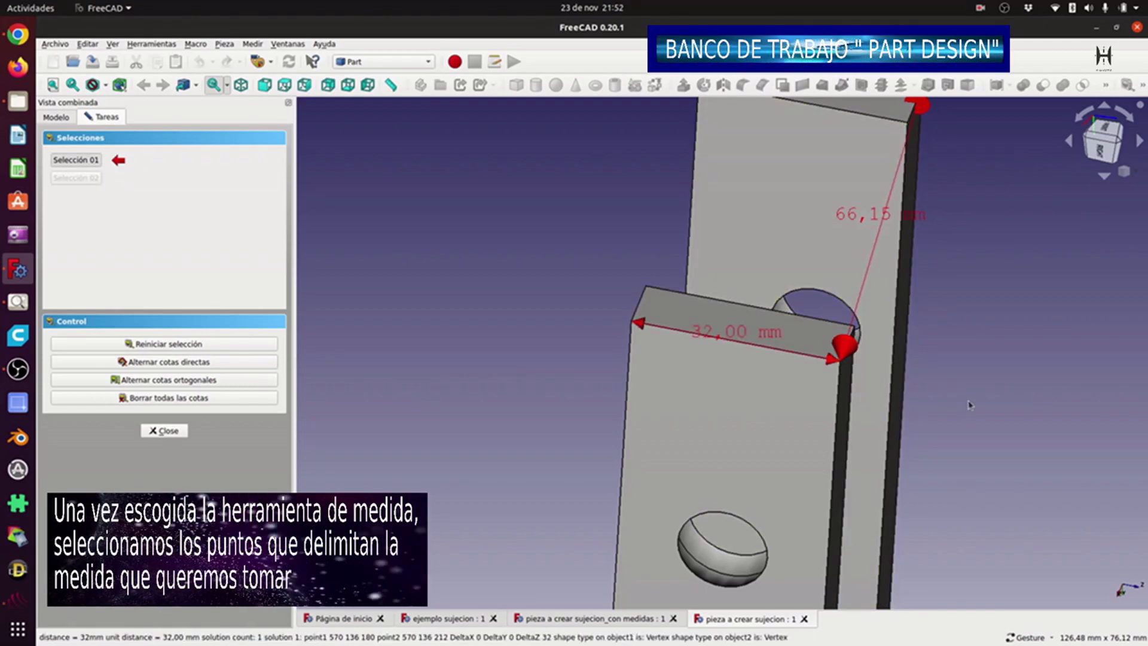
Measure the distance from the arm's end edge to the near edge of its hole and finish the linear measuring.
right_drag(969, 404, 1005, 357)
drag(1055, 465, 817, 153)
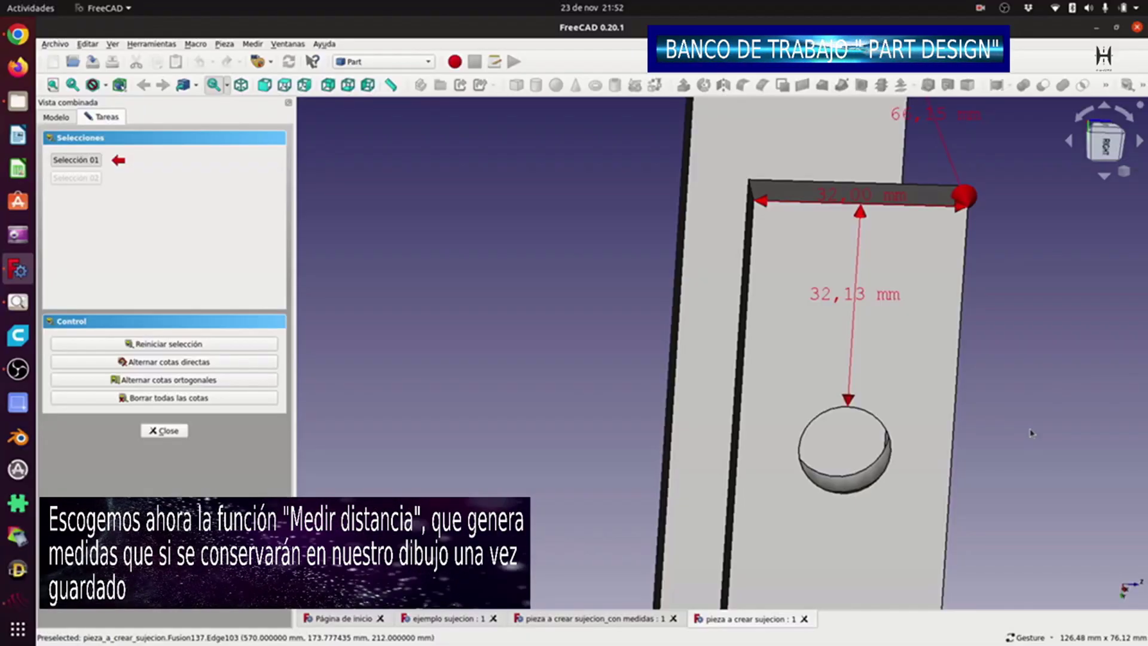
drag(1029, 434, 970, 422)
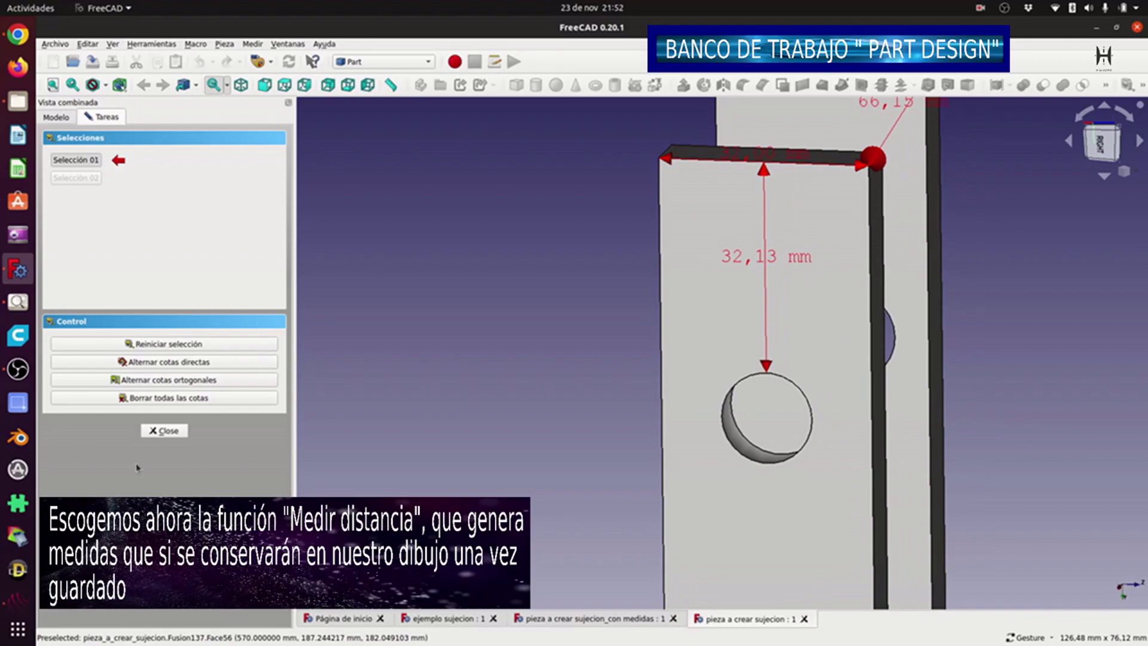
click(168, 430)
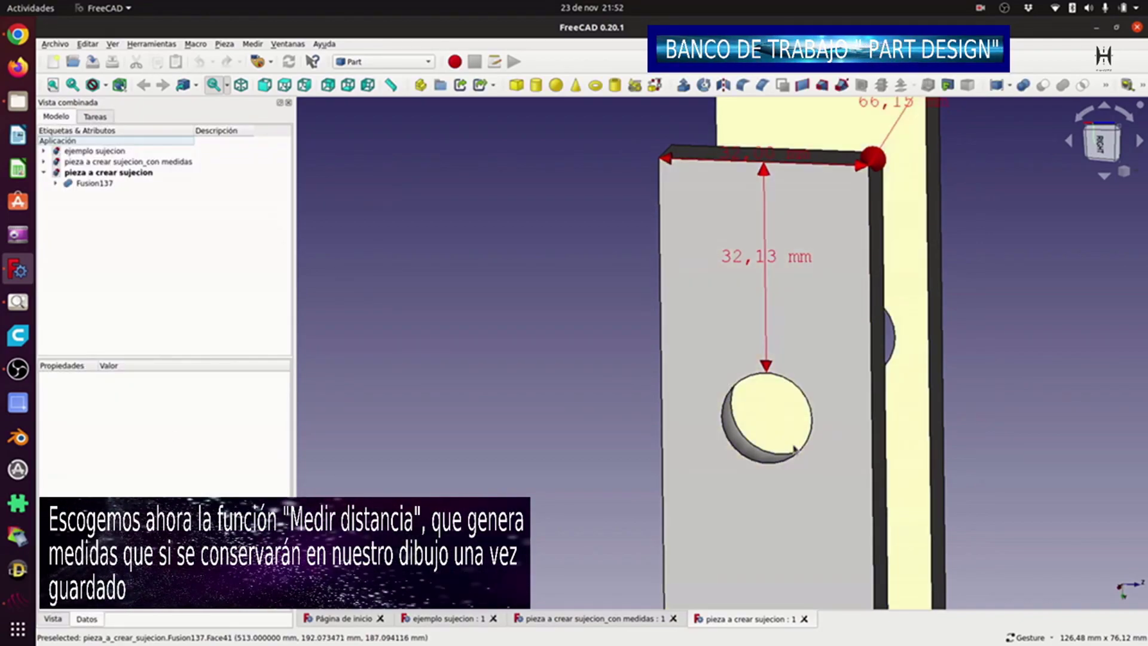
Add a permanent distance measurement across the arm's hole, between its two opposite edge points along the arm.
click(390, 84)
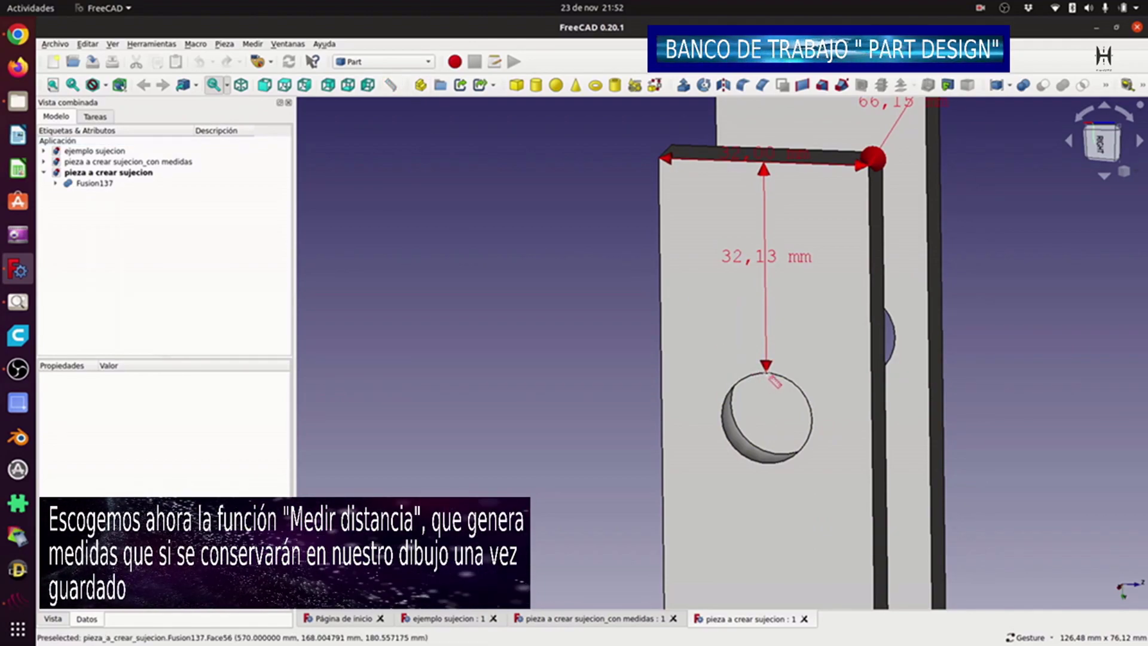
click(766, 464)
right_drag(966, 425, 895, 409)
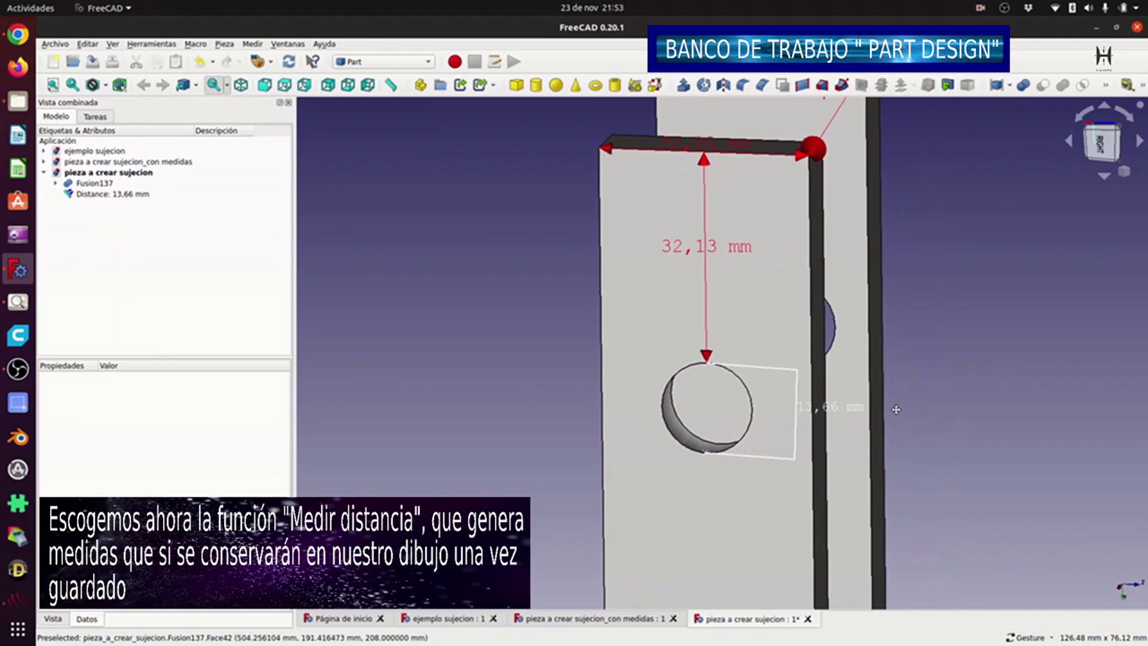
drag(960, 418, 902, 418)
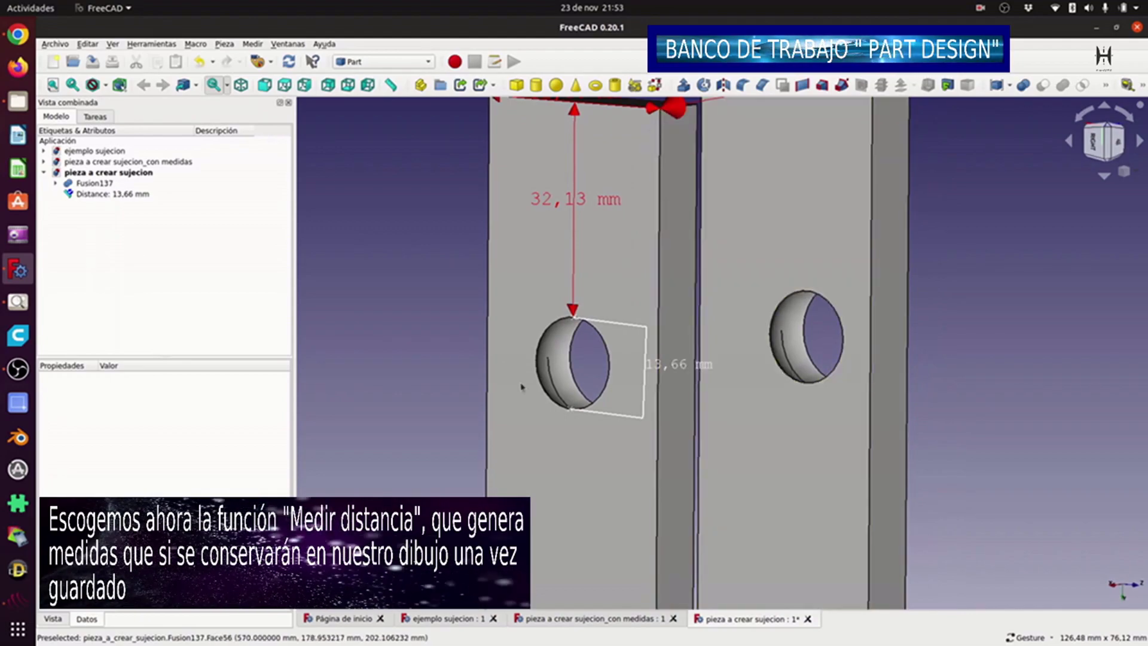
drag(343, 341, 837, 382)
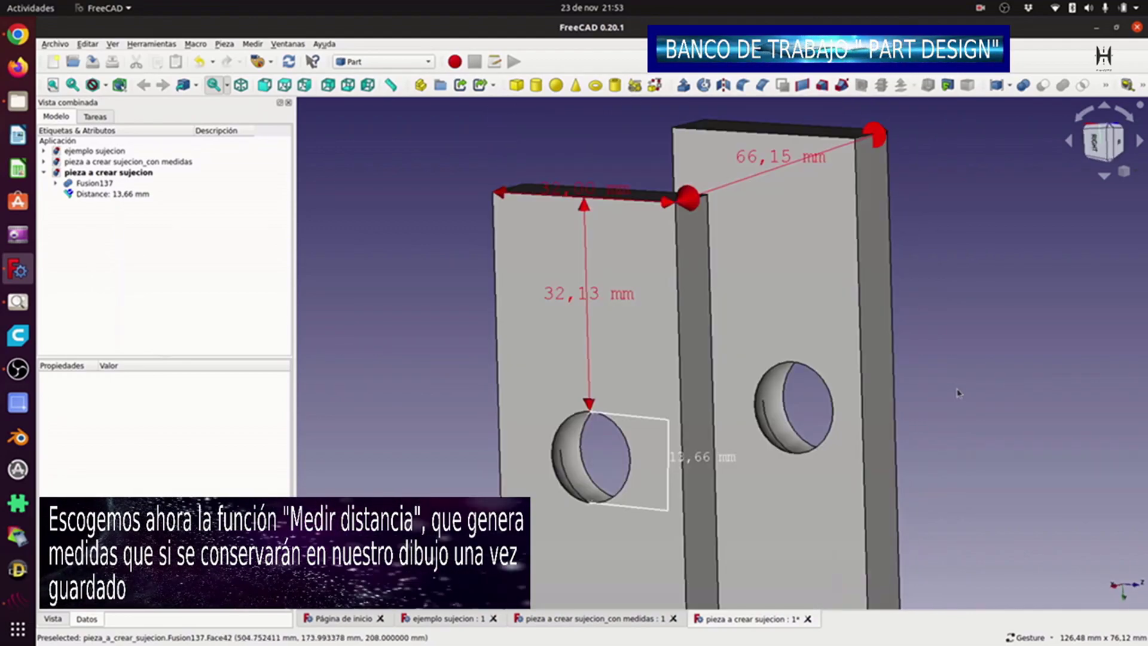
drag(966, 357, 884, 382)
drag(1014, 381, 975, 397)
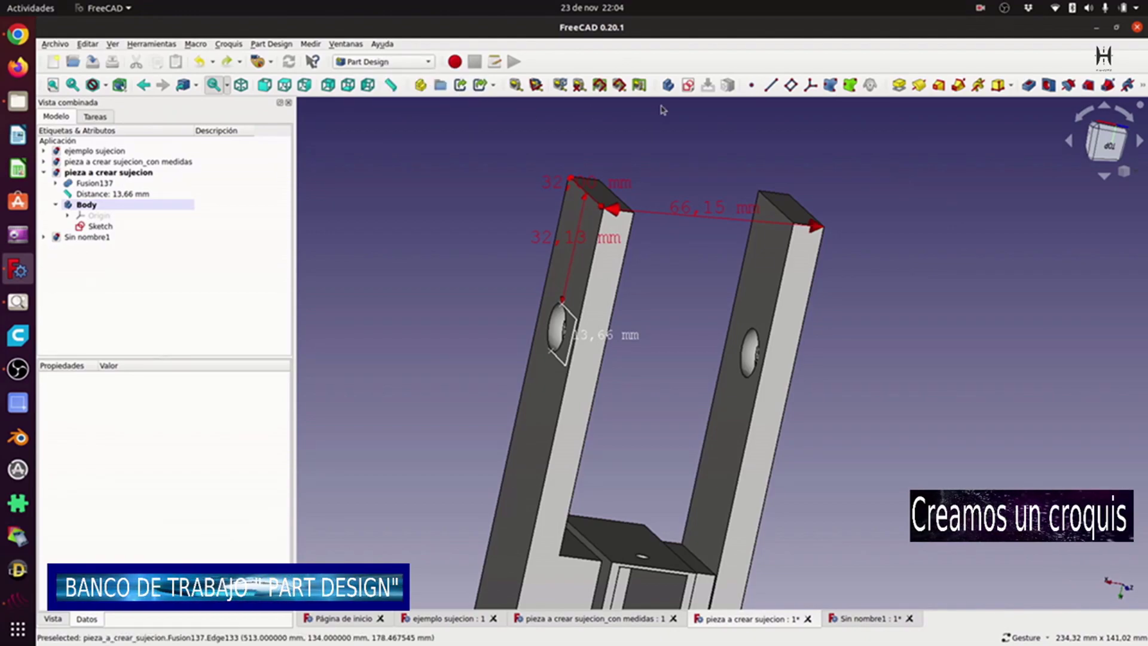
Create a sketch on the XY_Plane base plane and turn on its grid display.
click(688, 86)
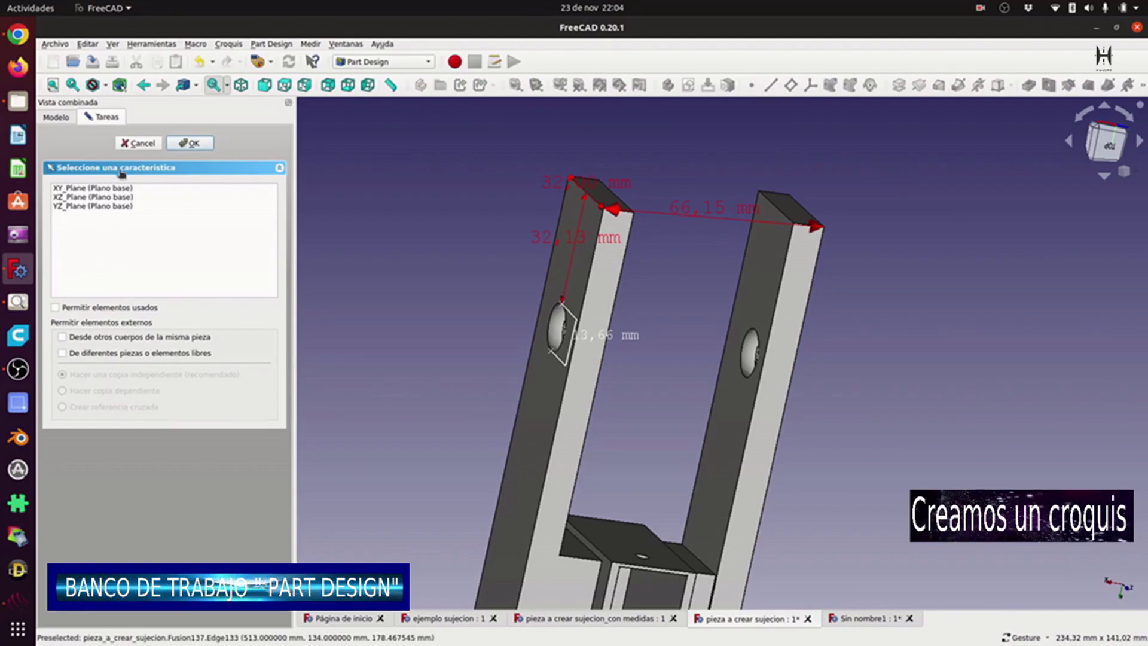
click(113, 188)
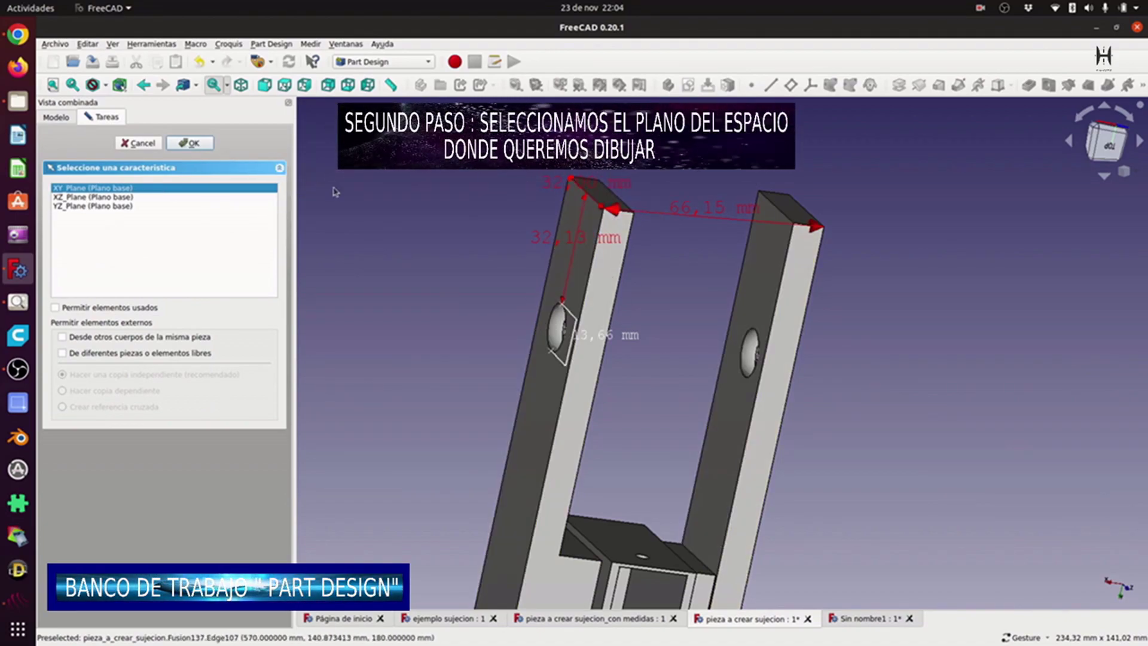
click(191, 144)
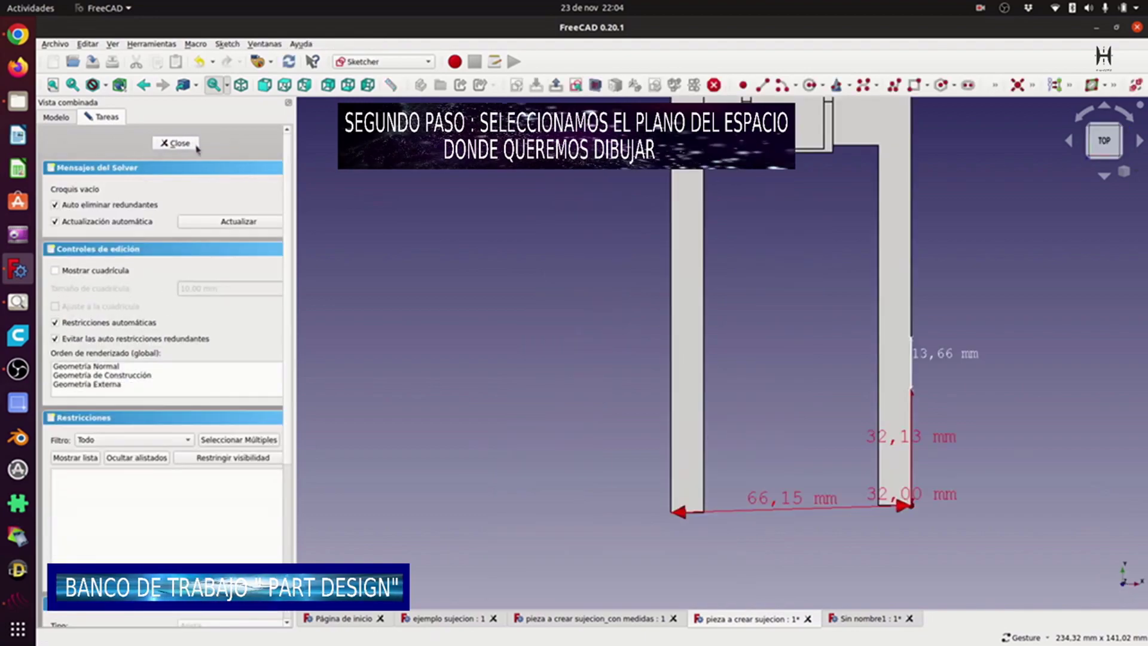
scroll(722, 269, down, 4)
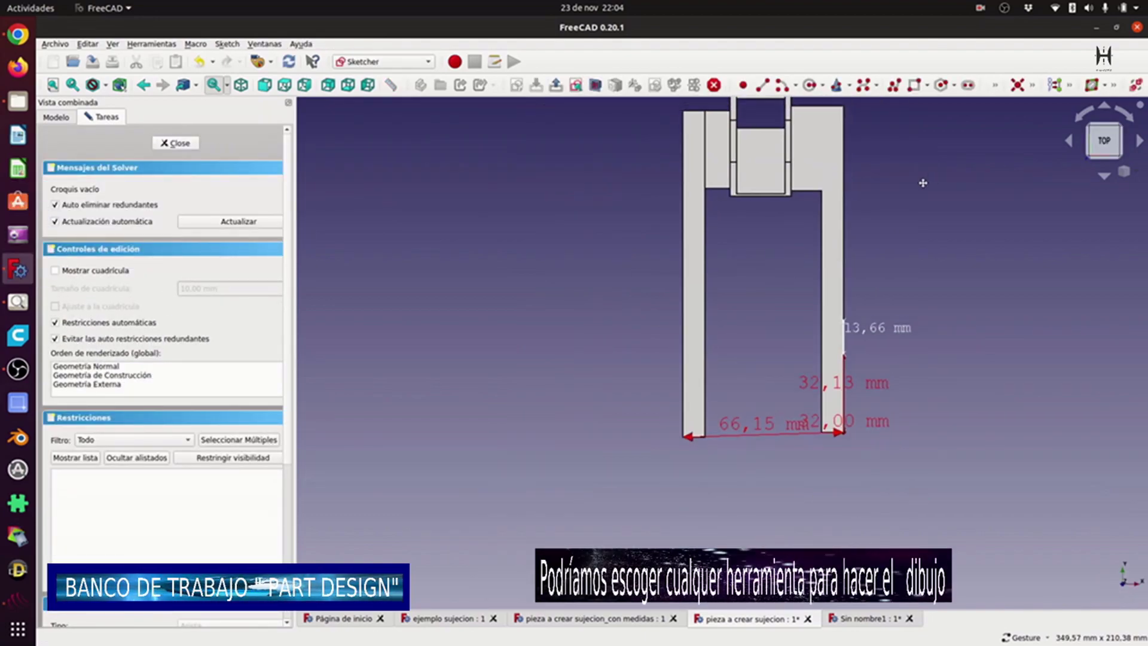
right_drag(922, 183, 889, 224)
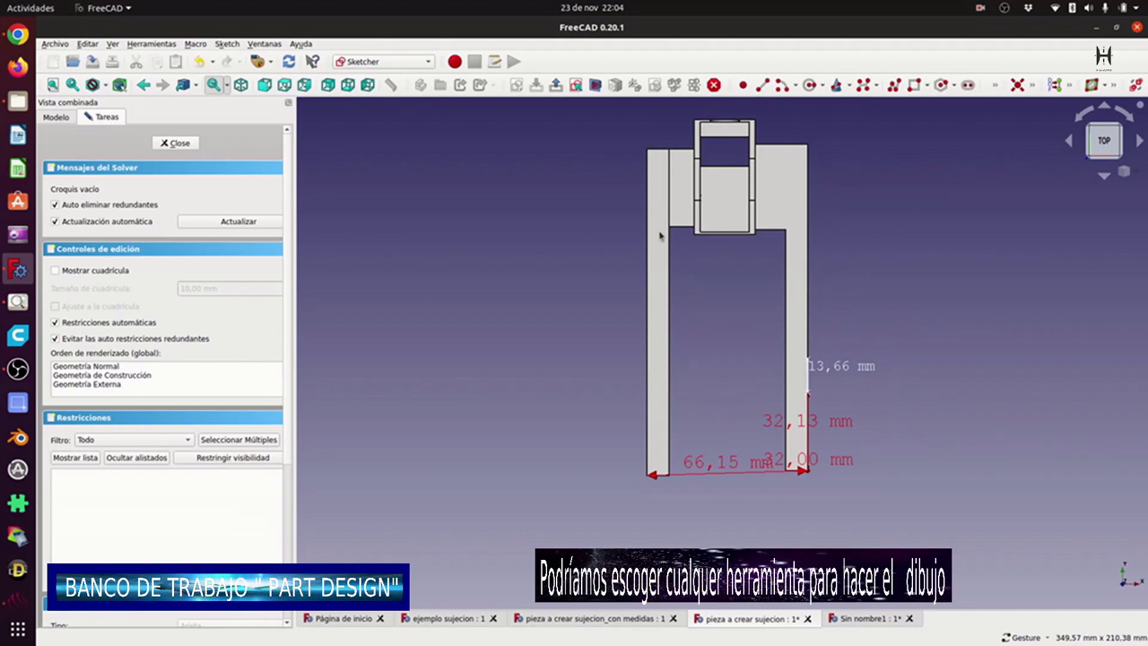
click(55, 271)
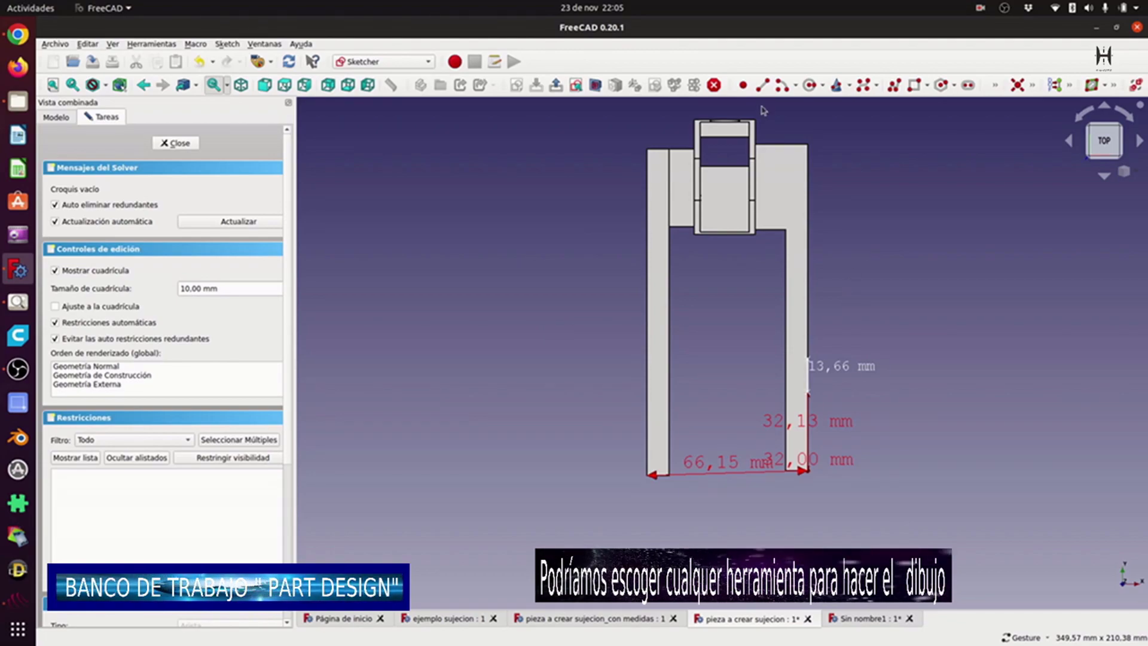
Draw three separate lines for the holder's outer U outline around the part's arms: a right side about 65 mm long, the base and the left side.
click(762, 85)
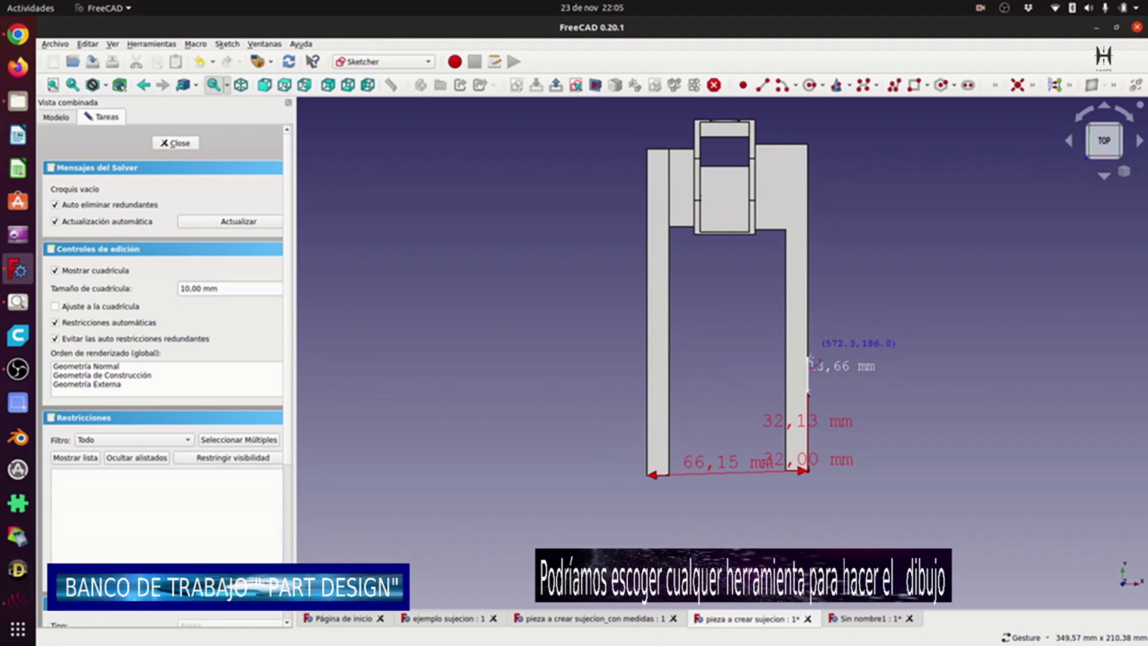
click(880, 340)
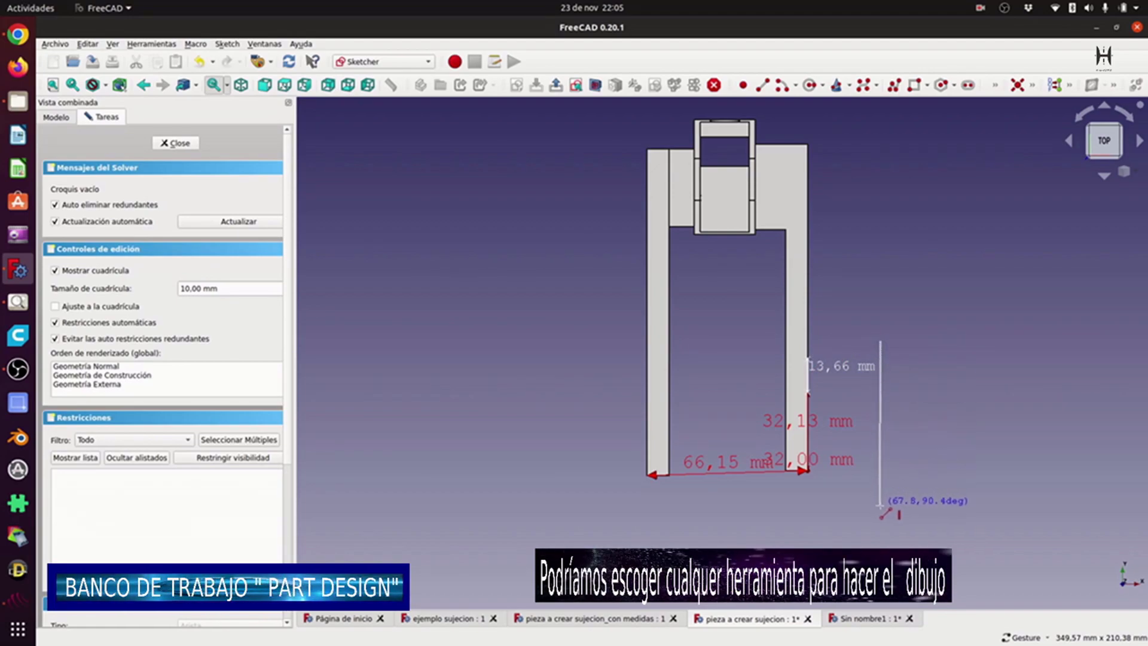
click(881, 499)
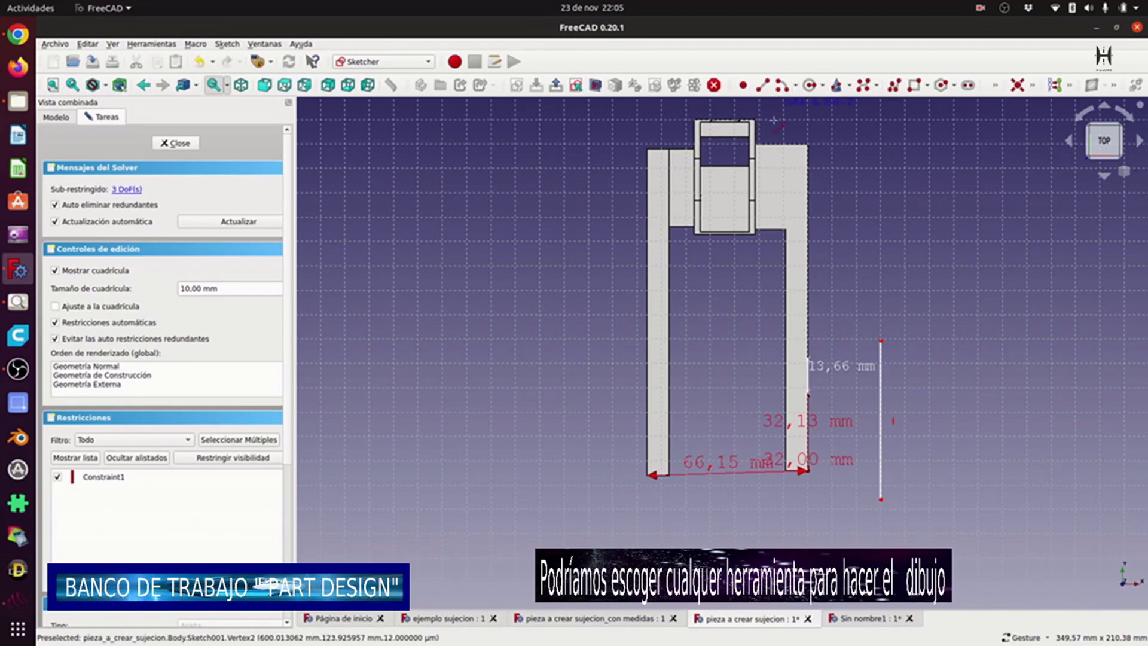
click(881, 520)
click(627, 520)
click(597, 521)
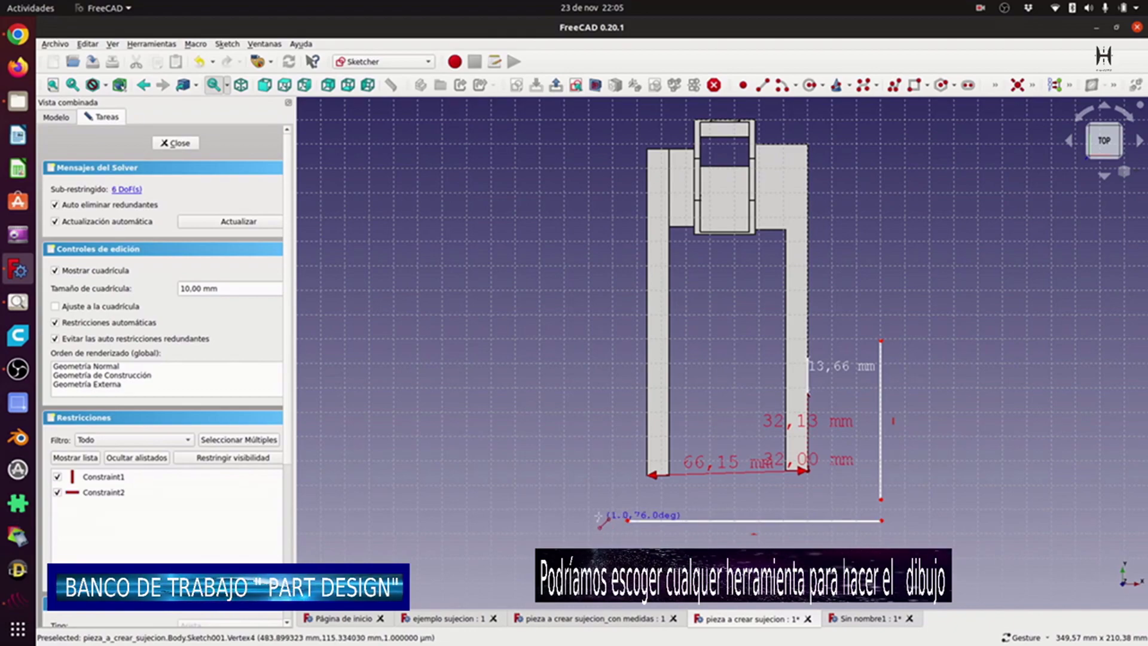
click(598, 329)
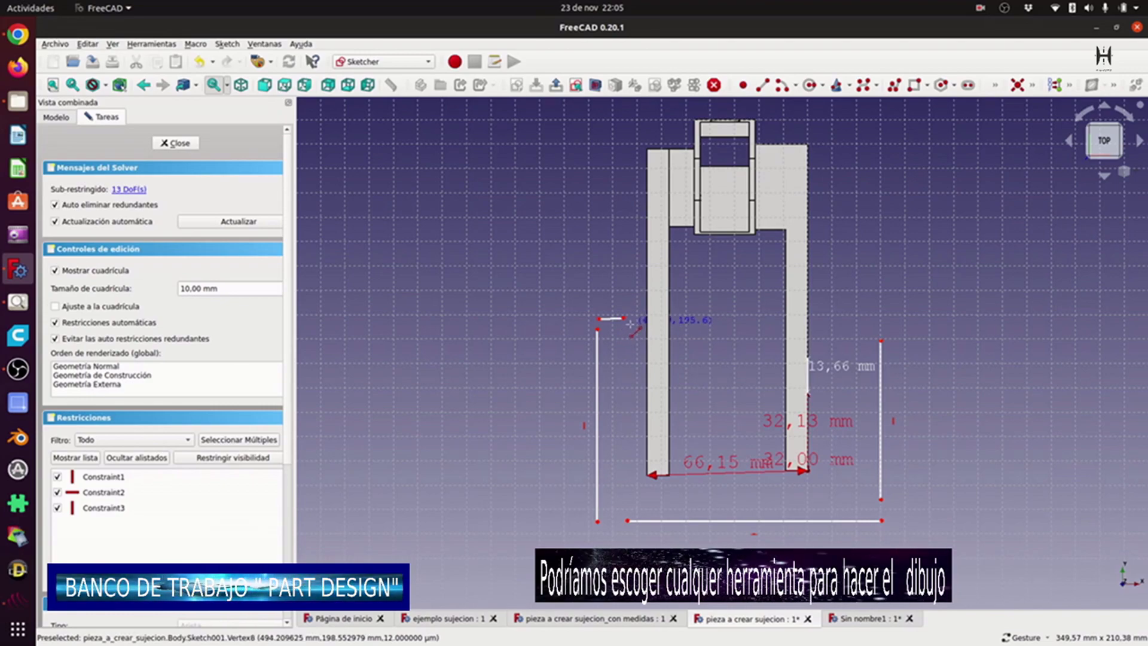
Draw the holder's inner left side, inner base and inner right side as separate lines, plus a short end line above each arm.
click(631, 493)
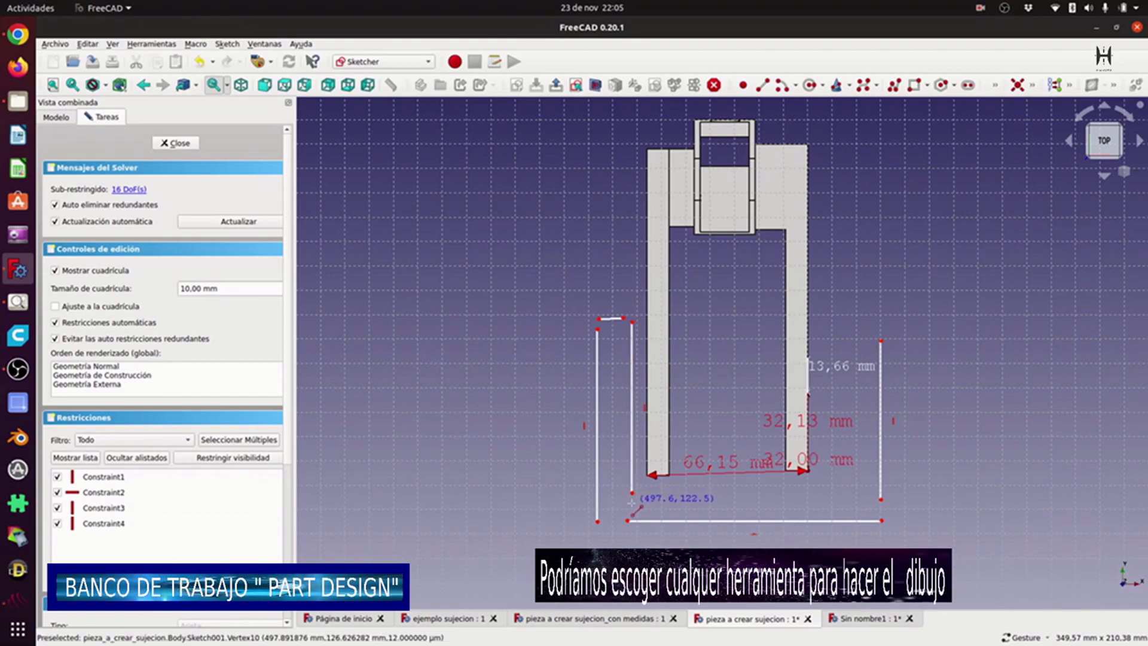
click(850, 503)
click(843, 340)
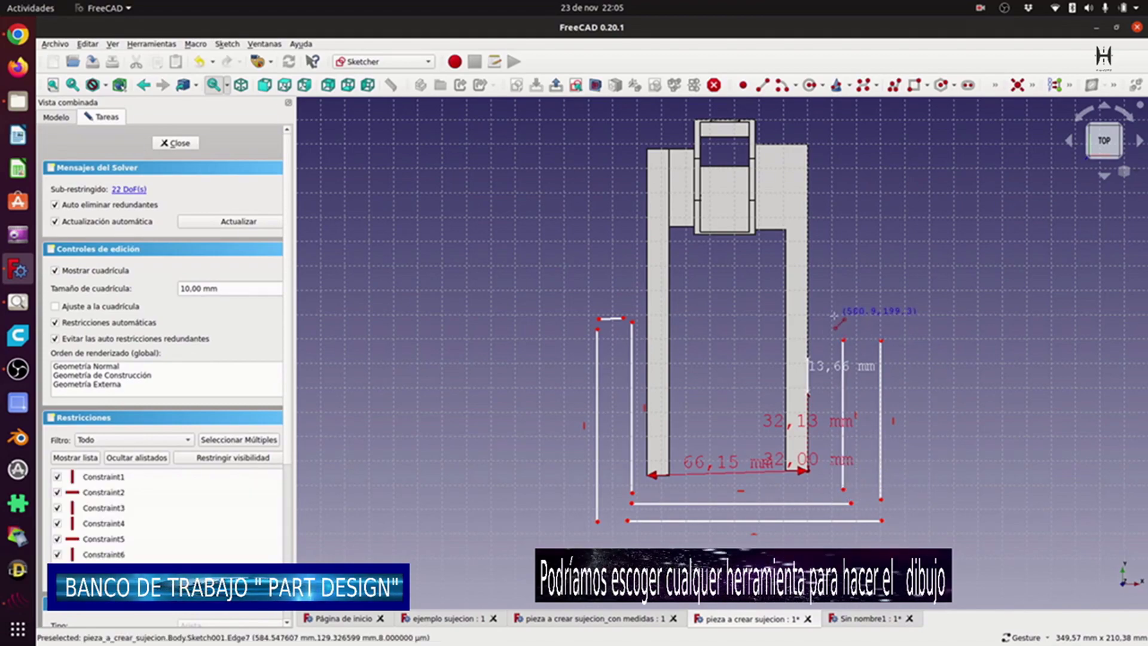
click(884, 317)
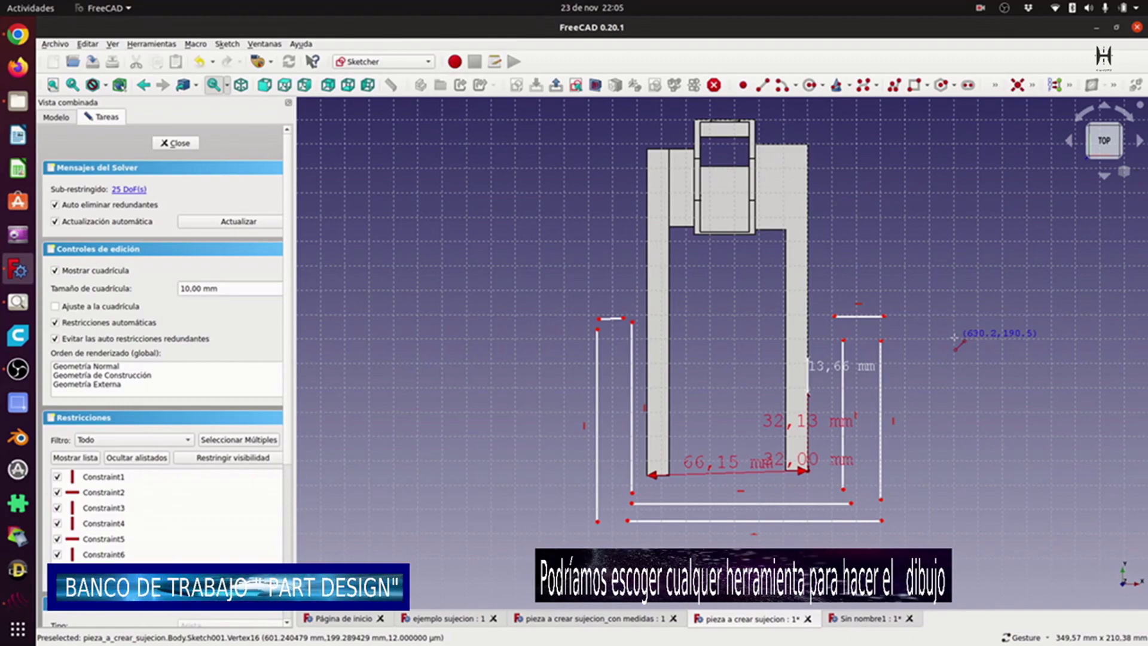
key(Escape)
Join both ends of the right arm's short end line to the tops of its outer and inner sides with coincidence constraints.
click(1032, 85)
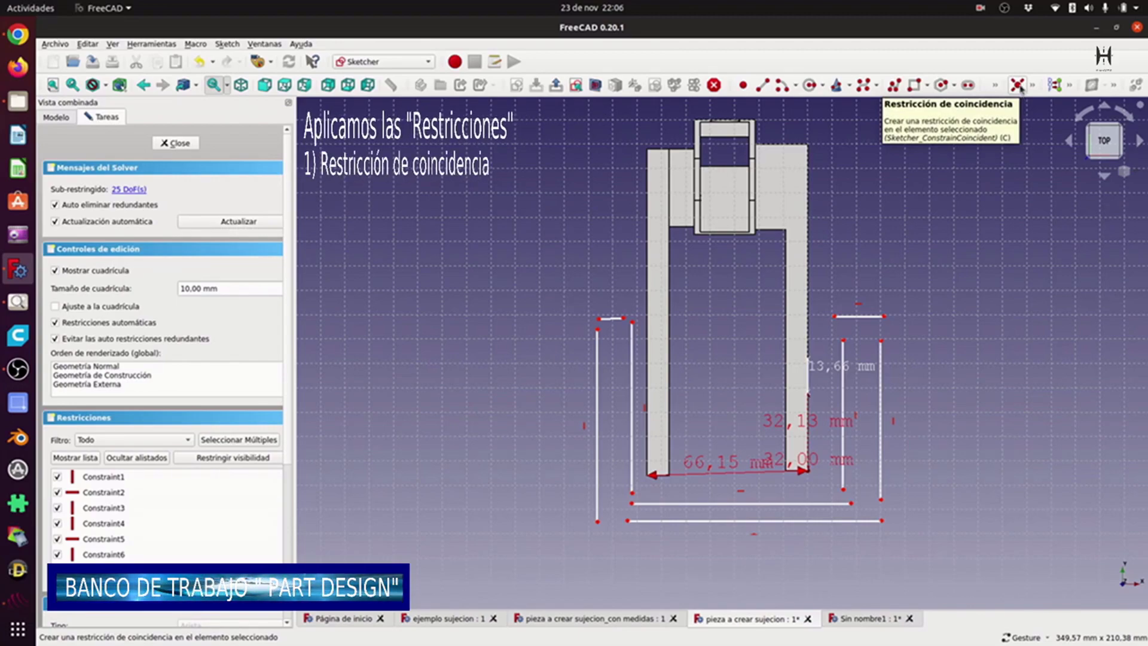
click(1018, 85)
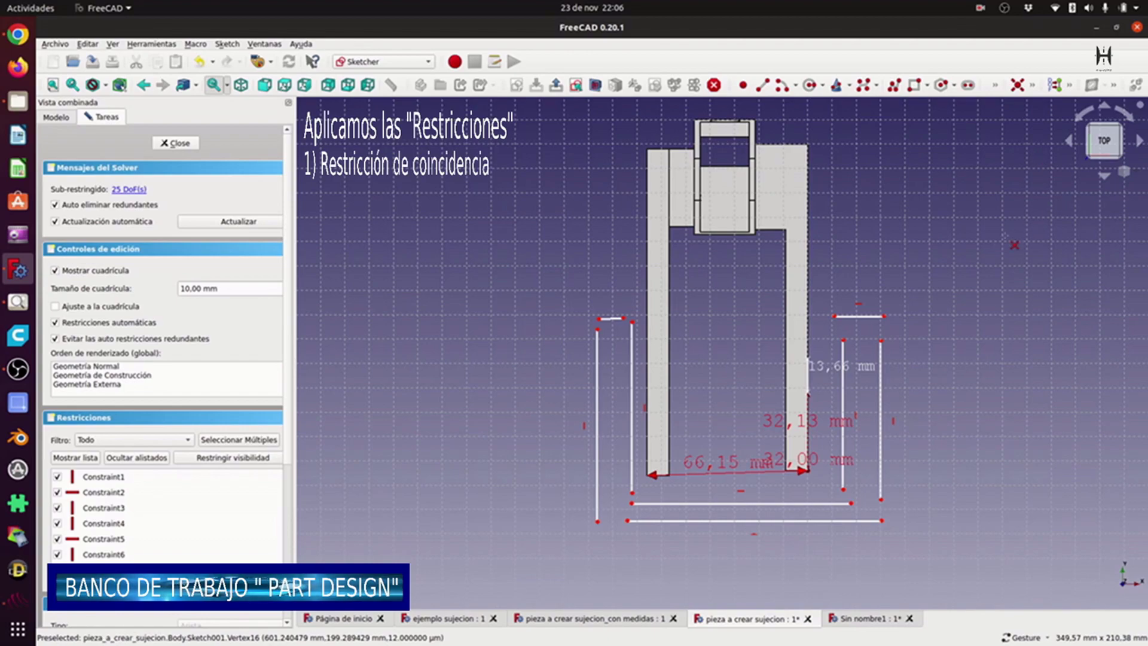
scroll(1022, 237, up, 1)
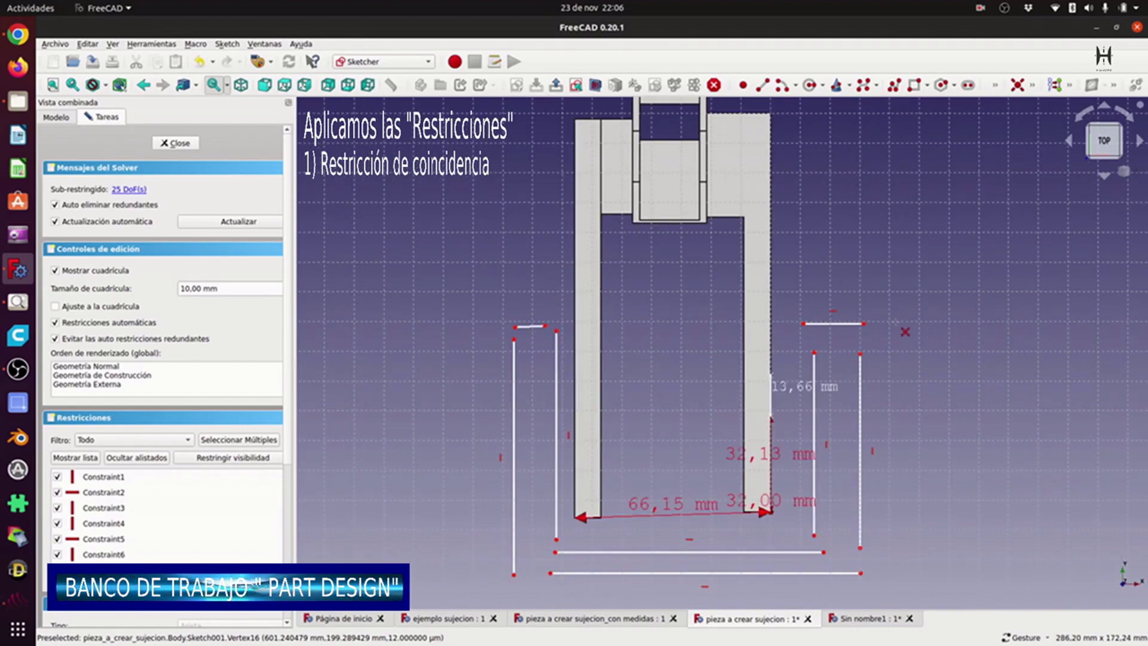
click(863, 324)
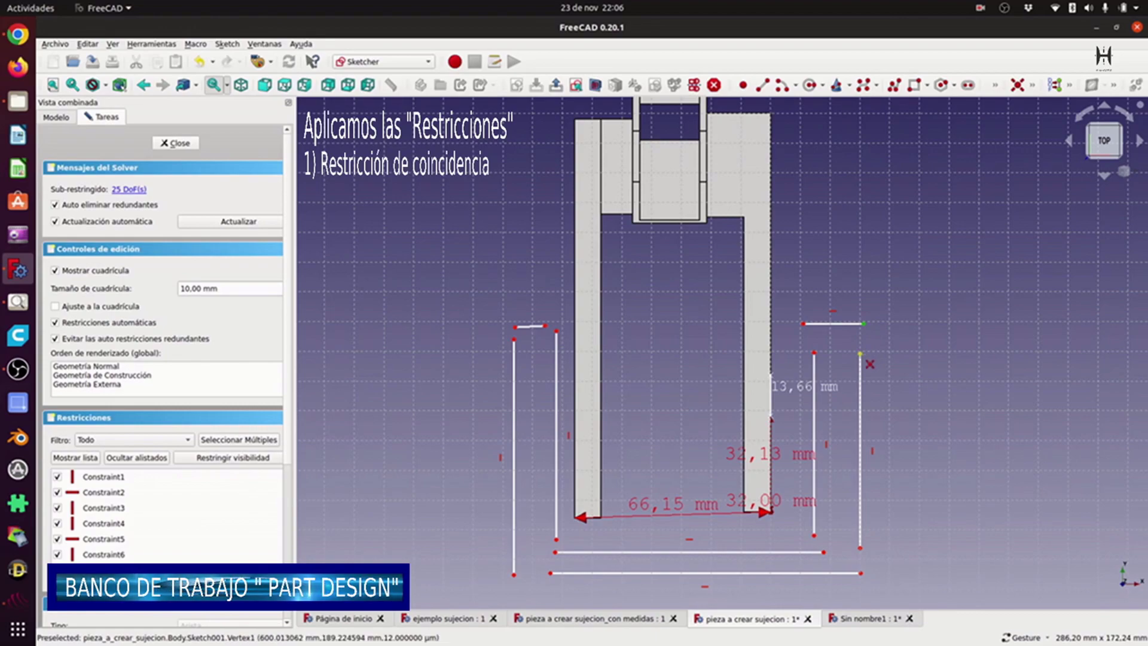
click(860, 355)
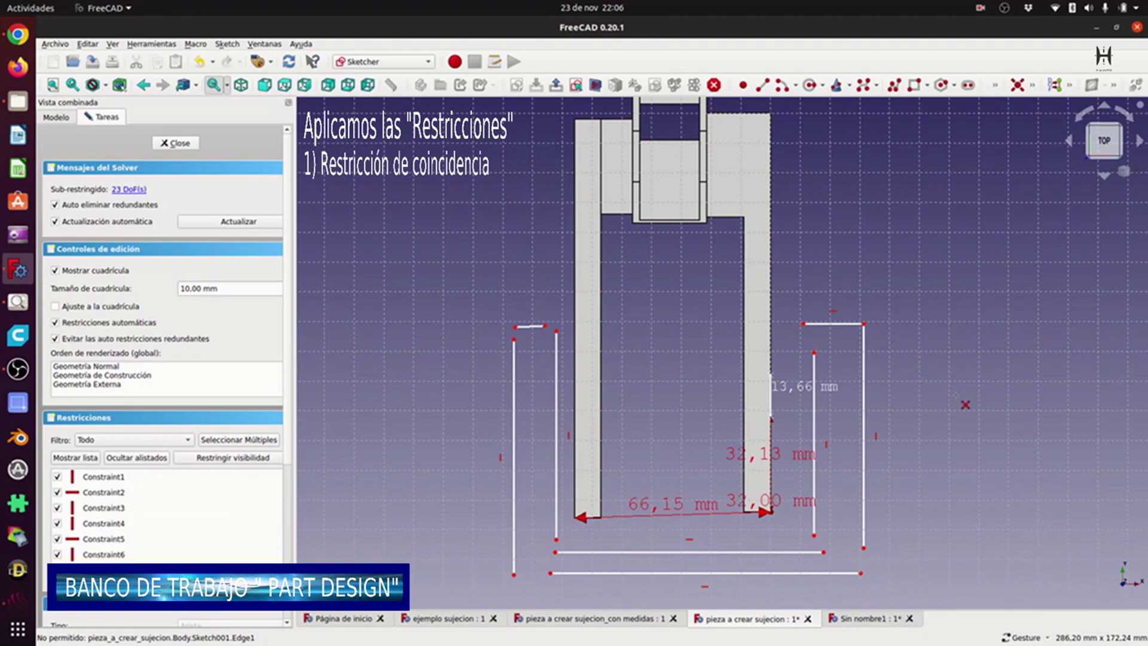
click(803, 325)
click(814, 353)
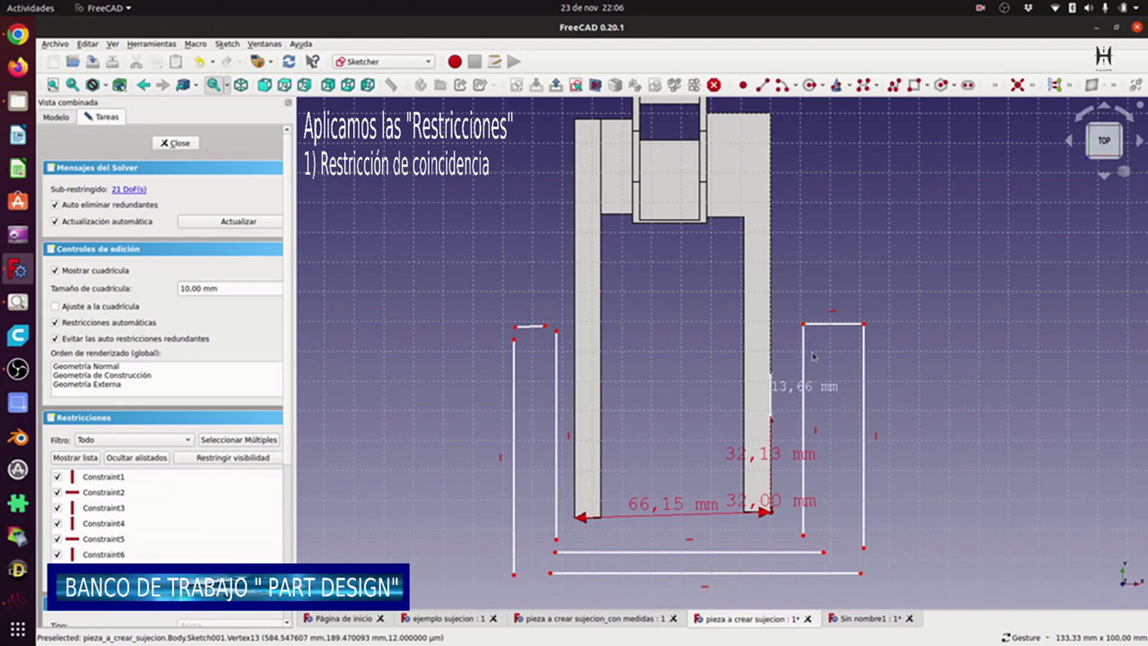
Make the lower ends of the right arm's outer and inner sides coincident with the right ends of the outer and inner base lines.
click(863, 548)
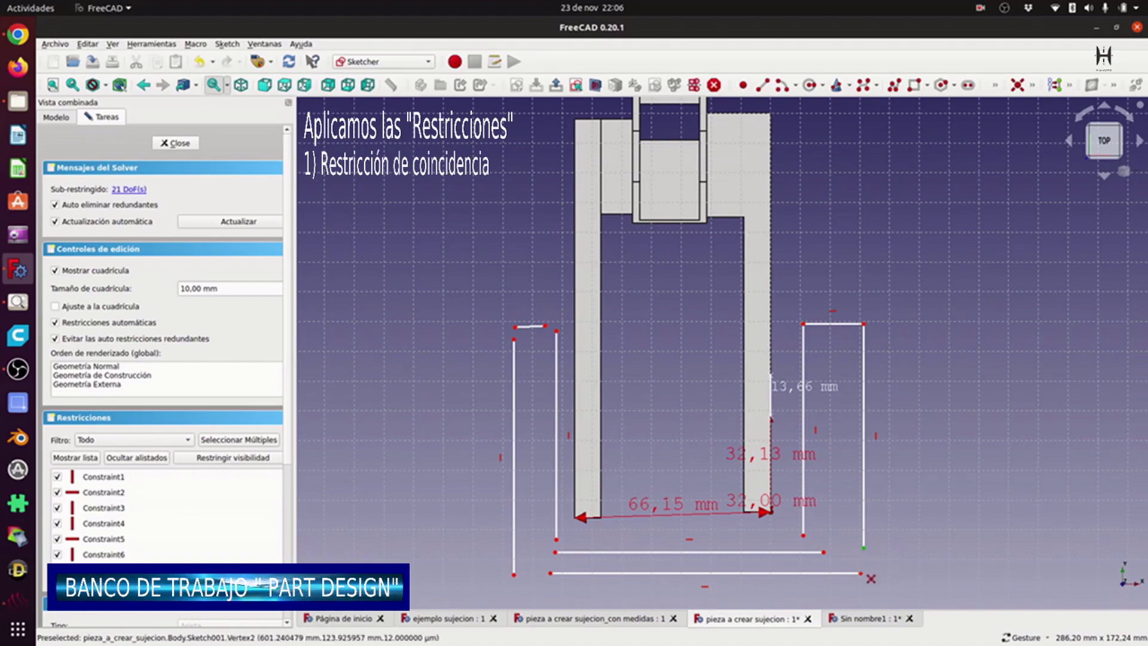
click(861, 572)
click(823, 551)
click(803, 535)
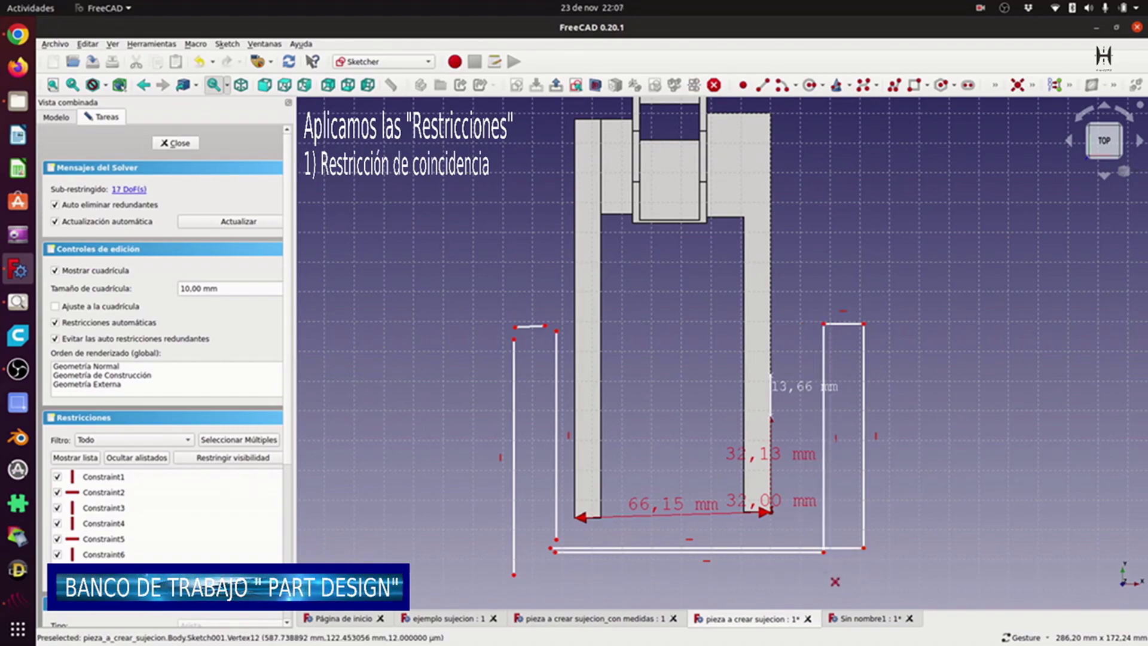
Make both ends of the left arm's short end line coincident with the tops of its two vertical sides.
click(514, 338)
click(516, 327)
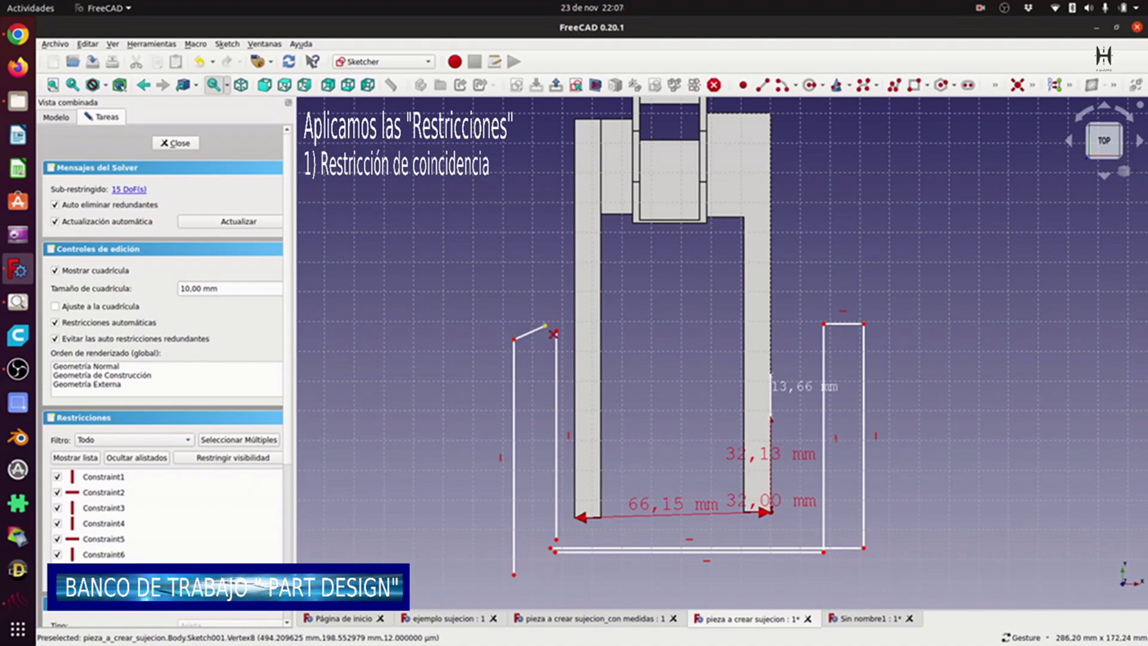
click(545, 326)
click(556, 332)
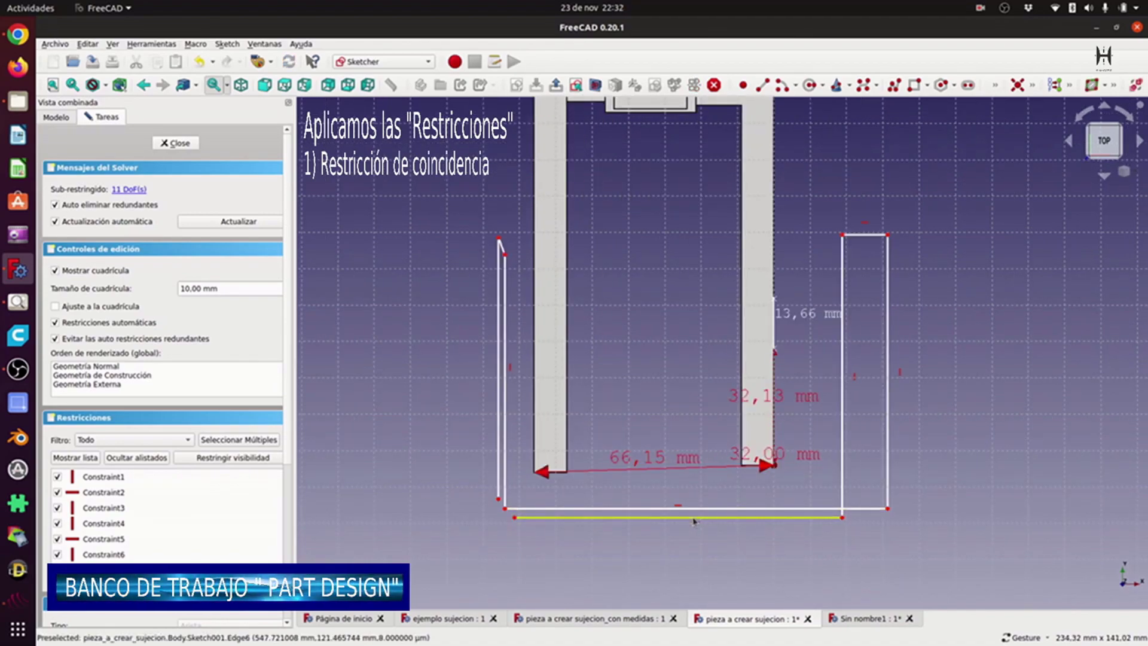
Move the inner base line up and the left outer side outward, and make the inner left side's lower end coincident with the inner base line.
right_drag(693, 520, 691, 514)
drag(701, 515, 717, 487)
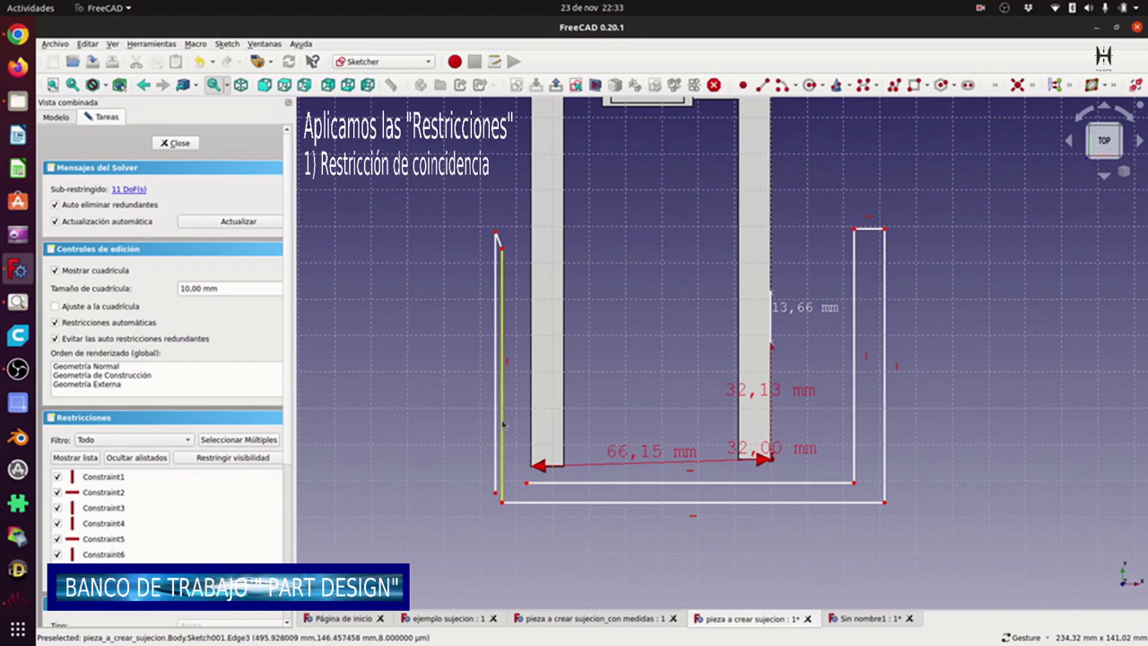
drag(495, 423, 453, 426)
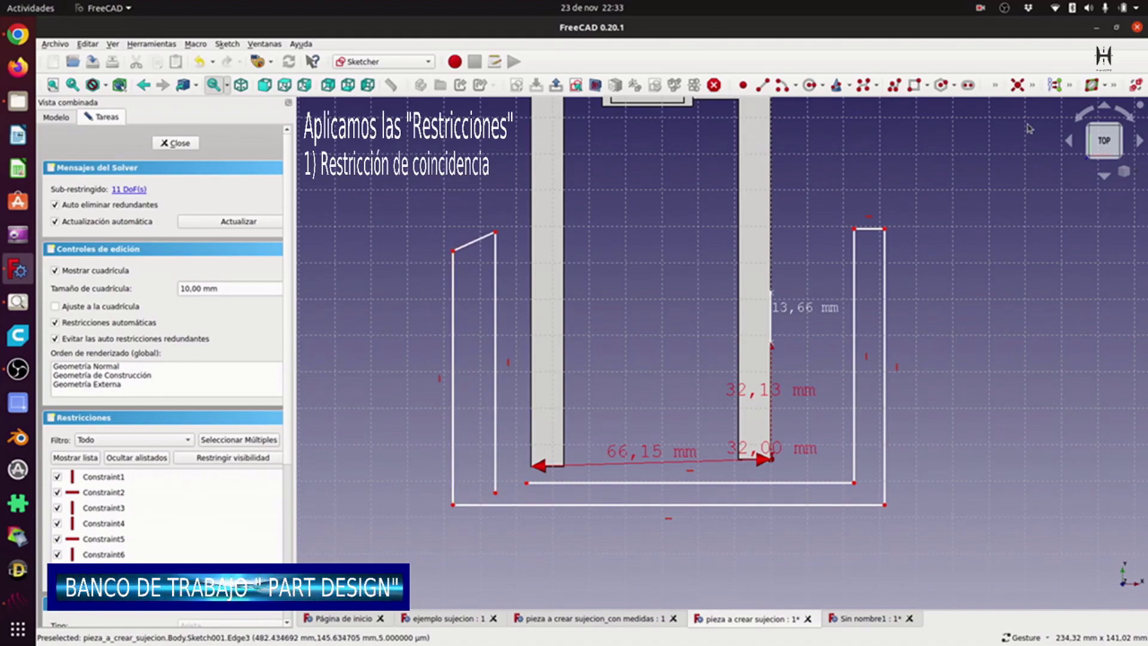
click(1017, 85)
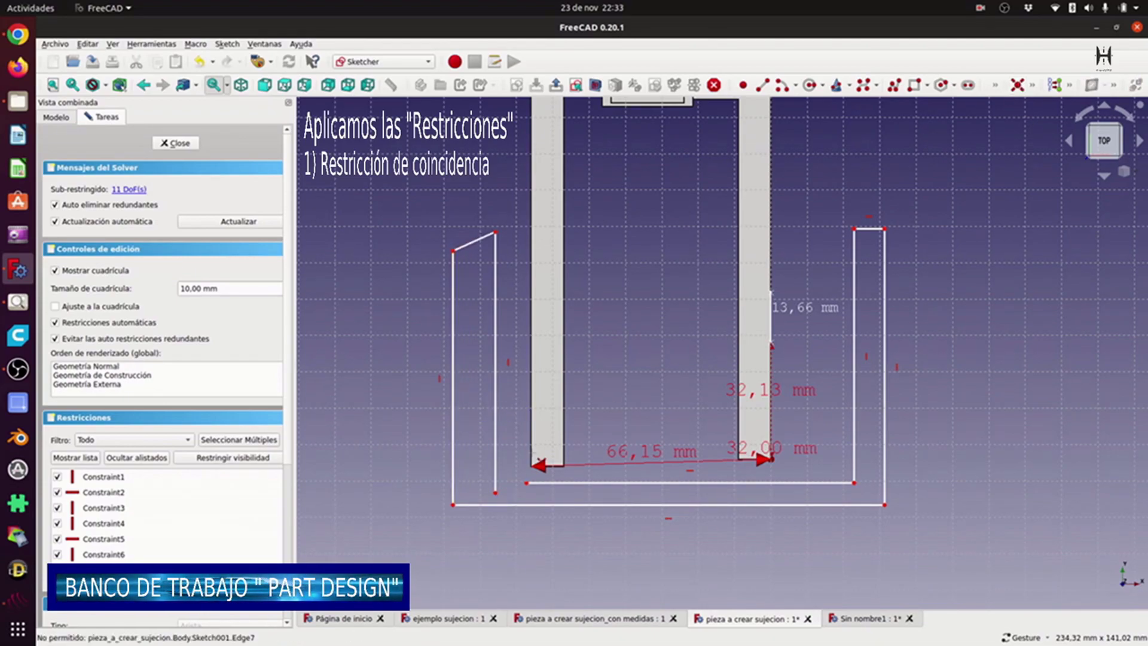
click(495, 492)
click(526, 483)
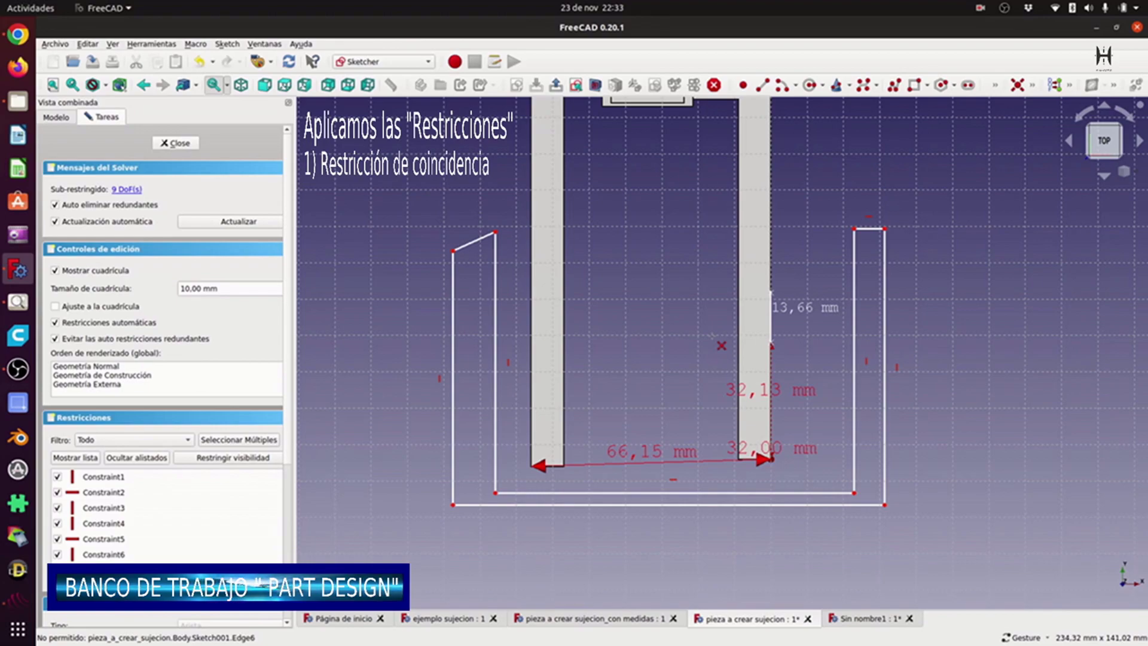
Apply parallel constraints between the inner base line and the outer base line, the right arm's end line and the left arm's slanted end line.
click(1031, 87)
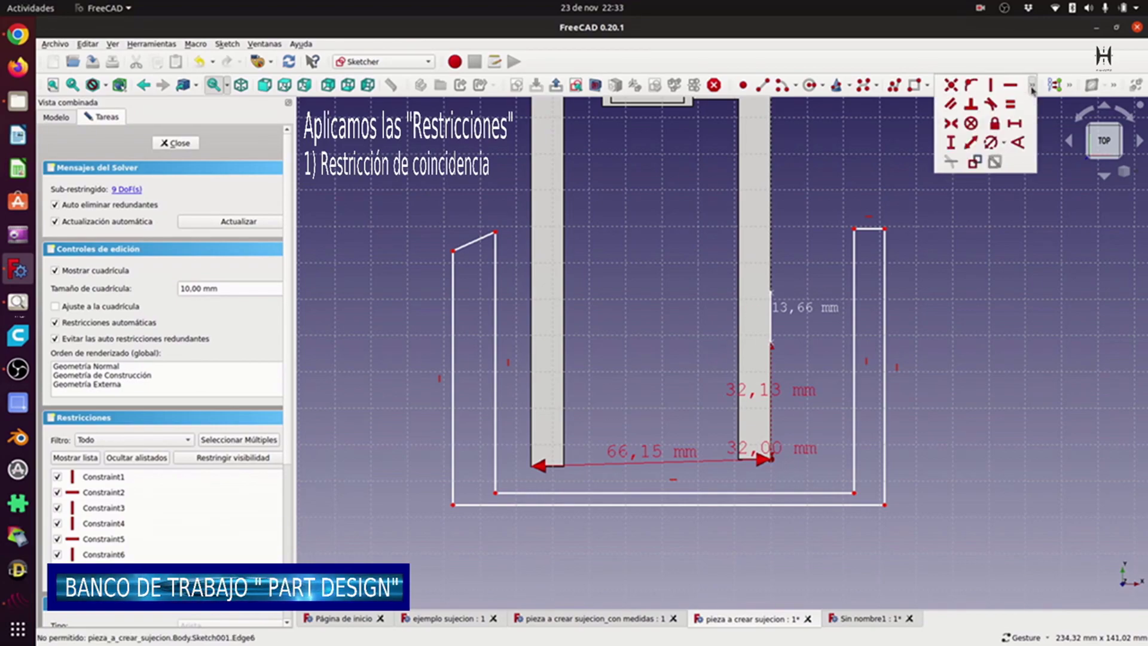
click(952, 105)
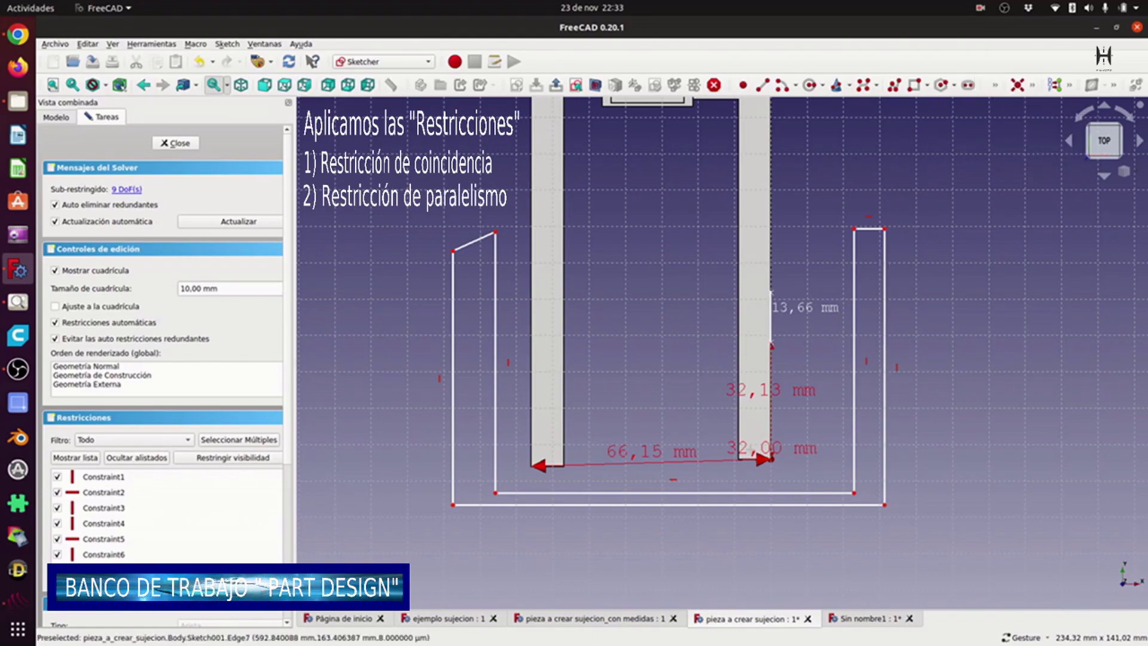
click(716, 493)
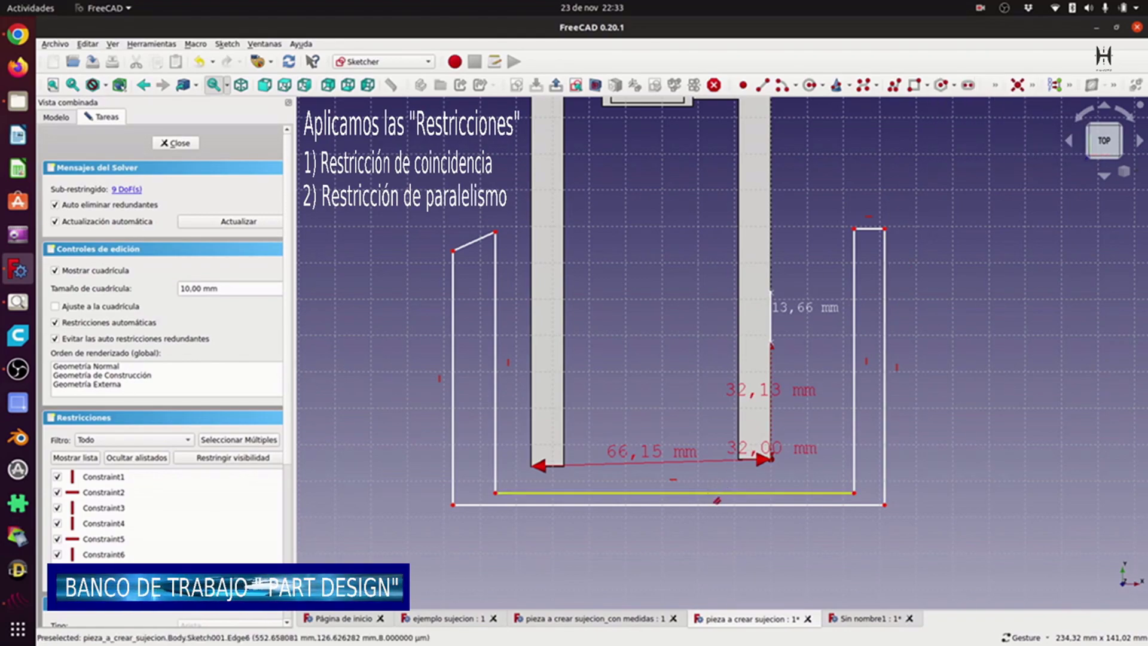
click(708, 505)
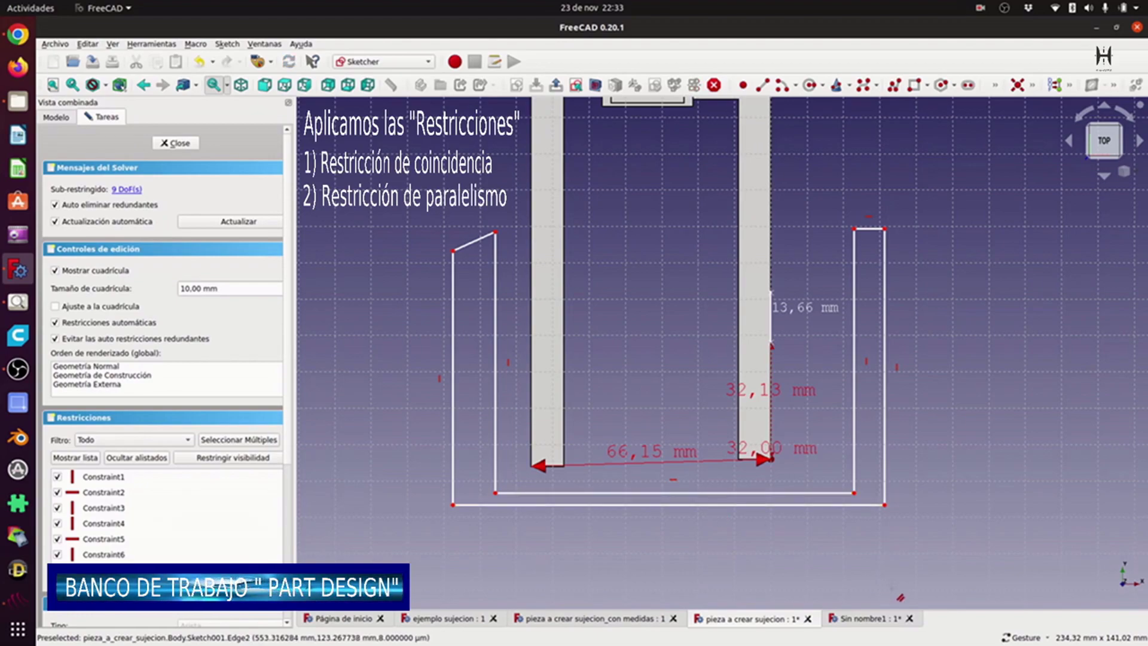
click(840, 493)
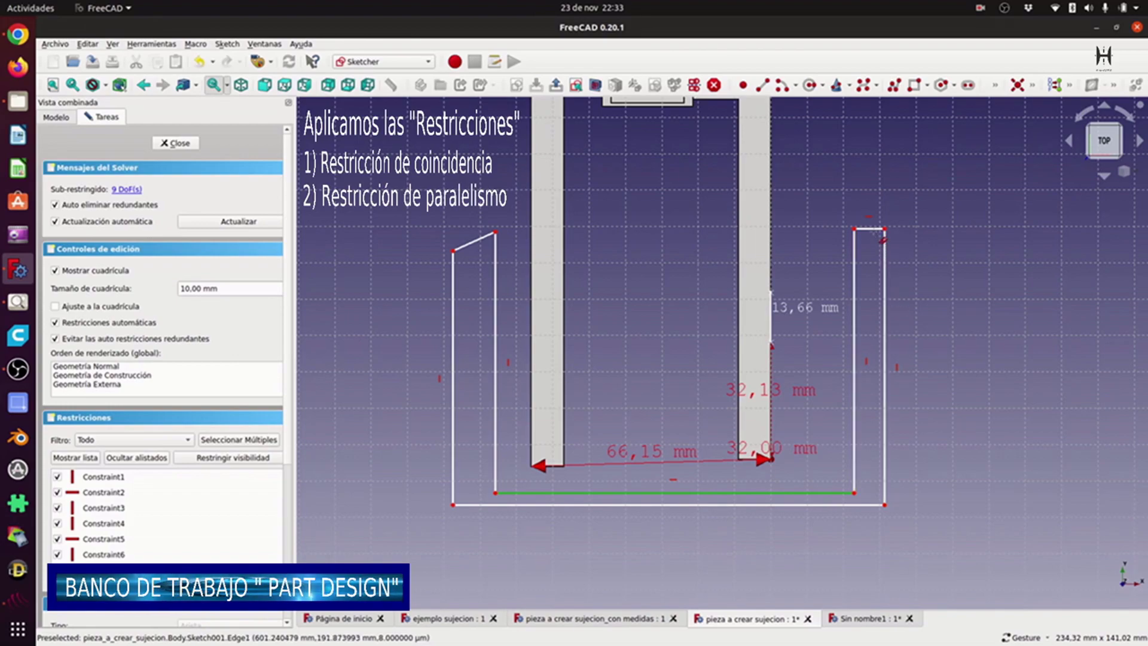
click(876, 230)
click(469, 257)
click(535, 492)
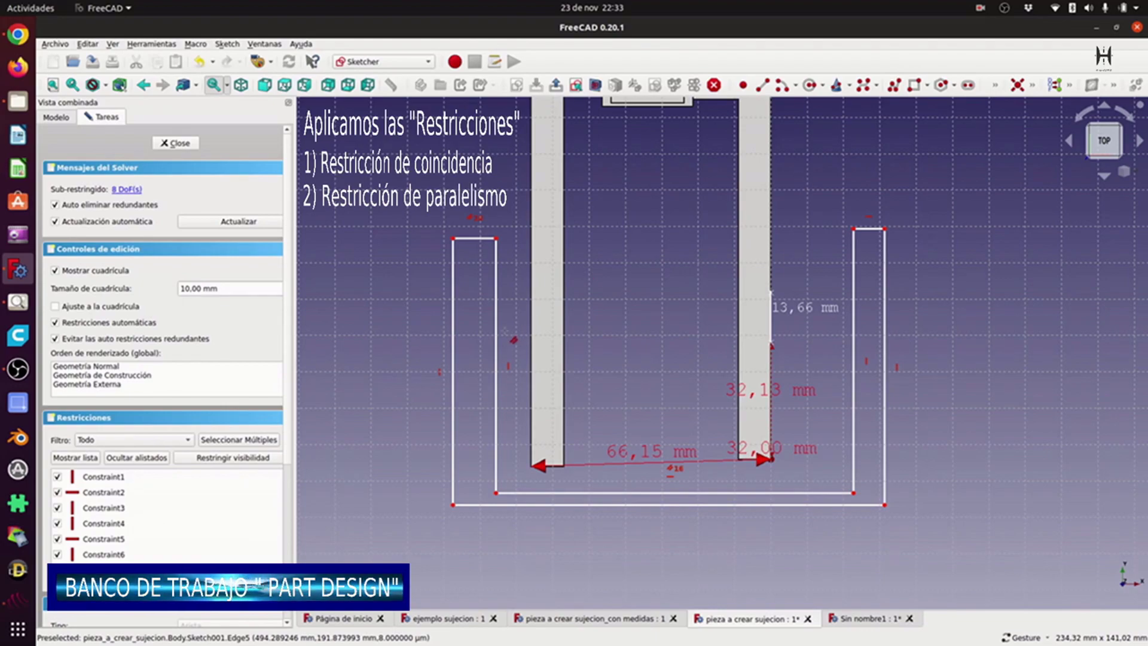
Try to make the two inner vertical sides parallel, and likewise the right arm's inner and outer sides.
click(501, 336)
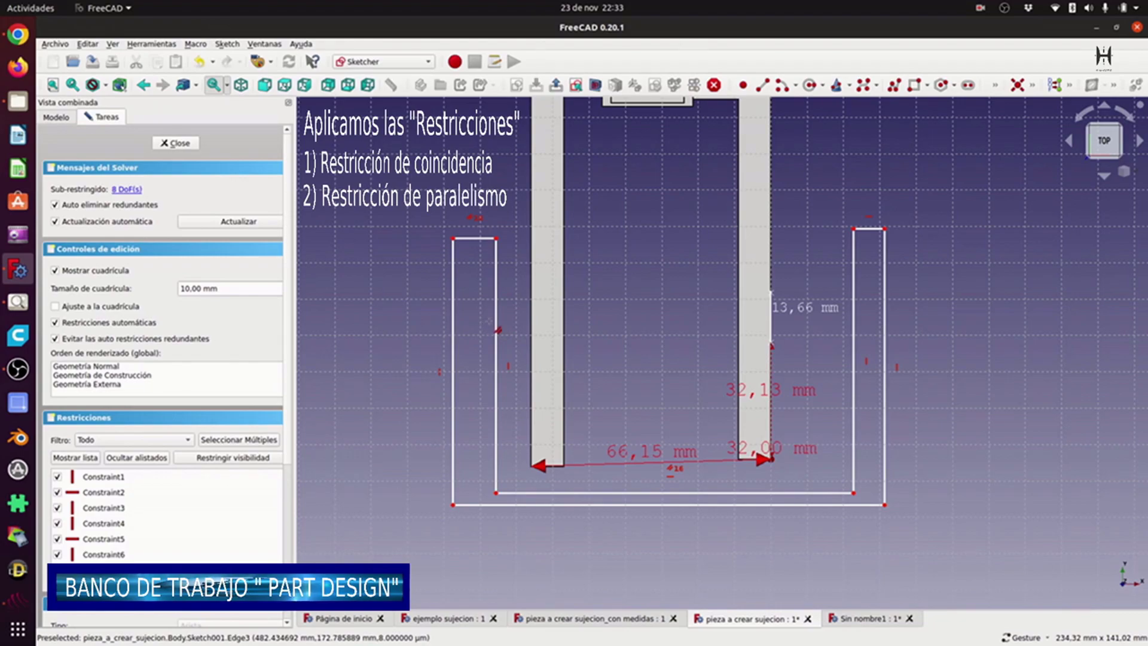
click(853, 320)
click(853, 319)
click(885, 318)
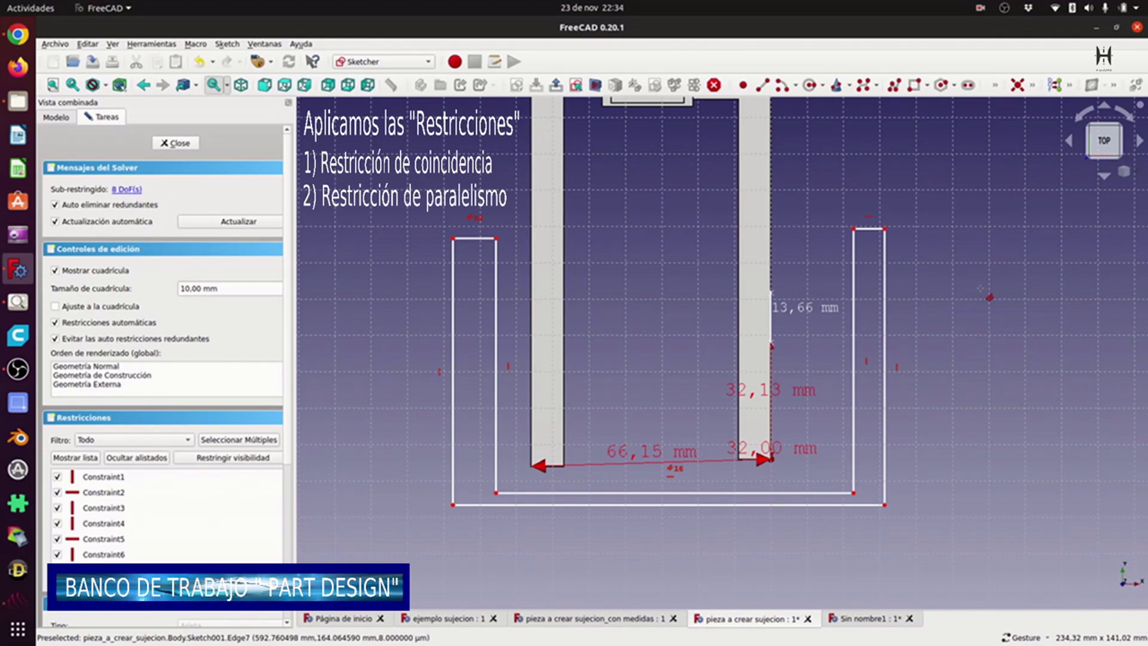
Constrain the length of the right arm's inner vertical side to 70 mm with a distance constraint.
click(995, 84)
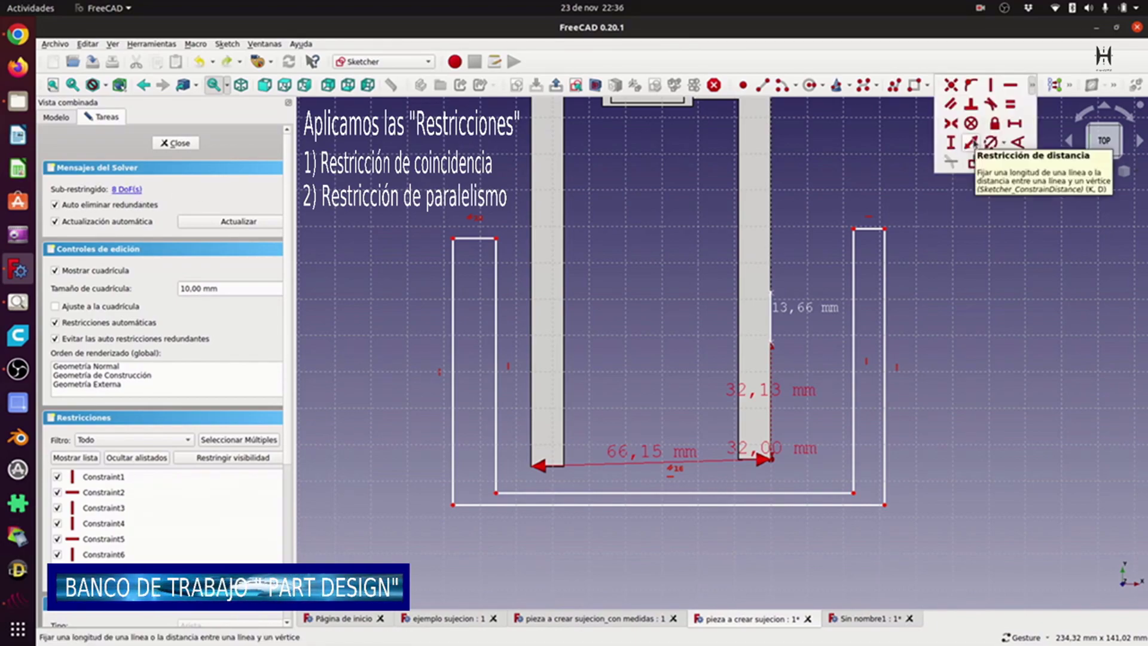
click(972, 144)
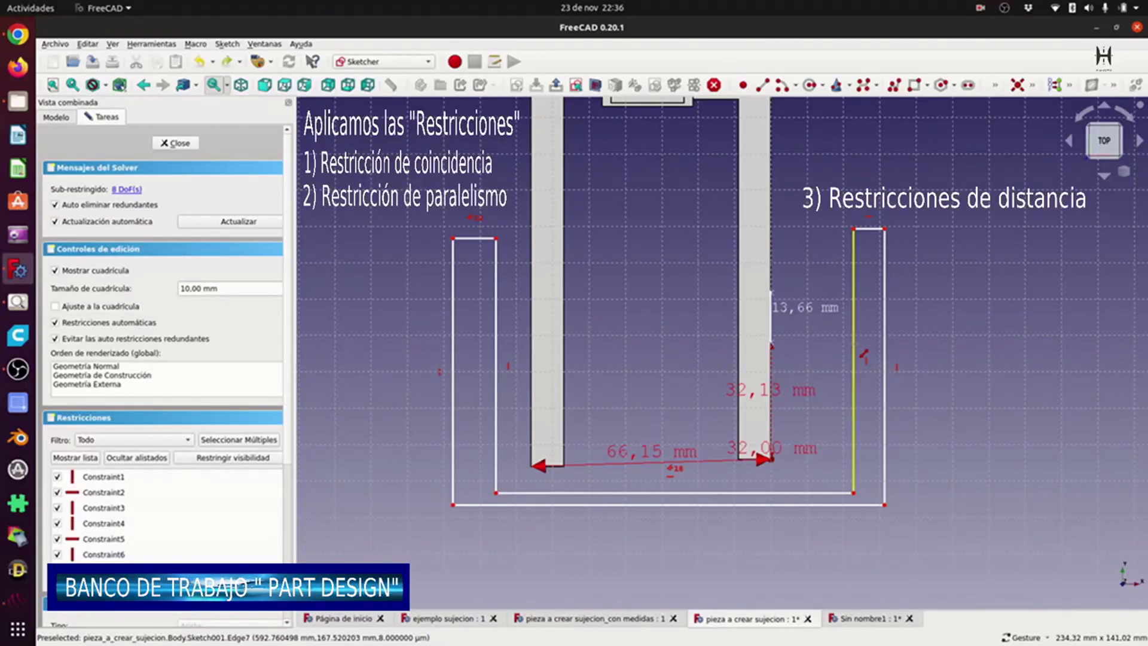
click(855, 350)
text(70)
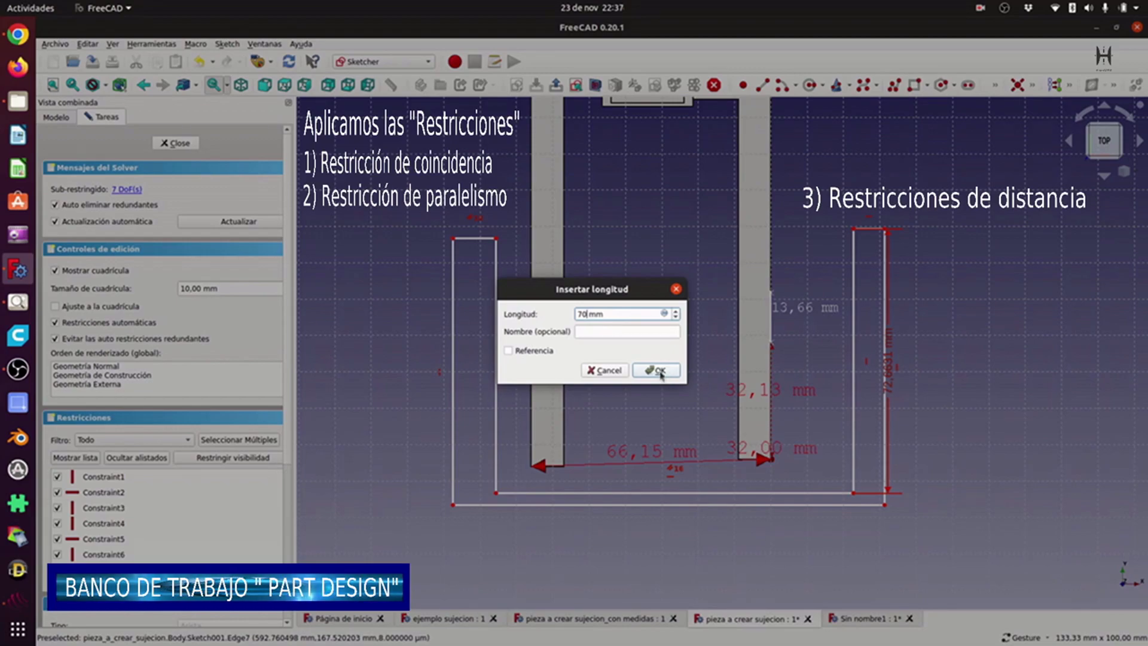
click(658, 371)
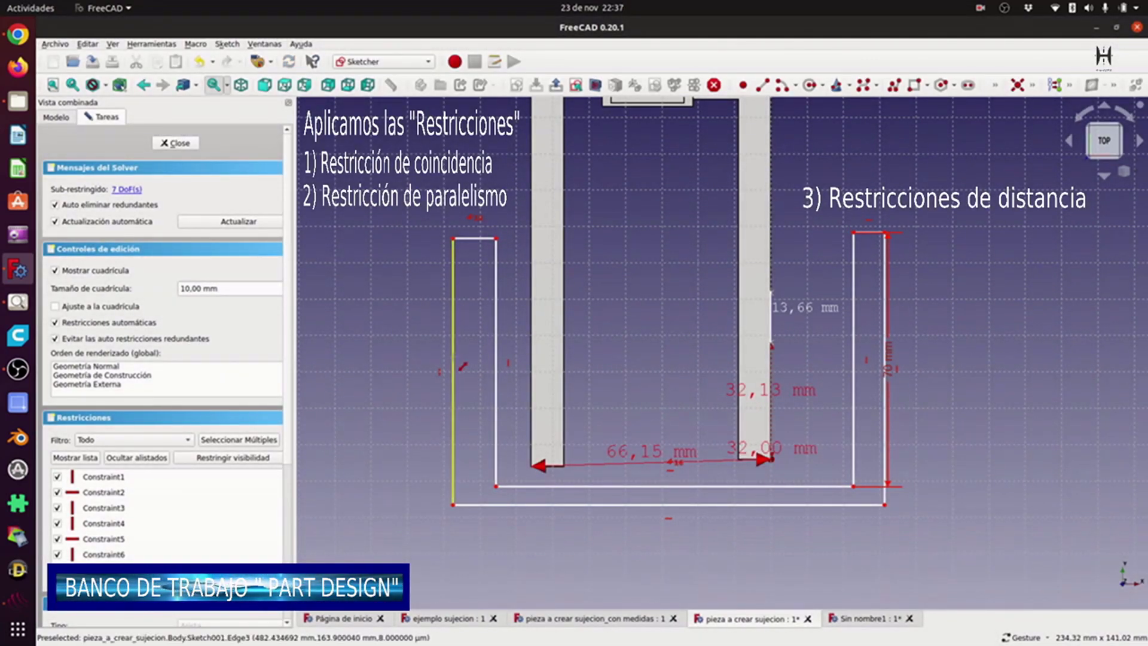
Constrain the length of the left arm's outer vertical side to 70 mm.
click(454, 361)
text(70)
click(657, 370)
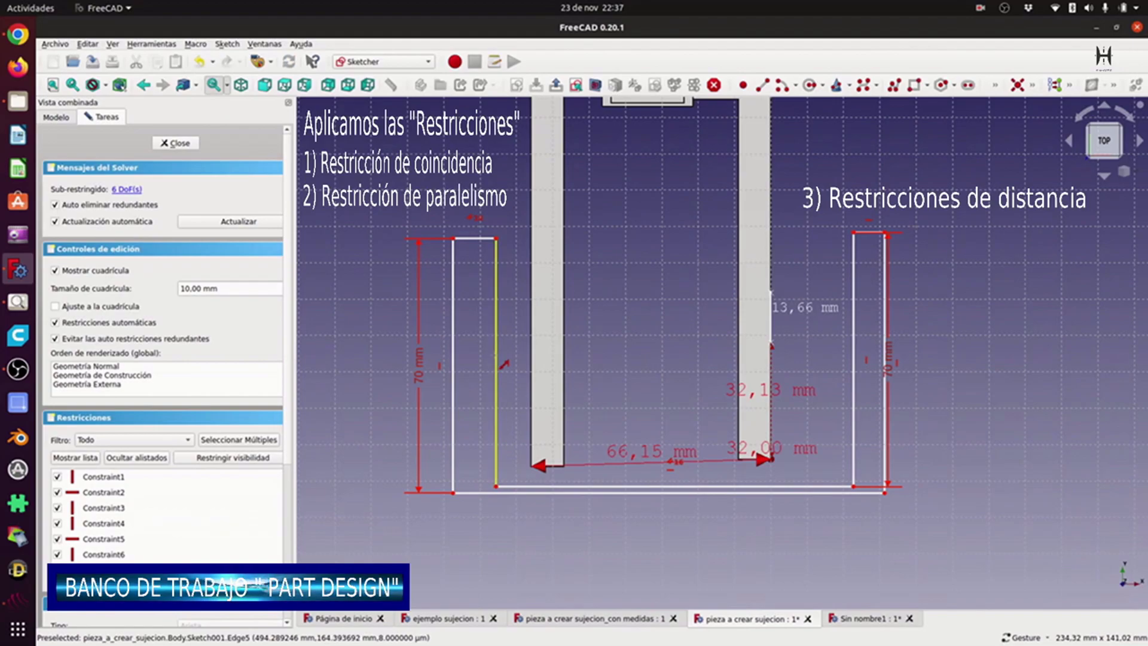
Constrain the length of the left arm's inner vertical side to 65 mm.
click(502, 363)
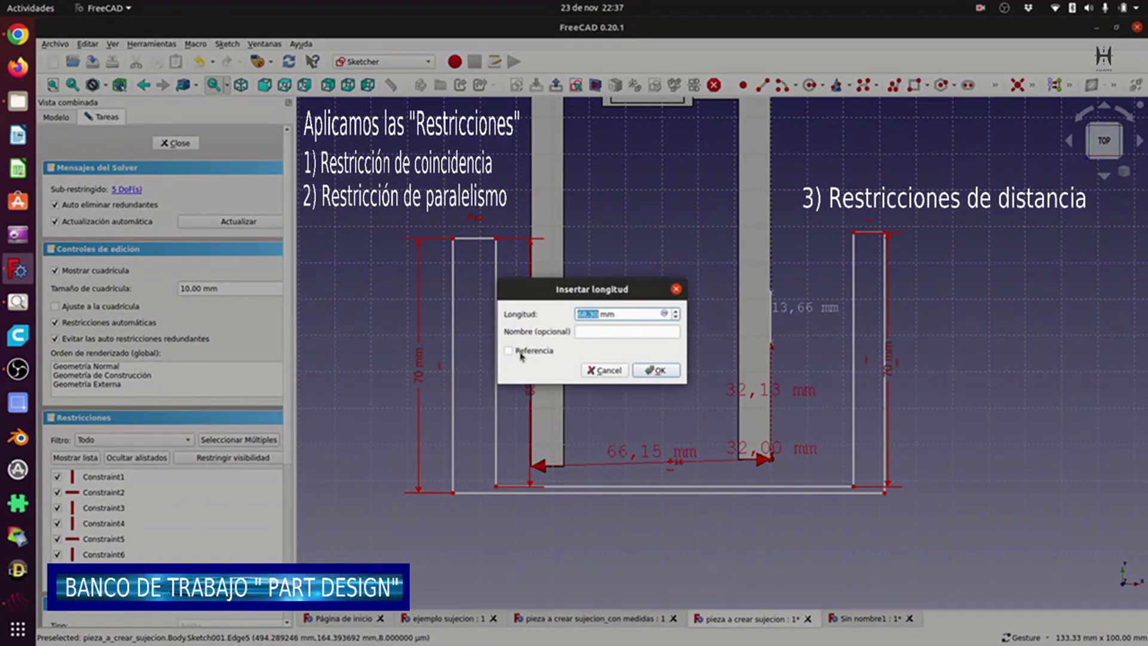
text(65)
click(656, 369)
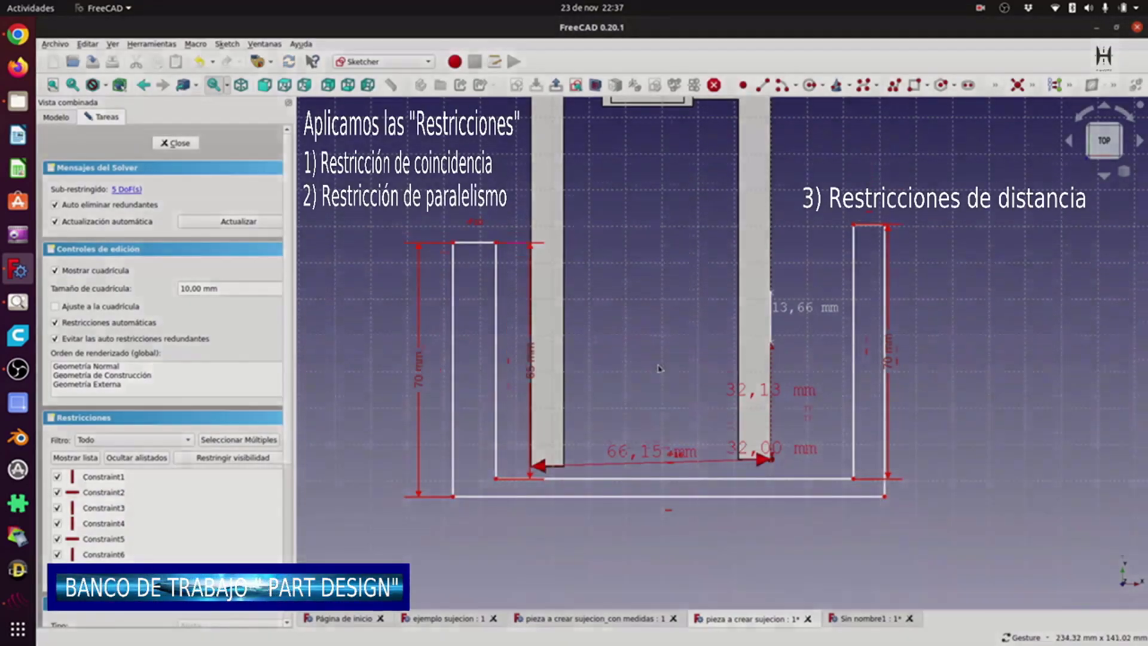
Constrain the short end lines of the left and right arms to a length of 10 mm each.
click(481, 244)
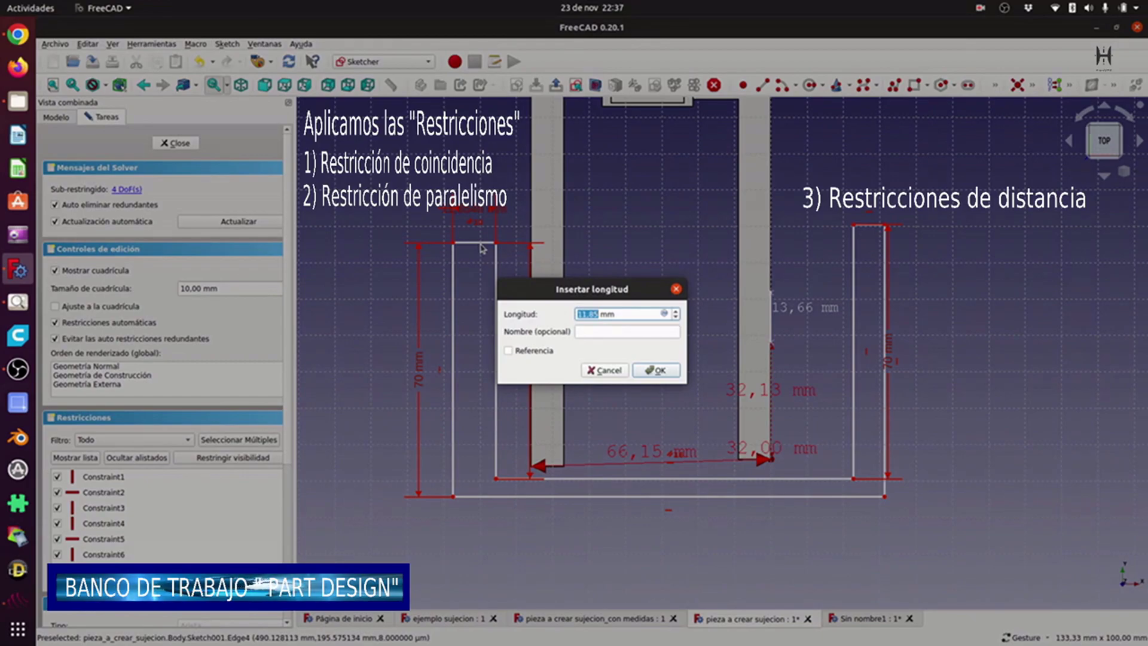
text(10)
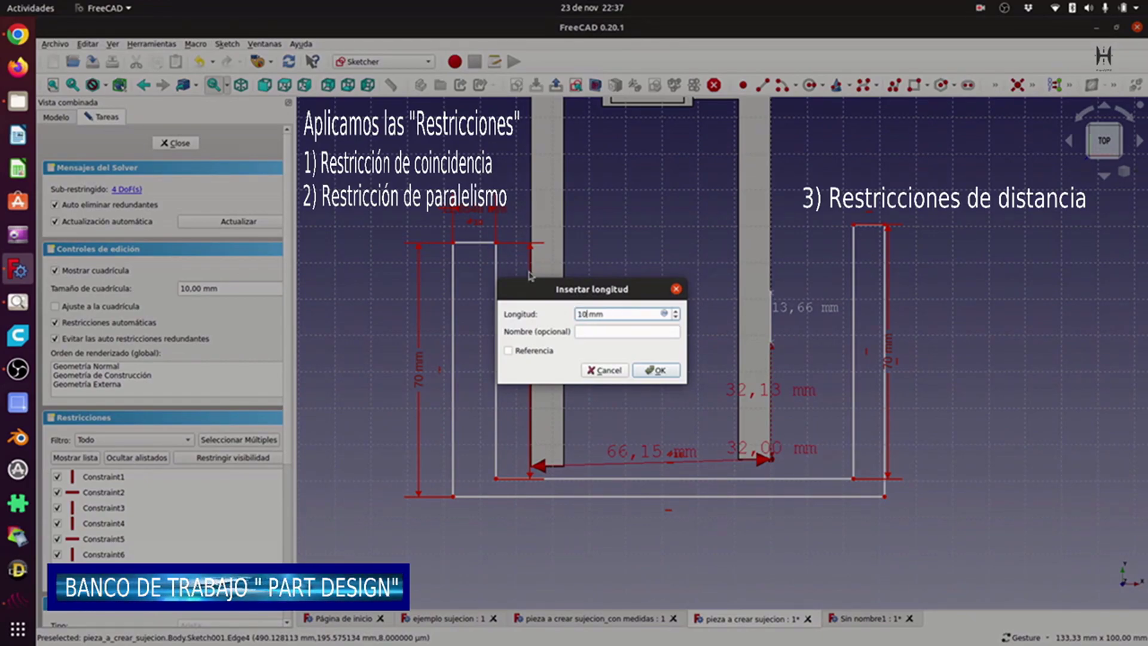
click(657, 370)
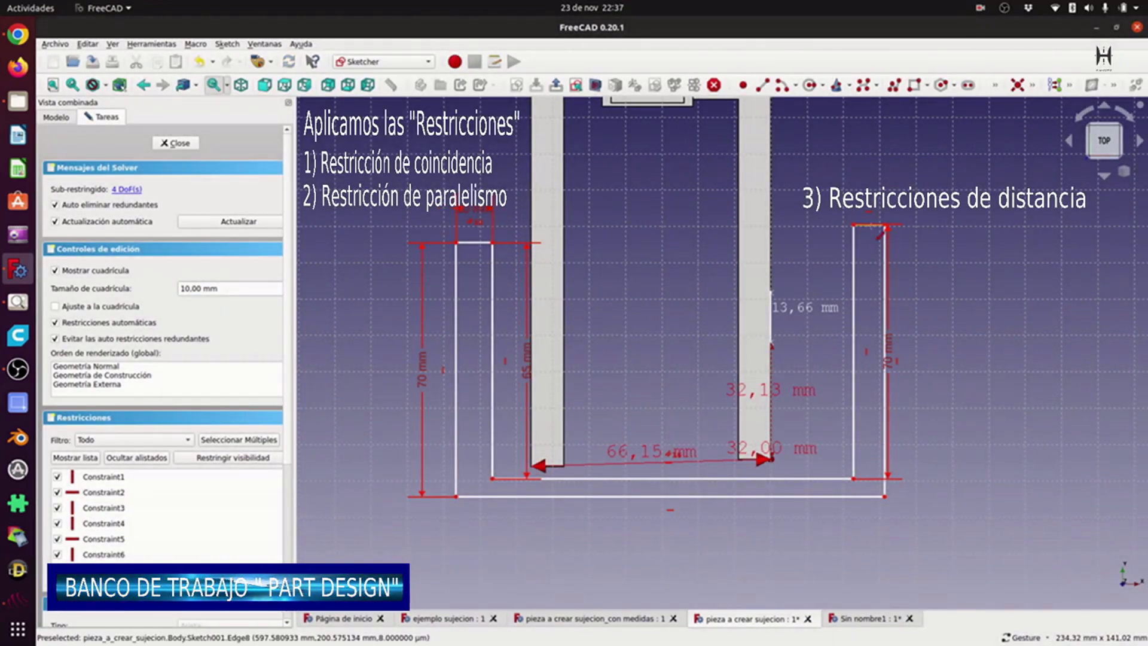
click(873, 228)
text(10)
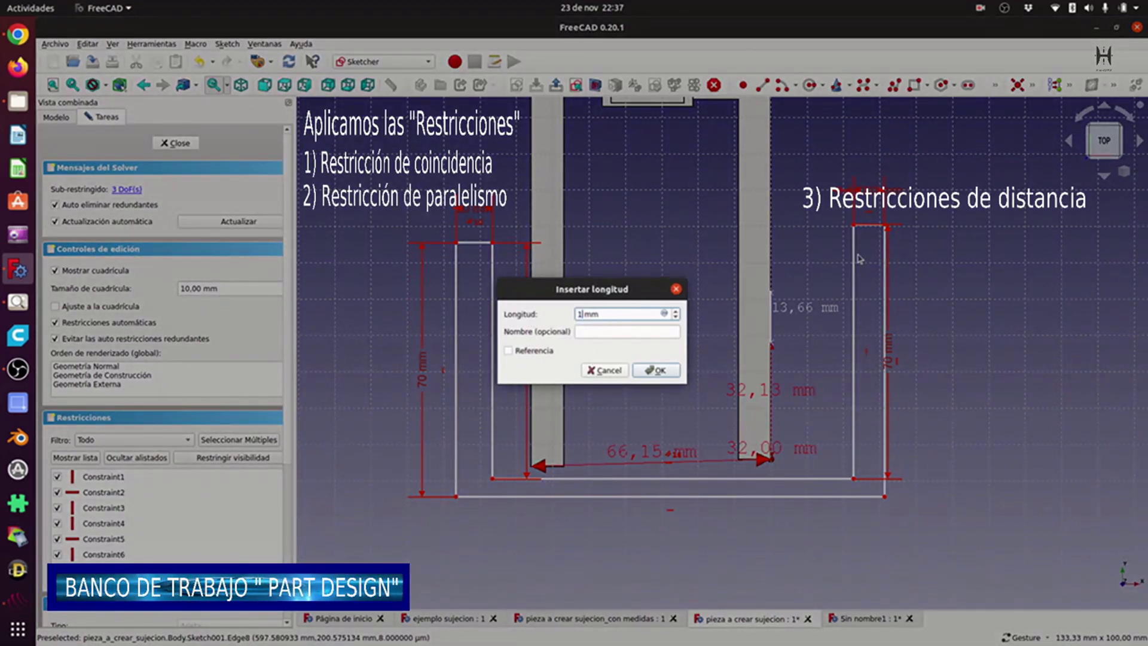
click(657, 370)
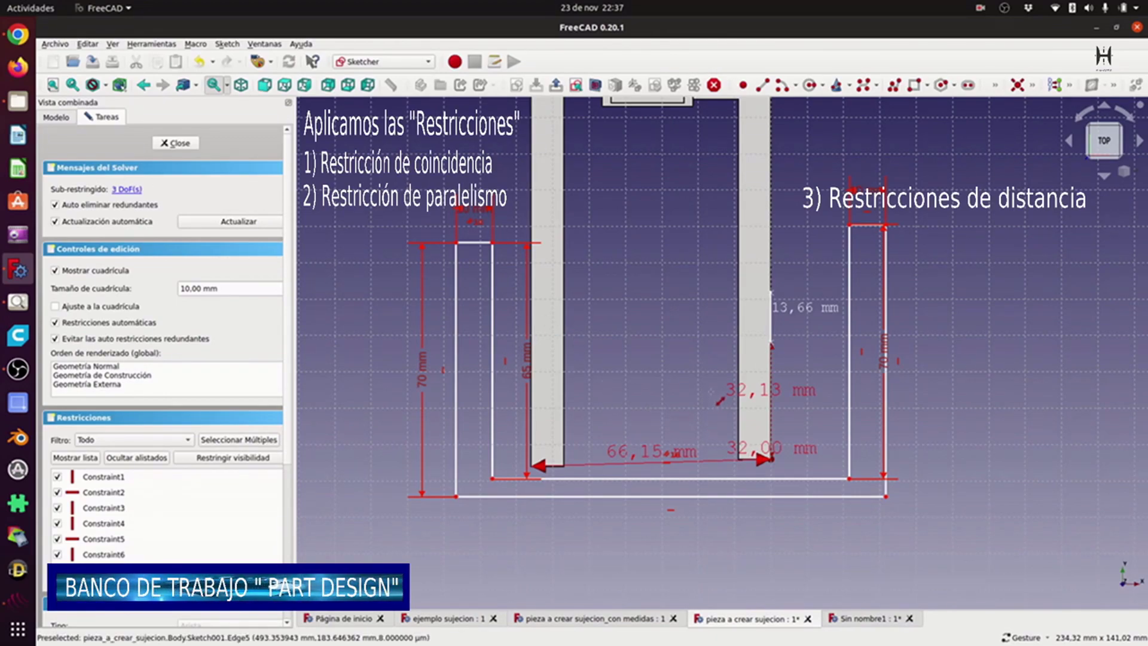
Close the sketch and extrude the U-shaped profile with a length of 40 mm.
click(178, 143)
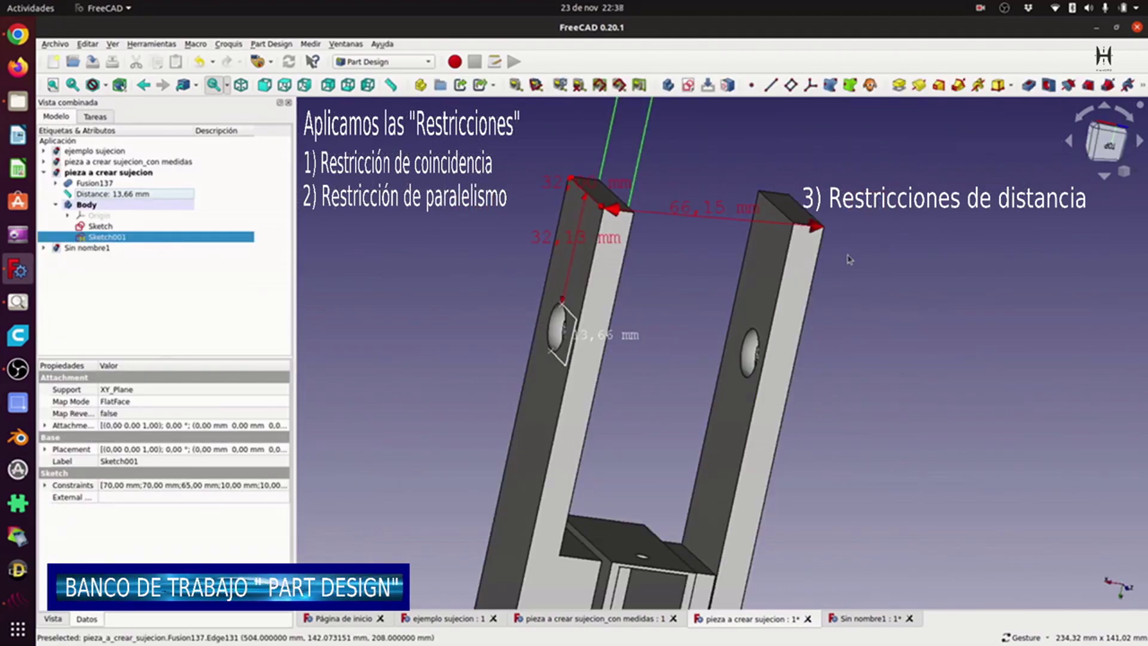
mouse_move(939, 283)
mouse_down()
mouse_move(908, 323)
mouse_move(861, 333)
mouse_move(795, 318)
mouse_up()
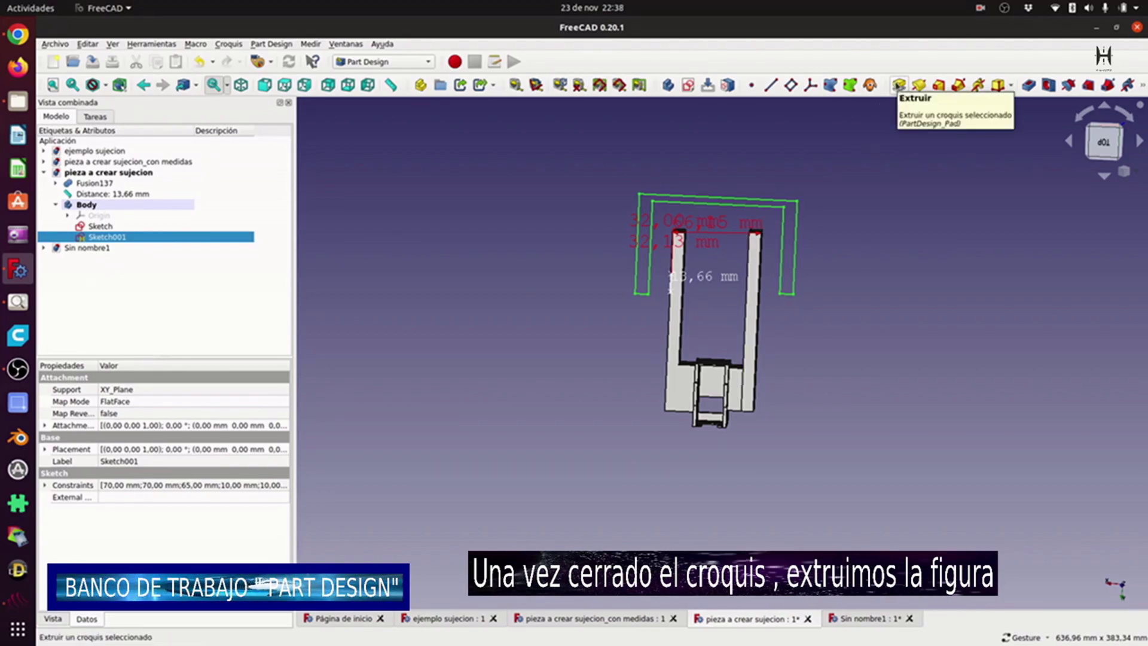
click(899, 85)
drag(899, 360, 670, 352)
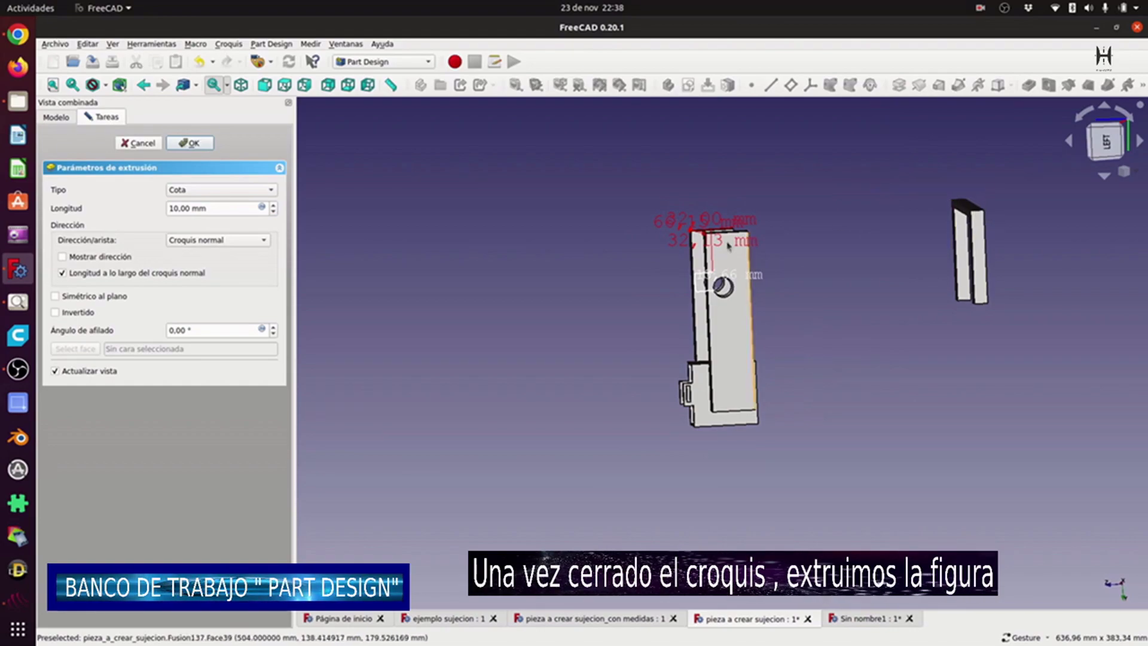
click(174, 209)
scroll(174, 209, up, 15)
scroll(193, 207, up, 6)
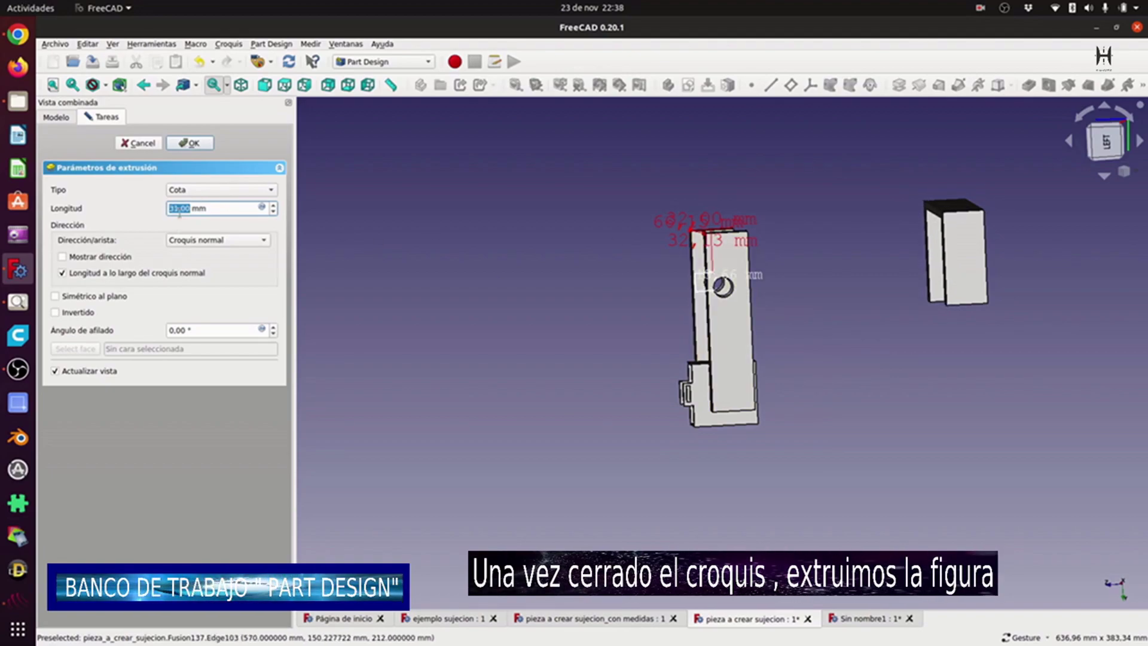
scroll(190, 206, up, 8)
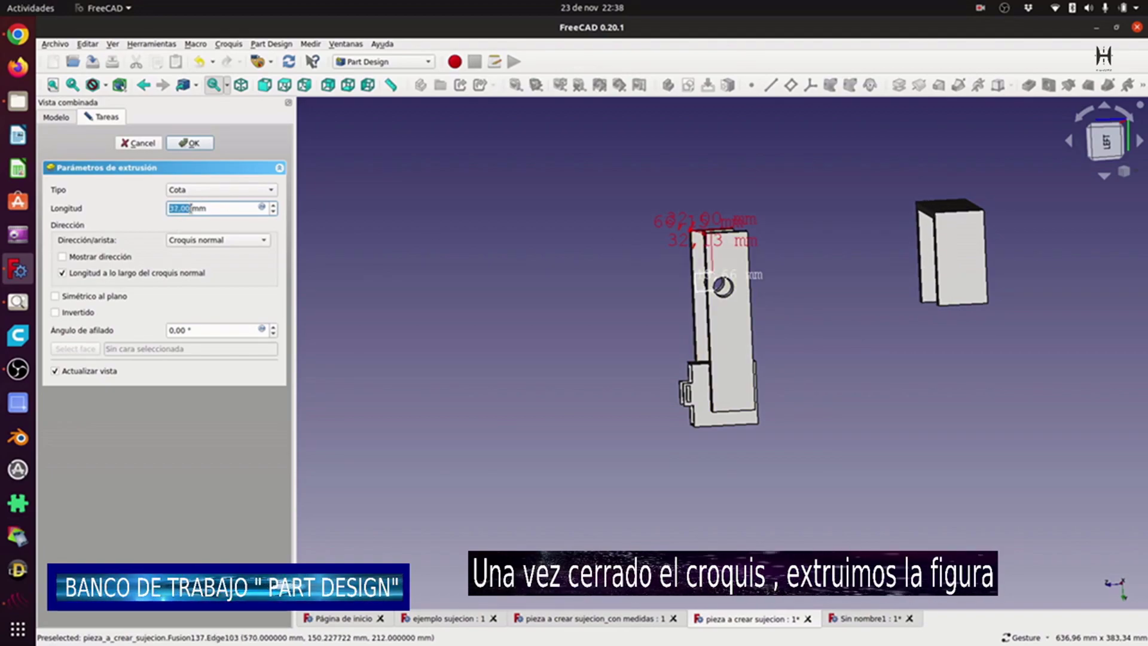
scroll(190, 208, up, 1)
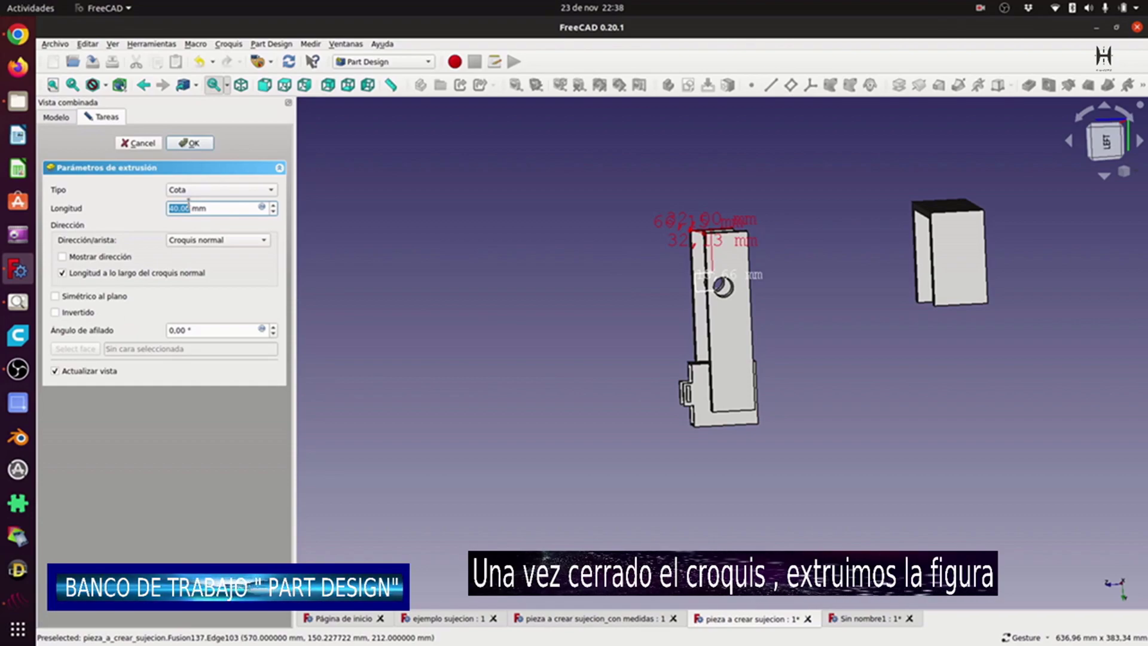
click(189, 144)
Transform the extruded body, translating it 172 mm along its Z axis so it surrounds the ends of the existing part's arms.
drag(830, 333, 769, 364)
click(88, 205)
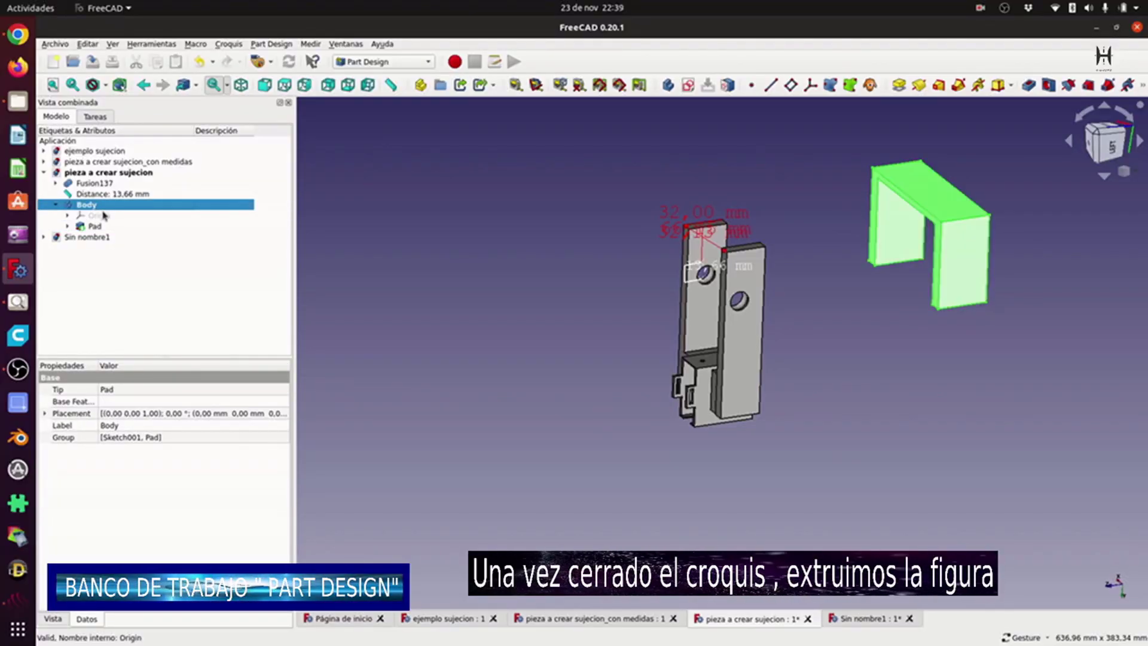
right_click(95, 208)
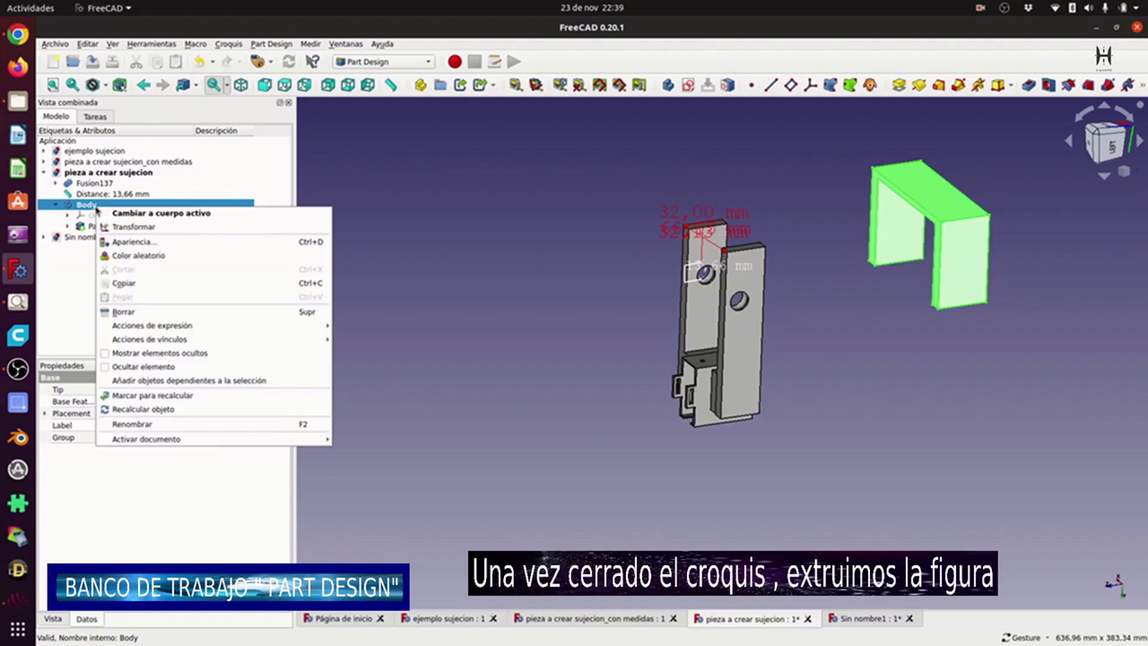
click(119, 226)
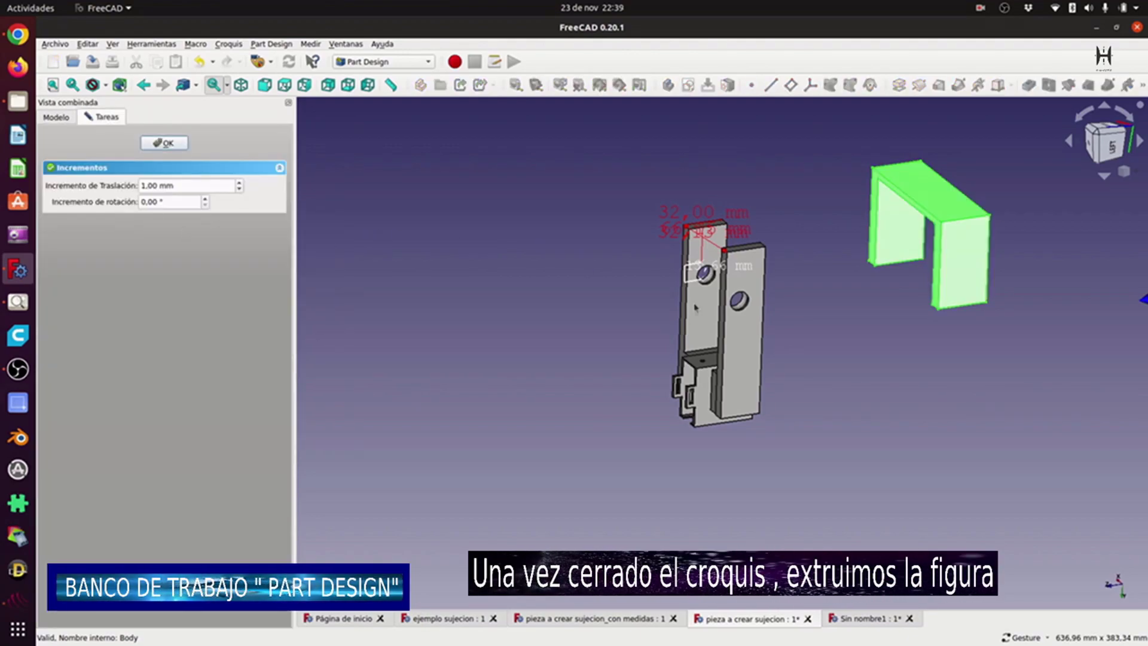
scroll(1010, 344, down, 4)
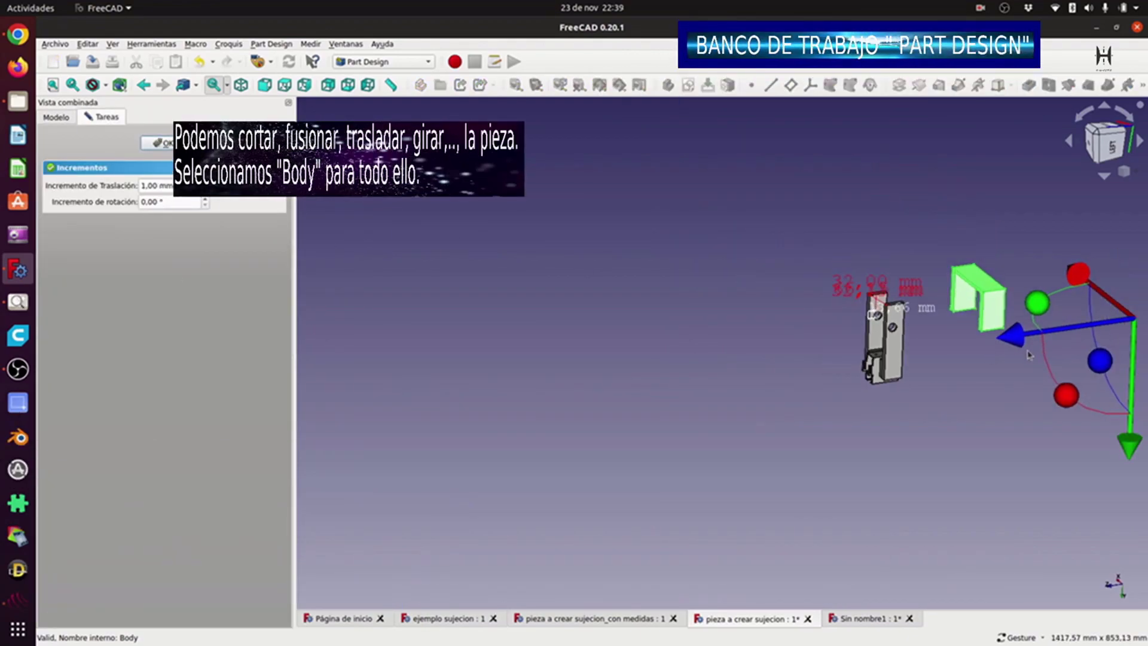
drag(1016, 338, 924, 347)
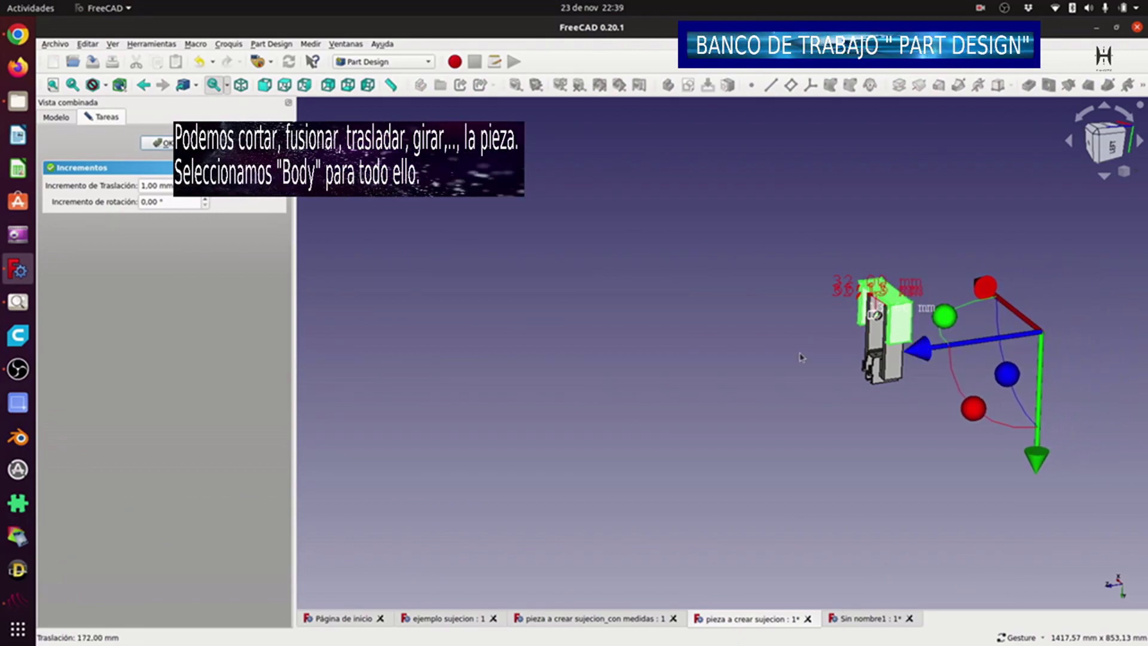
Shift the body slightly along its X axis to centre it over the two arms, and finish the transformation.
right_drag(736, 366, 473, 332)
scroll(732, 429, up, 3)
scroll(729, 428, down, 1)
drag(412, 367, 583, 373)
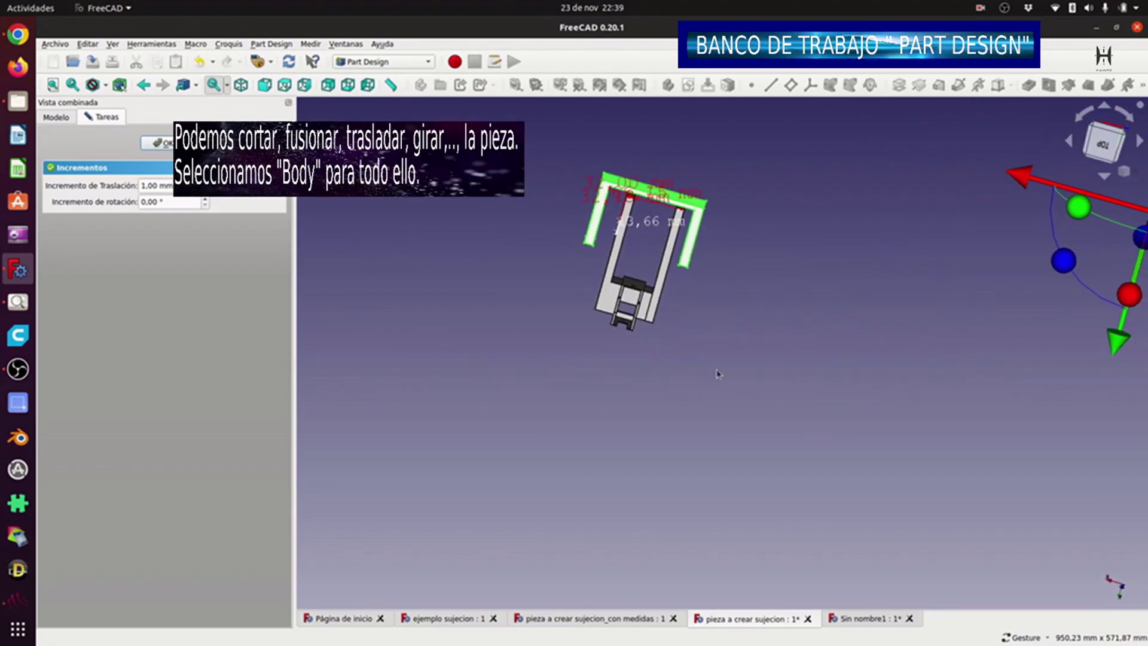
drag(811, 269, 766, 254)
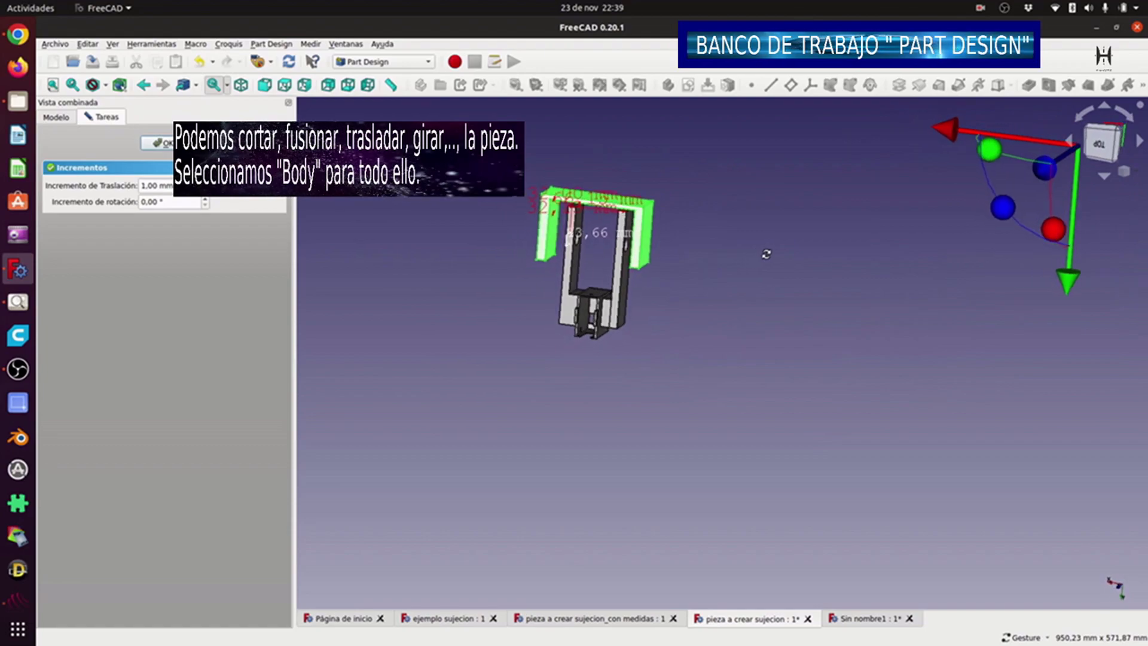
drag(937, 136, 941, 138)
click(156, 142)
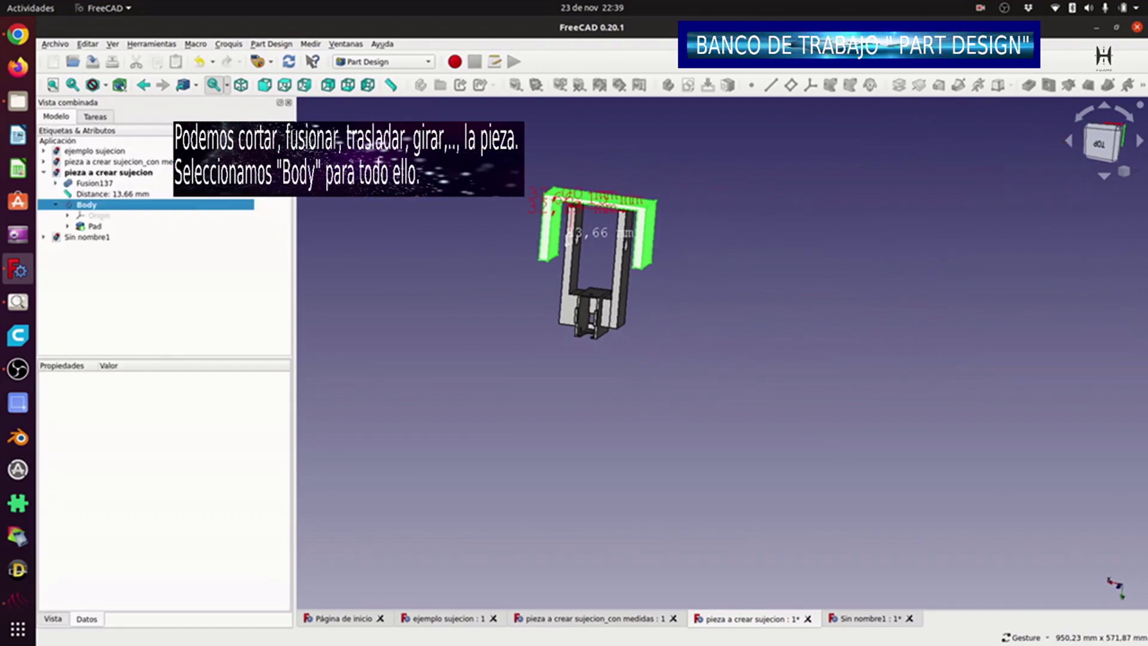
Set the transparency of the U-shaped holder body to 80.
click(52, 88)
drag(1016, 363, 1144, 342)
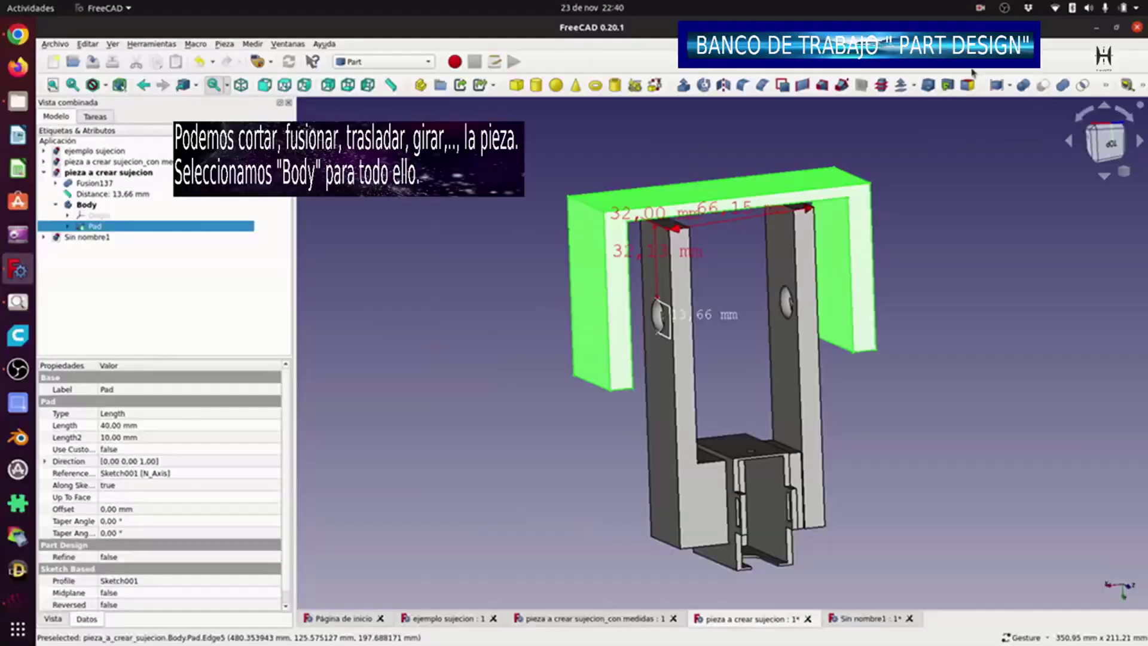
drag(615, 391, 678, 402)
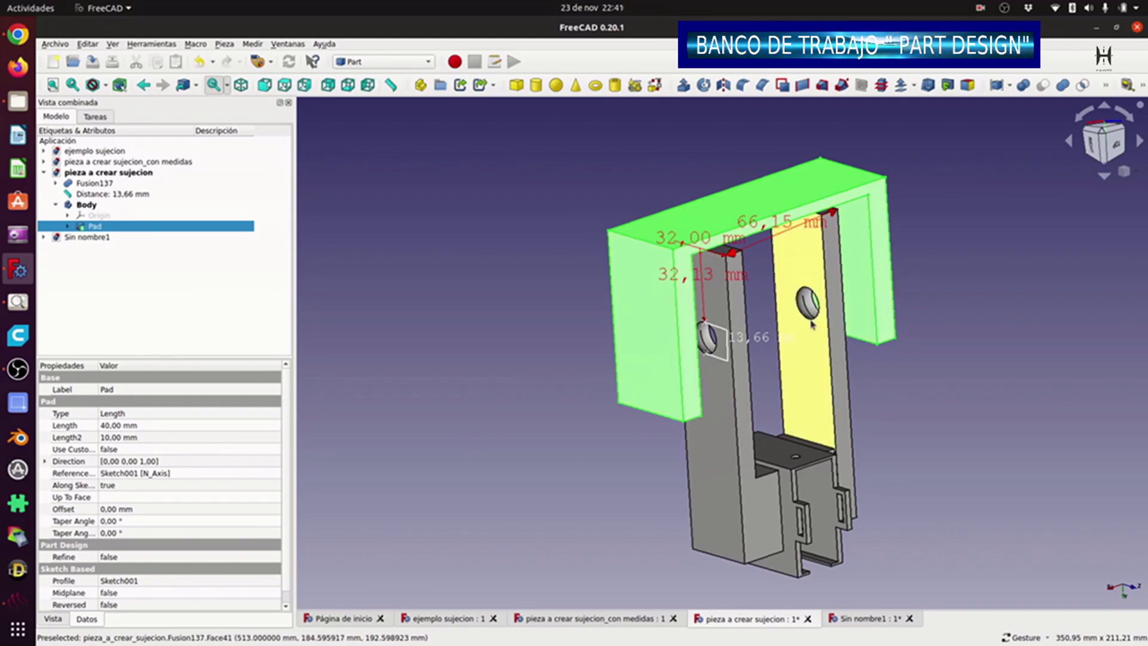
drag(976, 440, 933, 437)
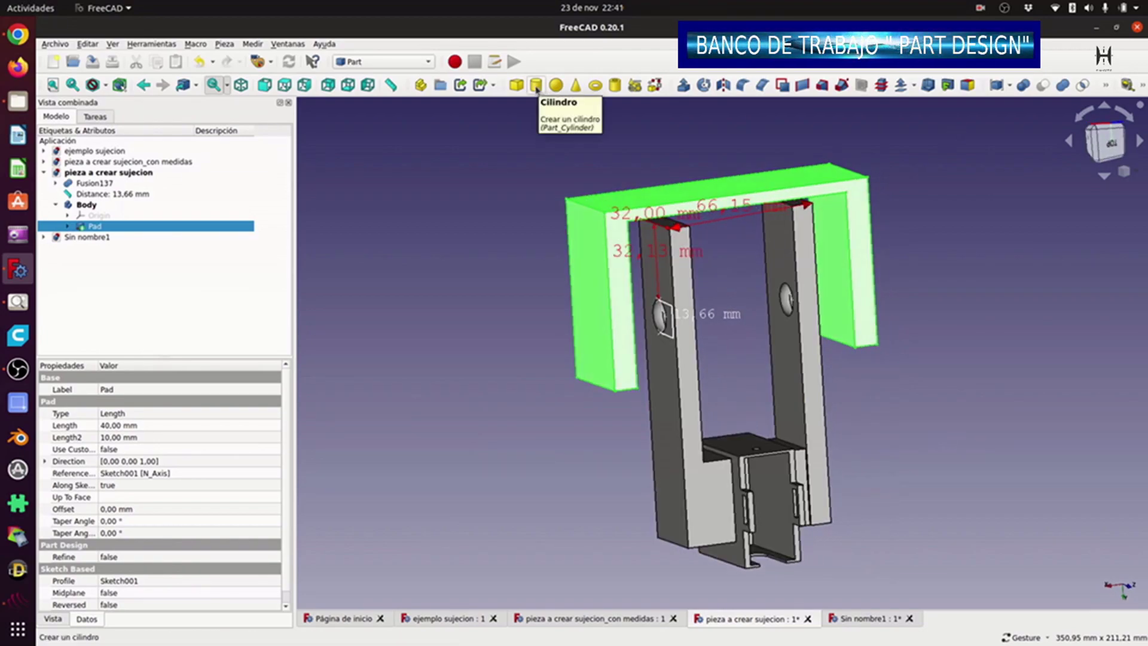
click(463, 320)
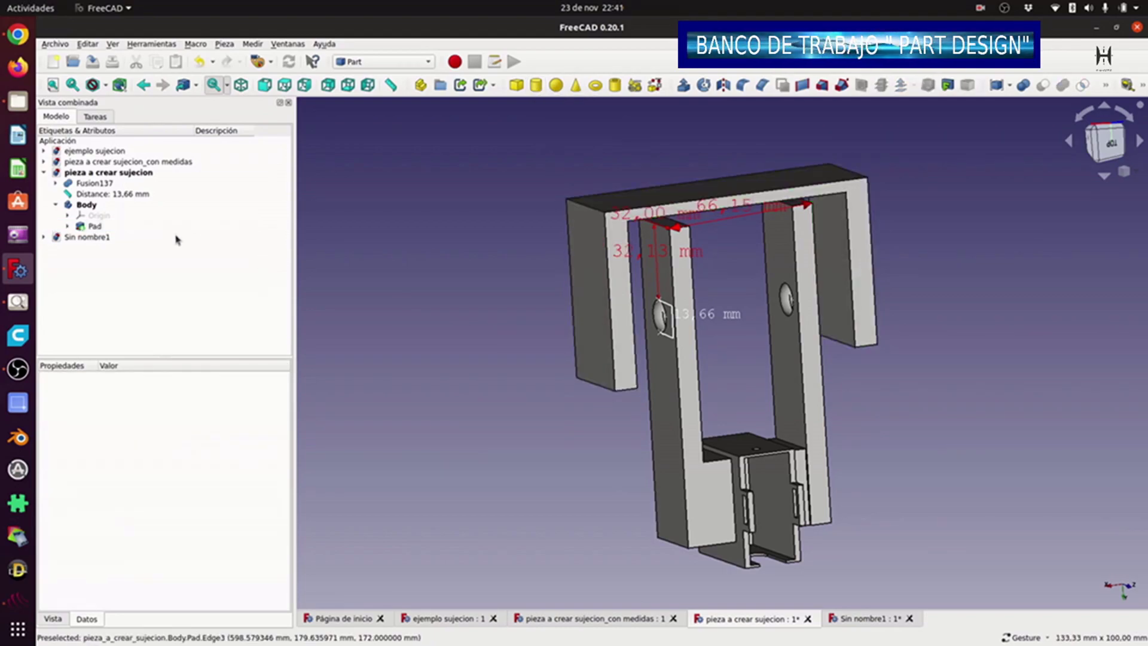
click(87, 207)
click(66, 619)
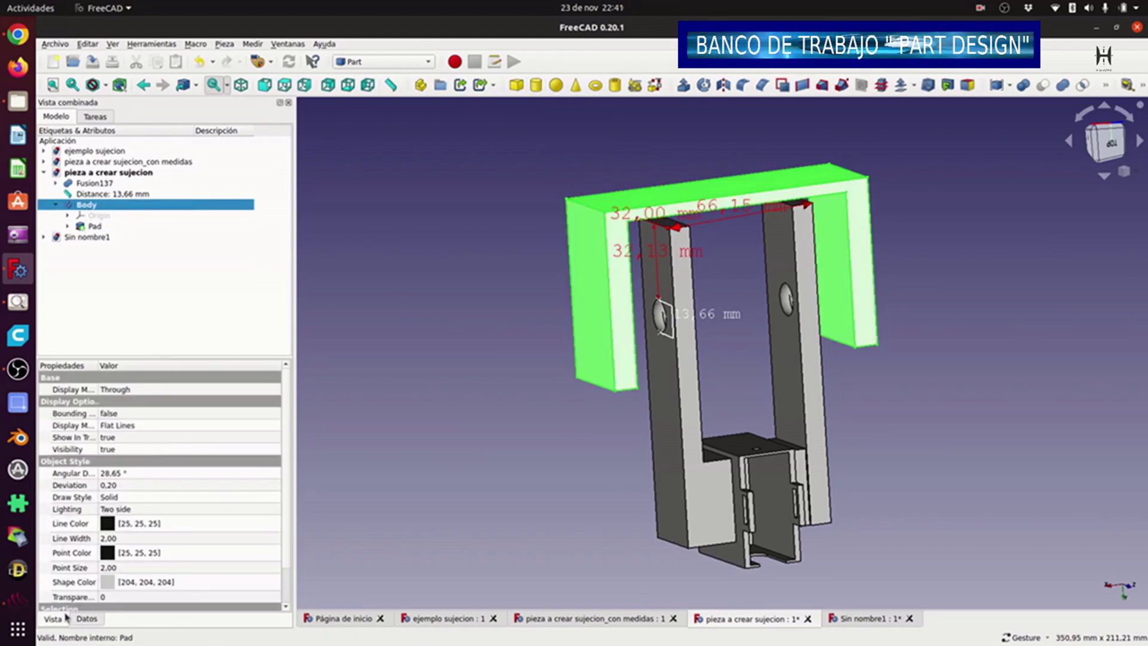
scroll(120, 550, down, 3)
click(115, 557)
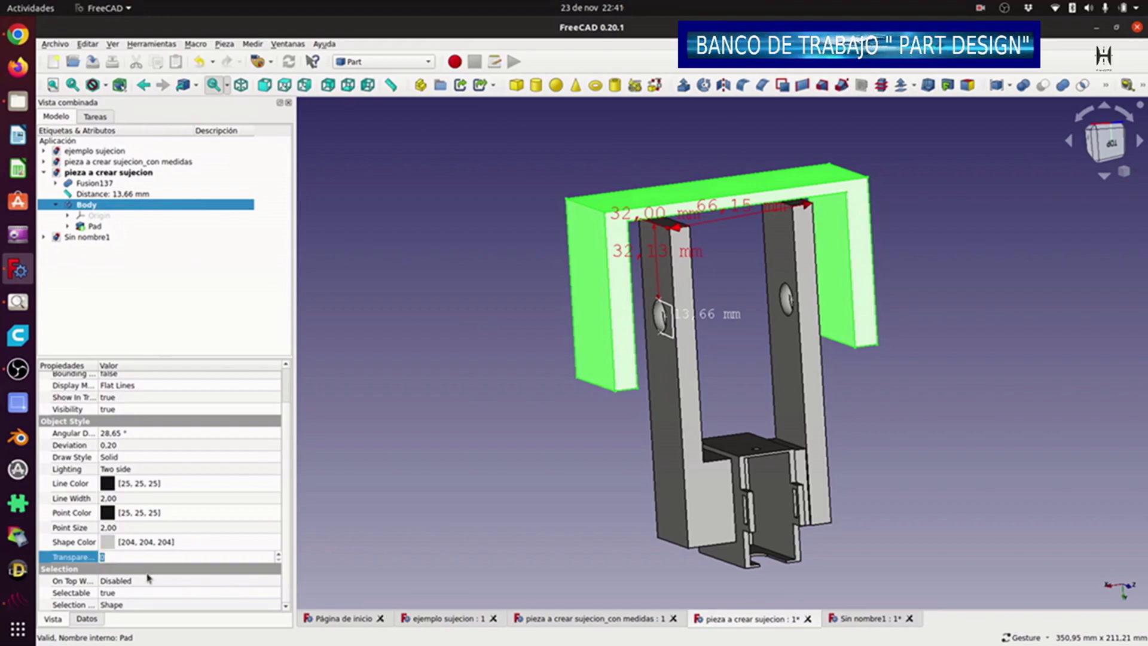
text(80)
click(387, 429)
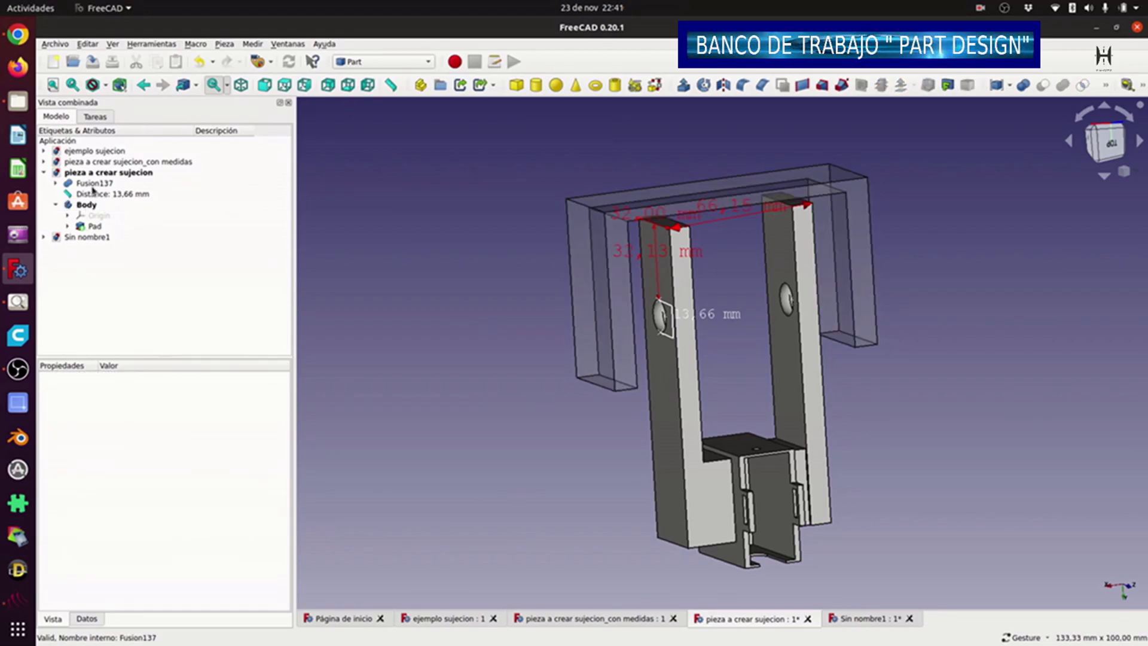
Set the transparency of the existing two-armed part Fusion137 to 80.
click(93, 183)
click(126, 573)
text(80)
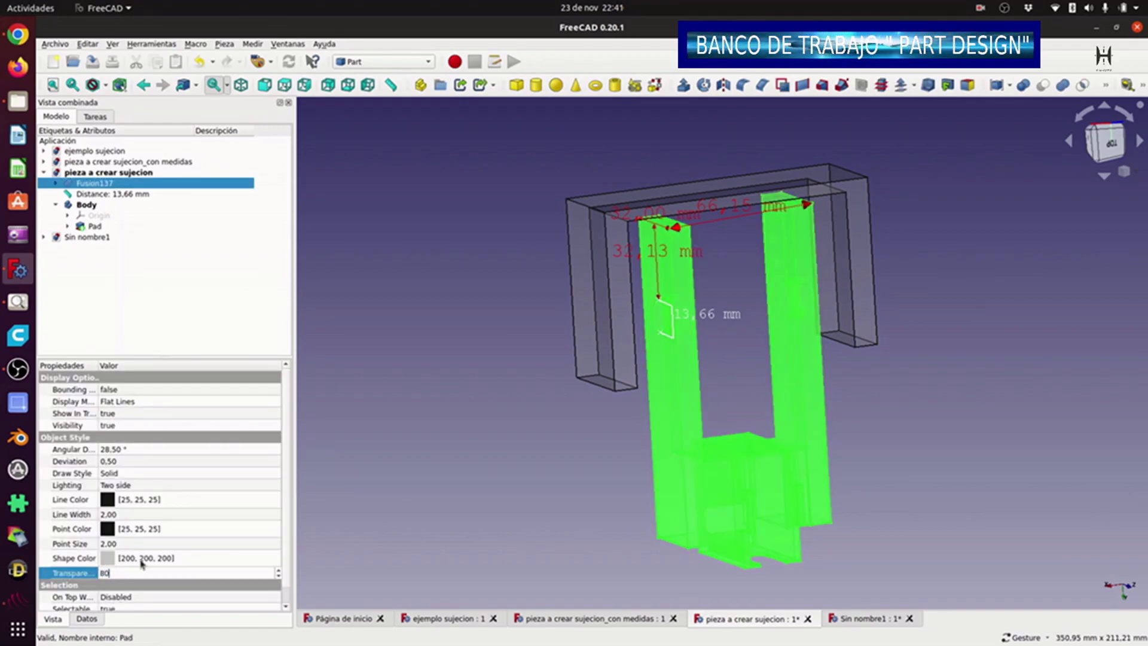
click(387, 447)
drag(421, 444, 346, 440)
Change the shape color of the two-armed part Fusion137 to the violet-blue #5500ff.
click(94, 182)
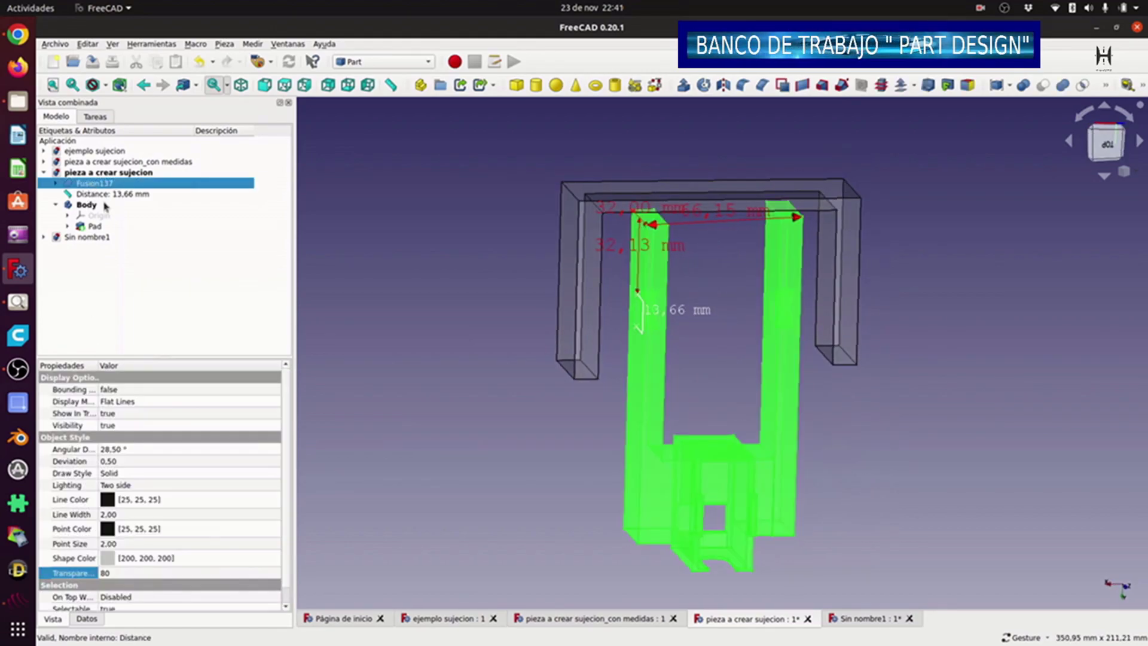
click(126, 562)
click(126, 562)
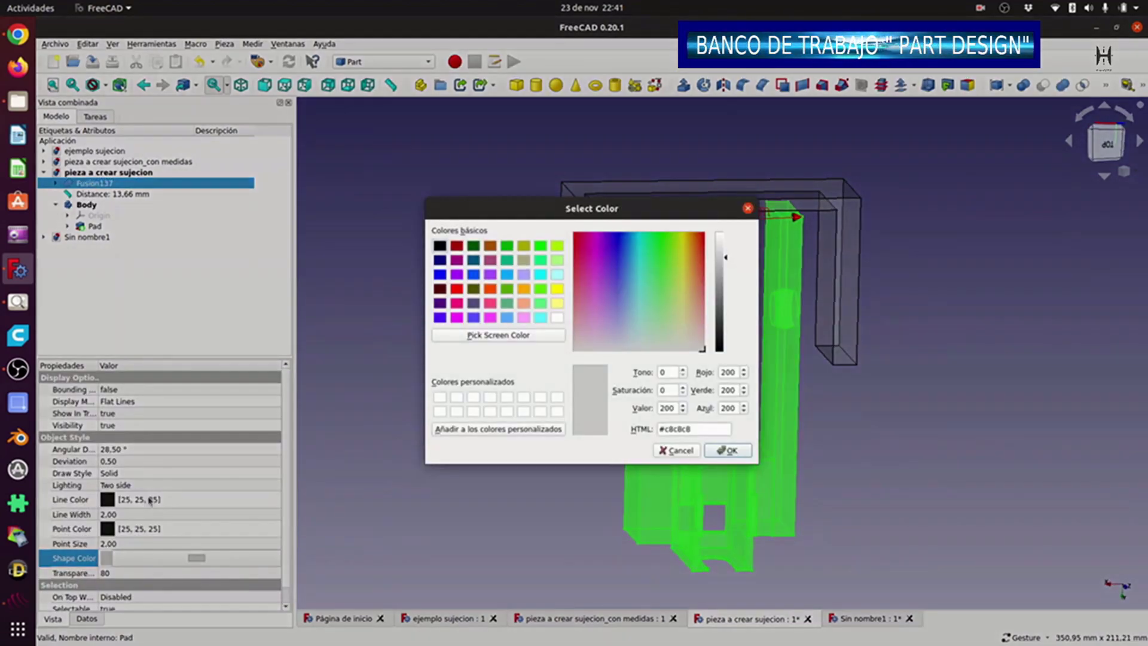
click(440, 317)
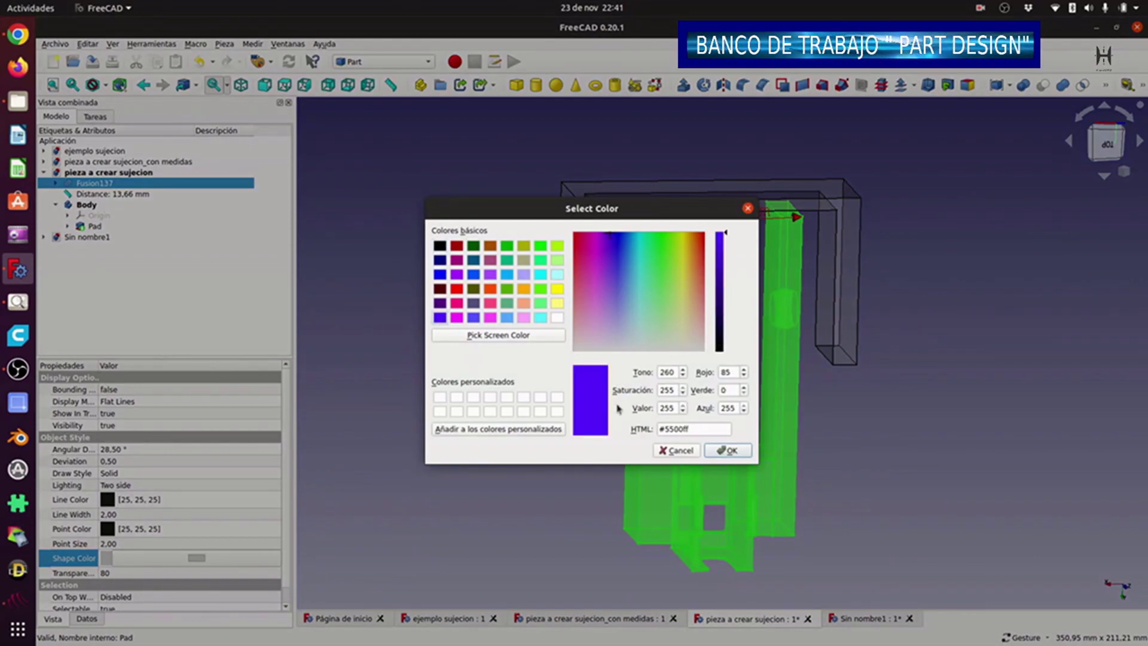
click(726, 449)
drag(622, 501, 526, 496)
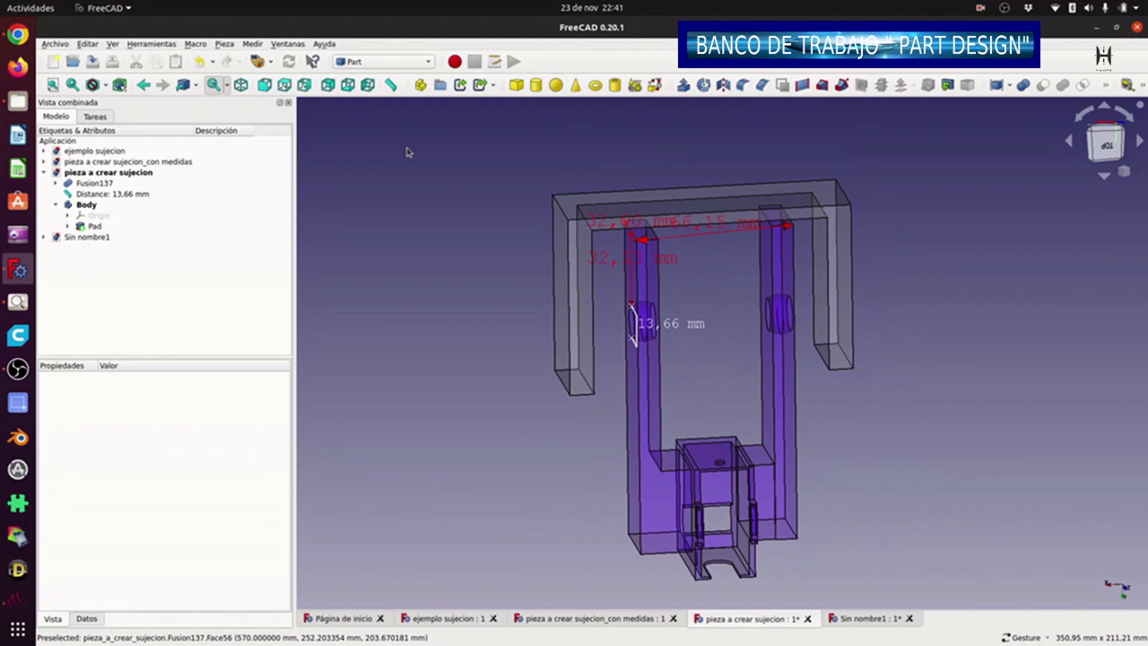
Create a cylinder primitive in the document of the piece and bring it into view together with the parts.
click(536, 85)
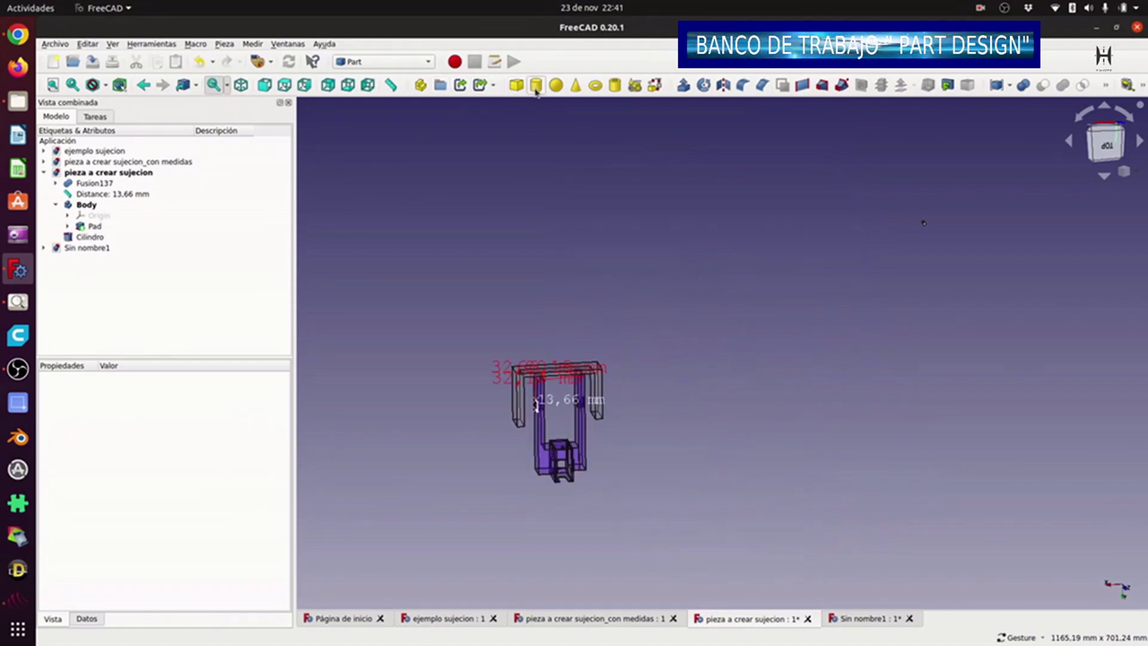
scroll(592, 302, up, 3)
right_drag(723, 544, 897, 403)
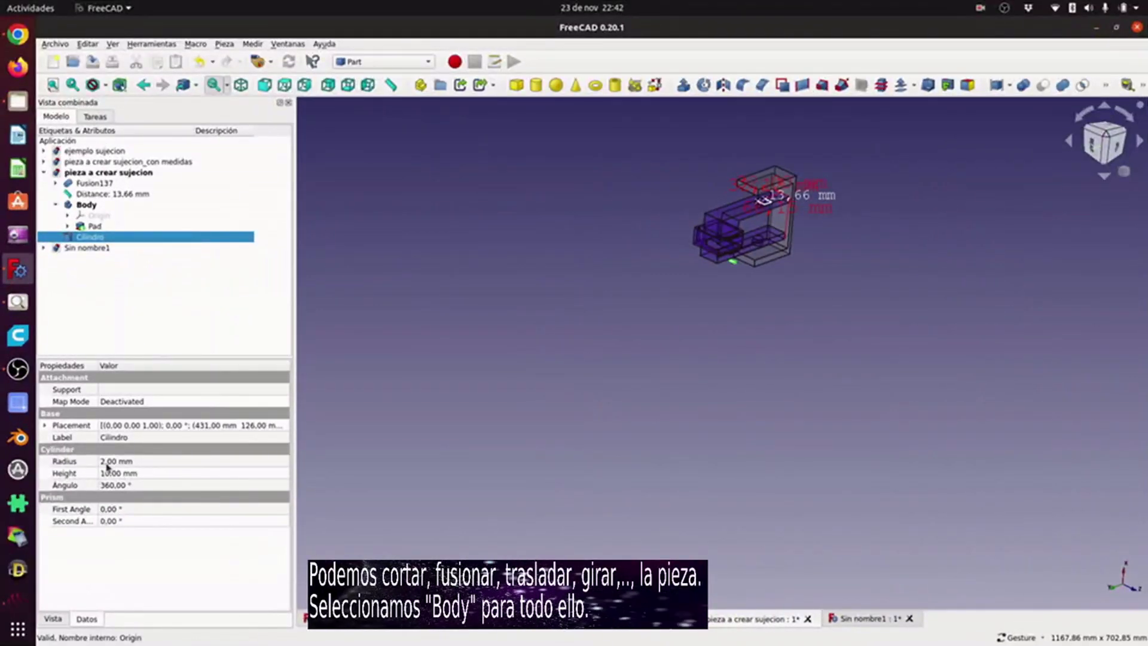
Set the cylinder's radius to 10 mm and its height to 92 mm.
click(107, 462)
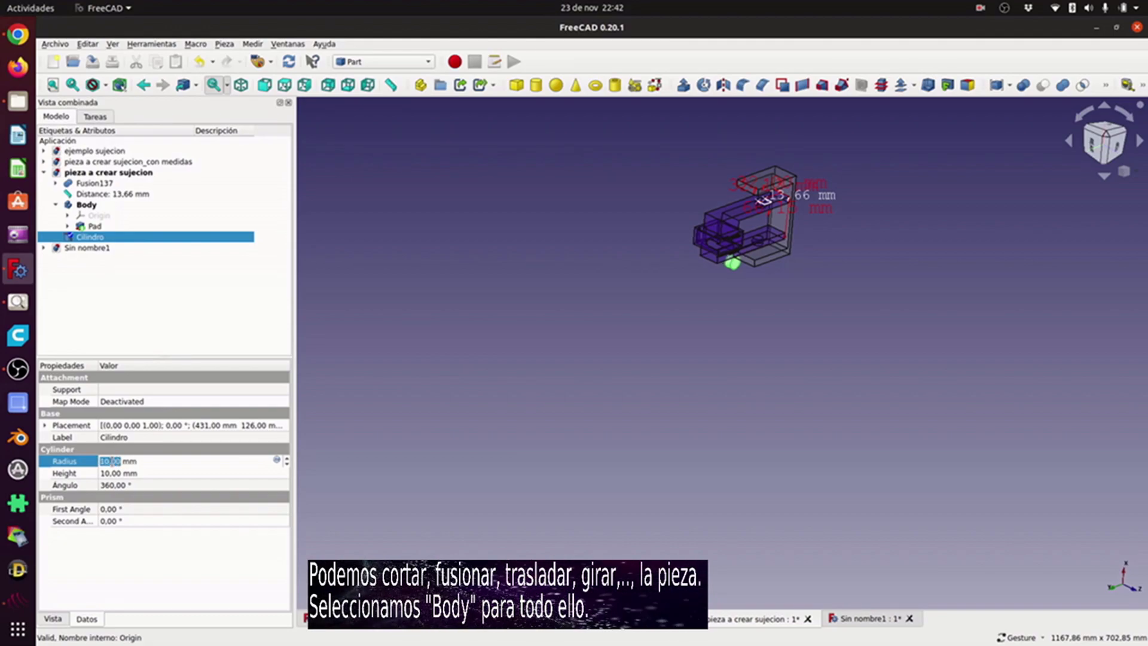
click(110, 474)
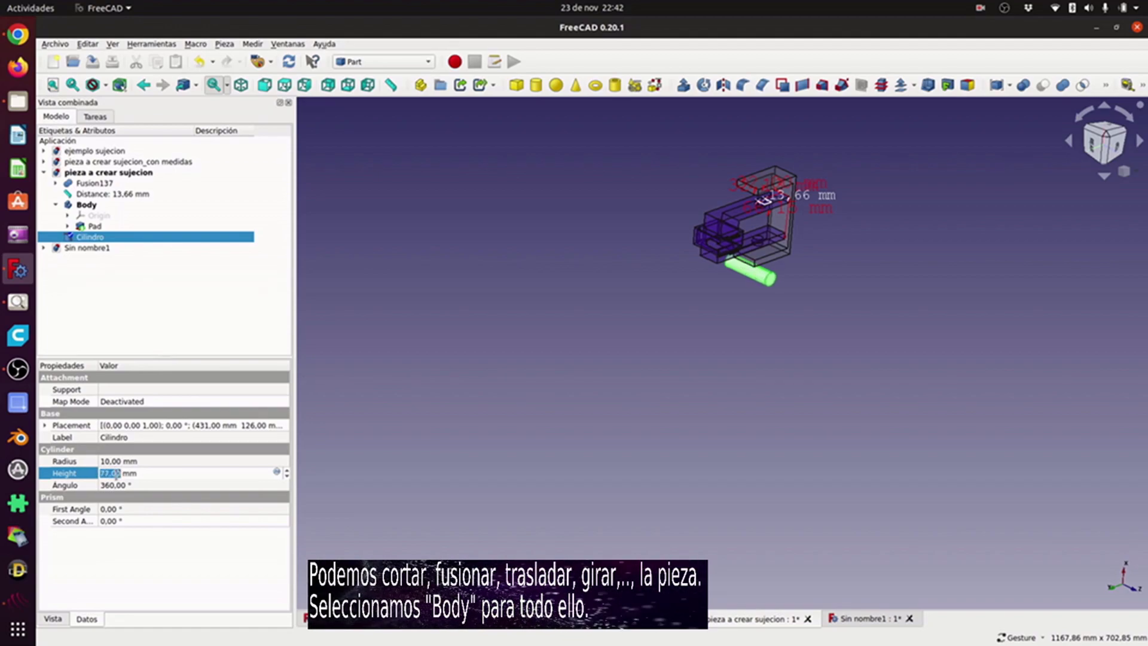
click(410, 413)
Transform the cylinder, rotating it 90° about its Y axis so it runs parallel to the axis of the arm holes.
drag(489, 379, 725, 443)
scroll(535, 352, up, 5)
drag(535, 353, 654, 298)
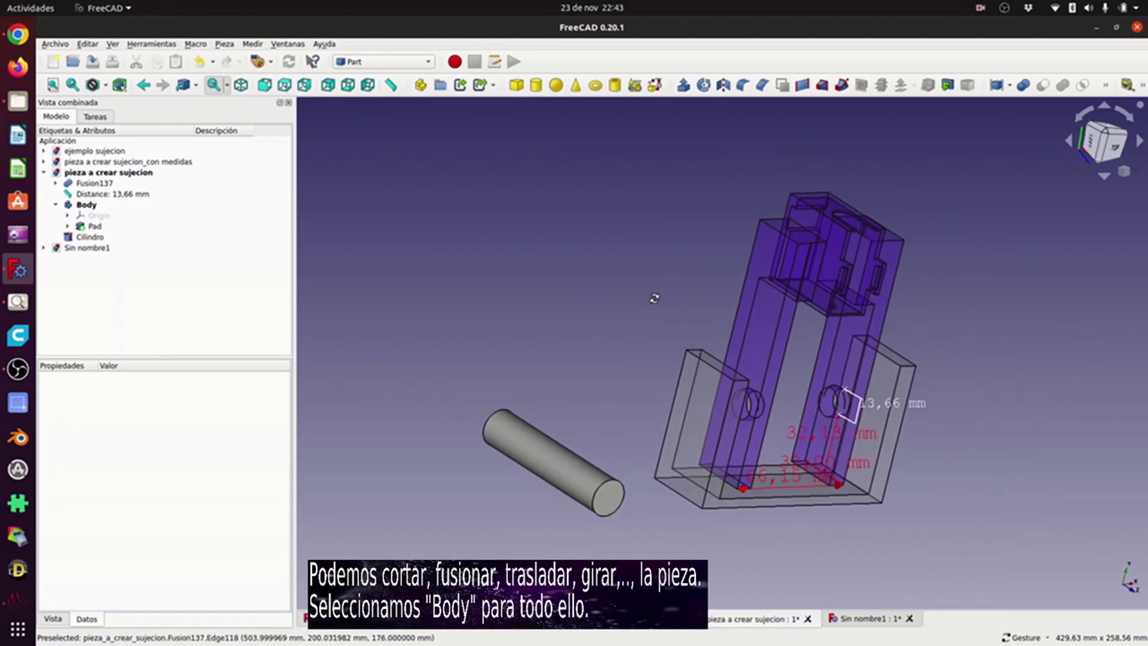
click(43, 247)
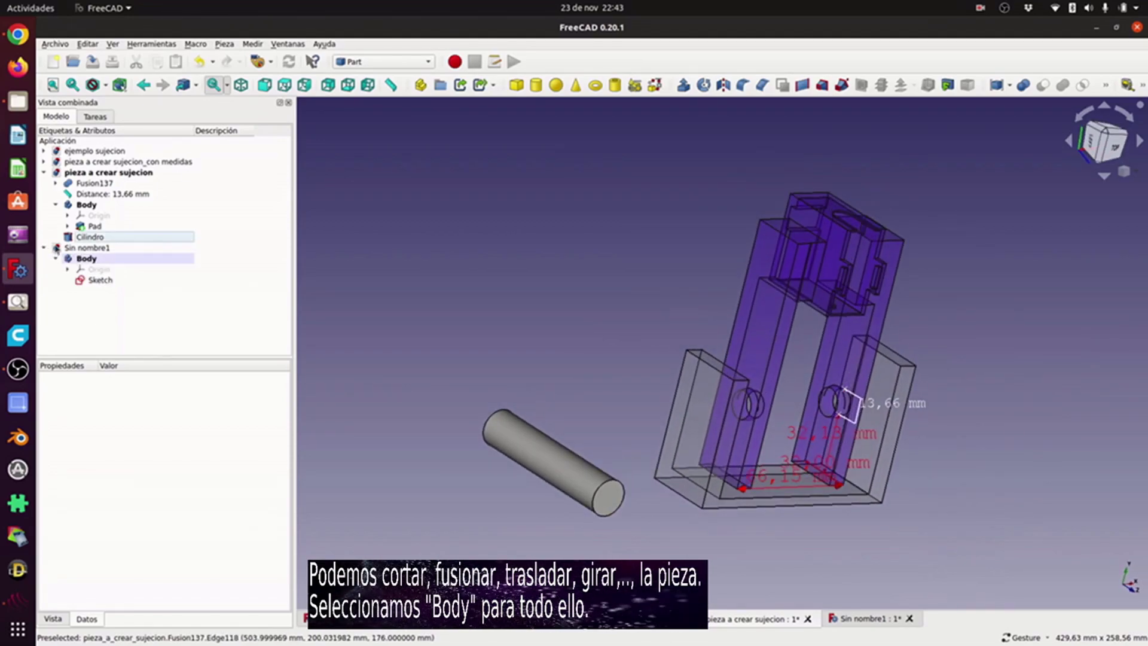
click(88, 238)
click(45, 248)
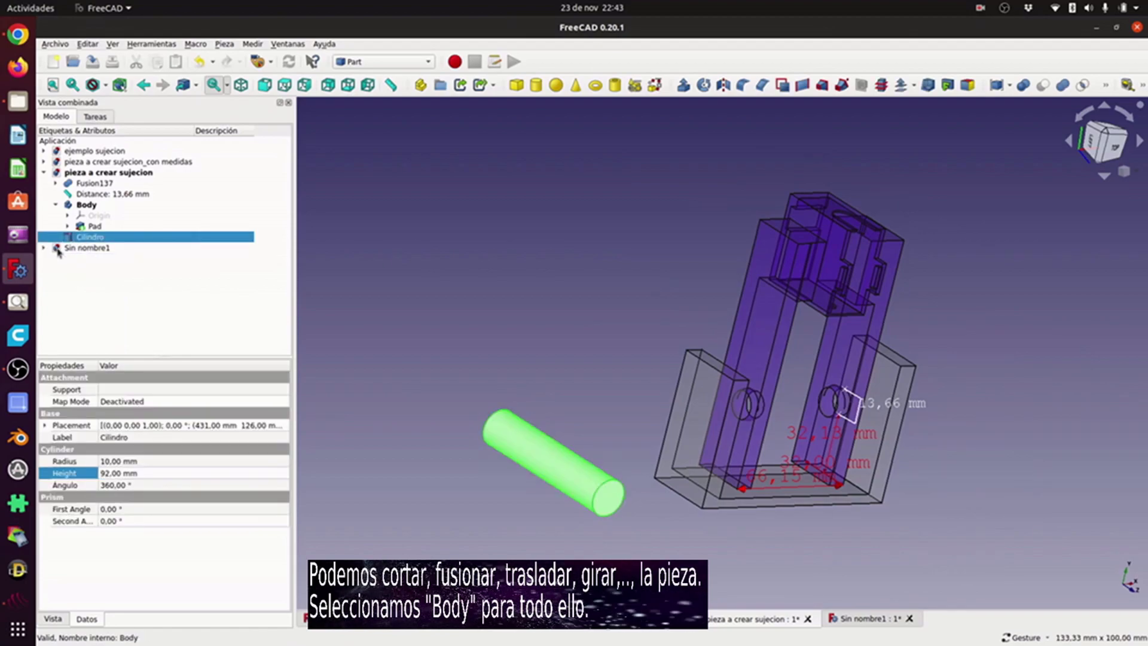
right_click(104, 238)
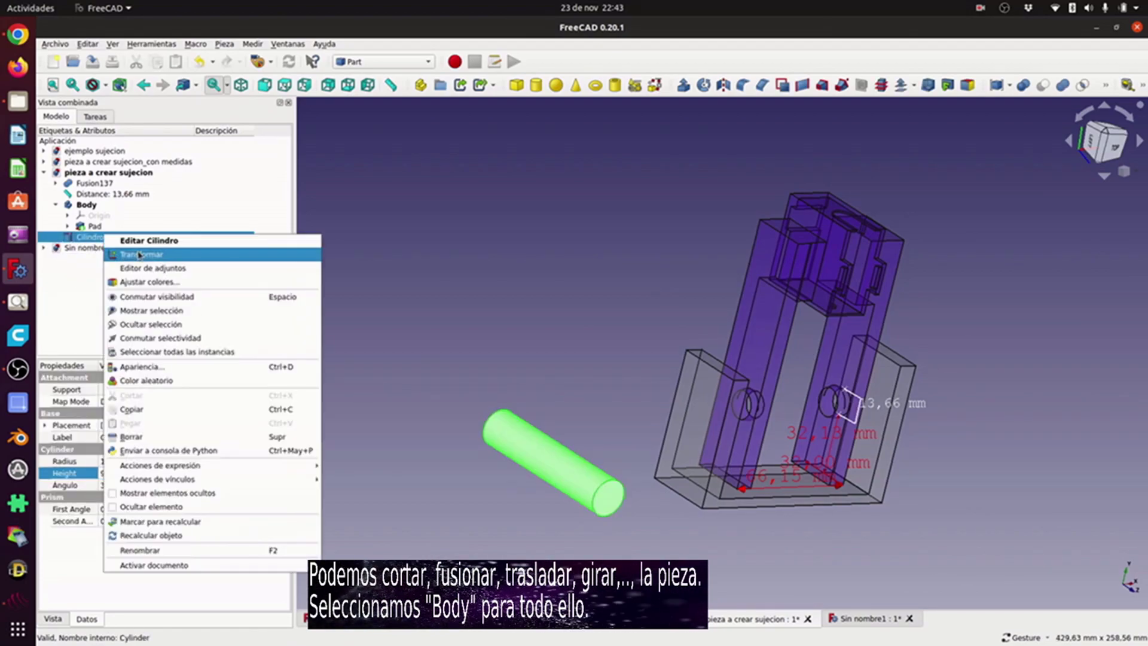
click(129, 253)
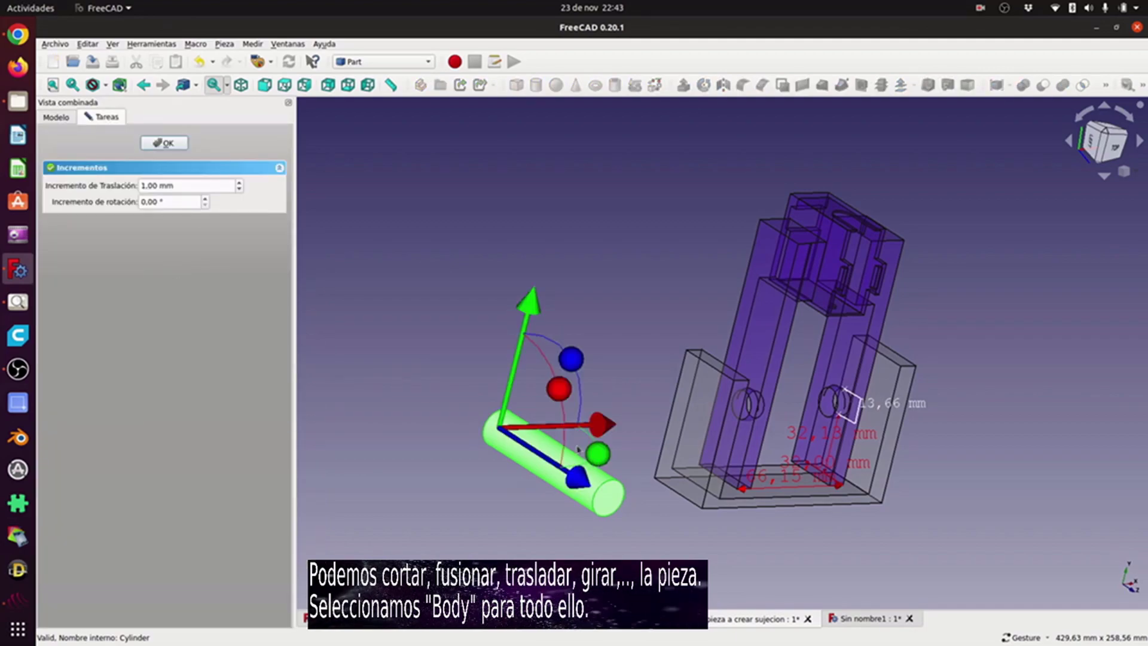
drag(596, 457, 590, 369)
Align the cylinder with the arm holes and slide it across the part, placing its base at about X 513 mm, Y 176 mm.
drag(424, 376, 508, 440)
drag(609, 369, 626, 294)
drag(844, 352, 763, 391)
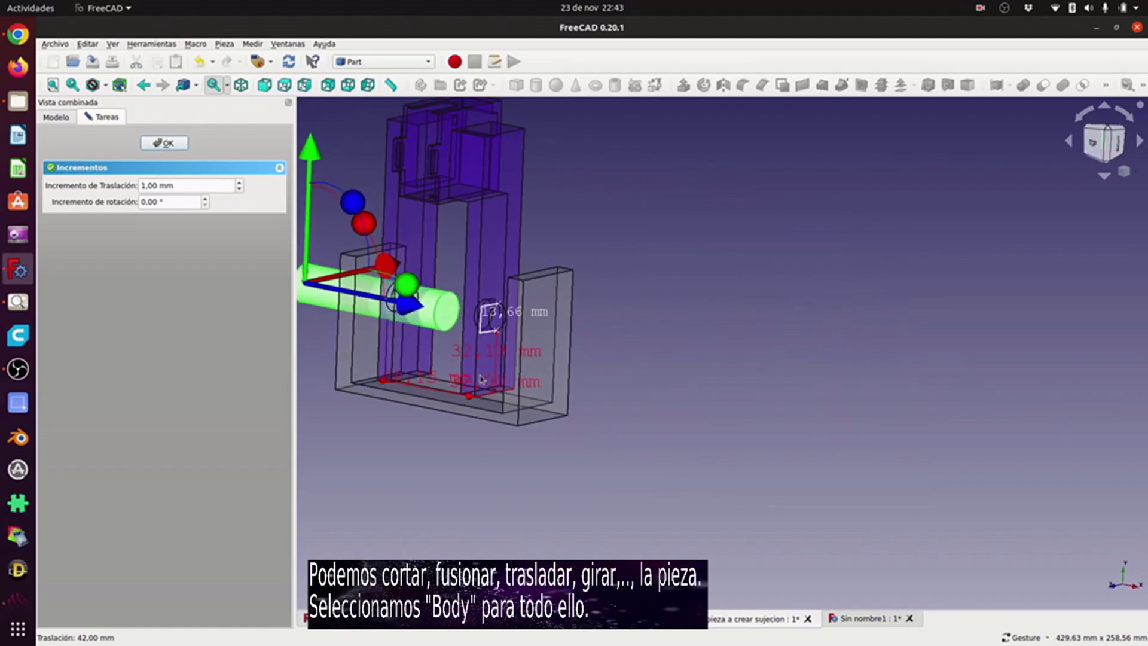
drag(382, 269, 367, 273)
right_drag(399, 294, 661, 319)
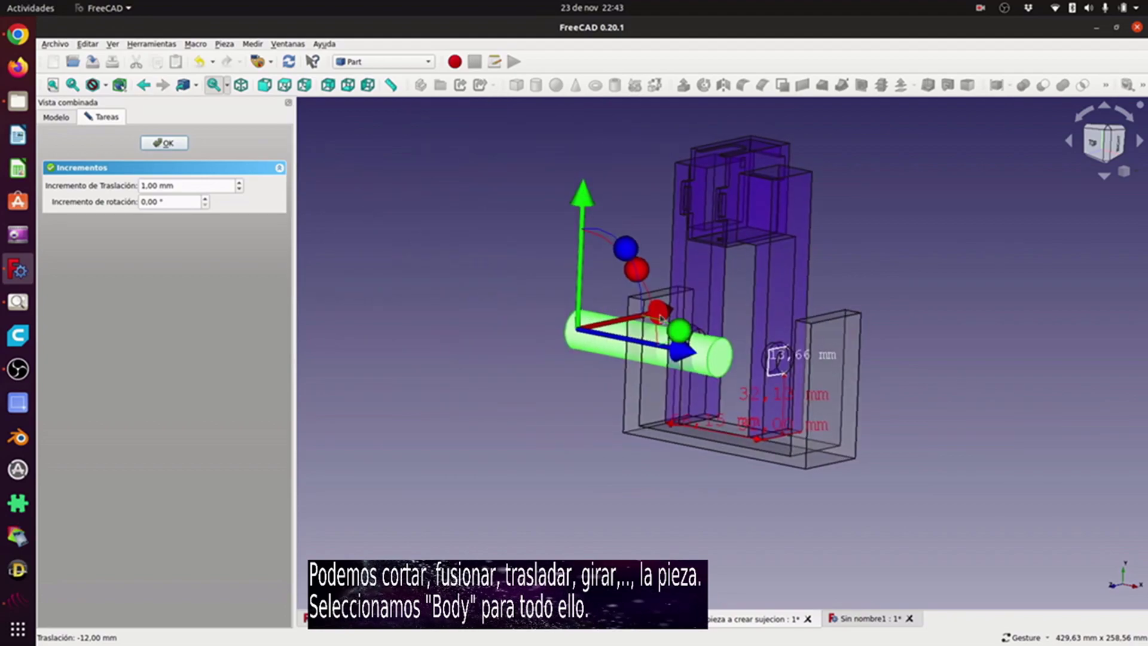
mouse_move(578, 264)
mouse_down()
mouse_move(597, 294)
mouse_move(594, 264)
mouse_up()
drag(593, 213, 597, 203)
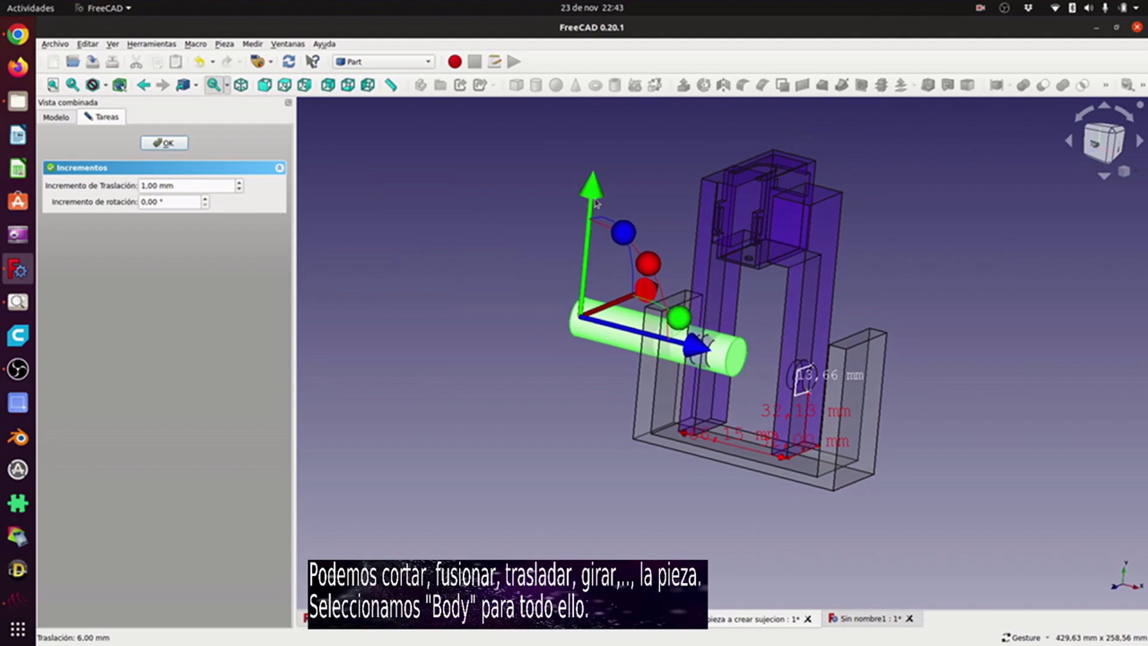
drag(645, 293, 640, 294)
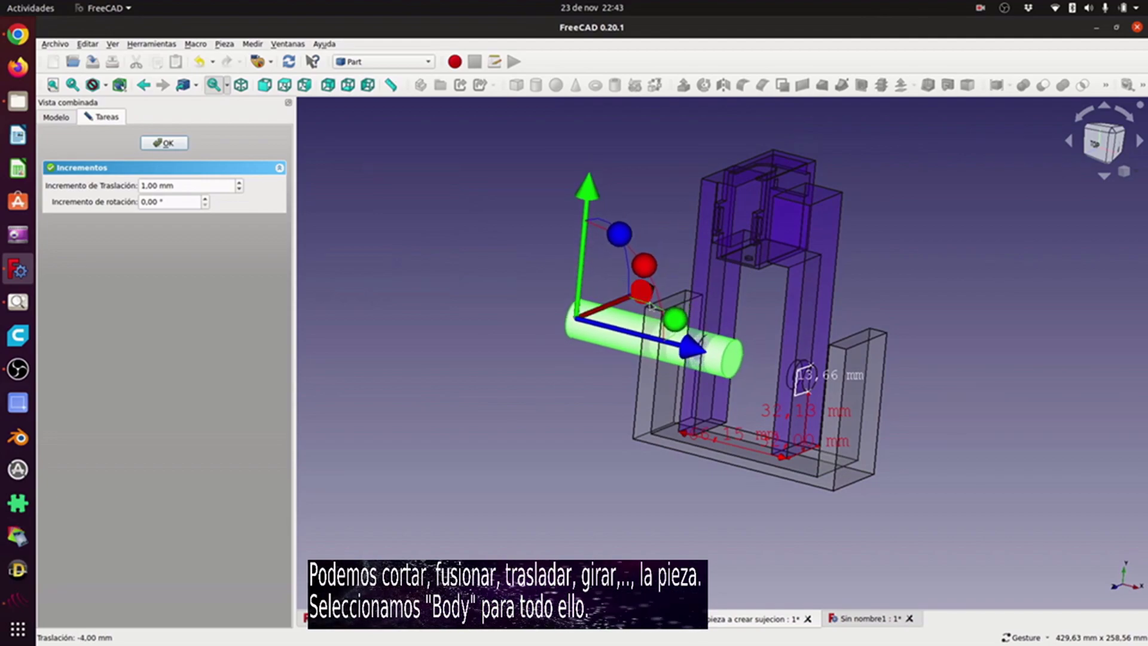
drag(590, 198, 589, 192)
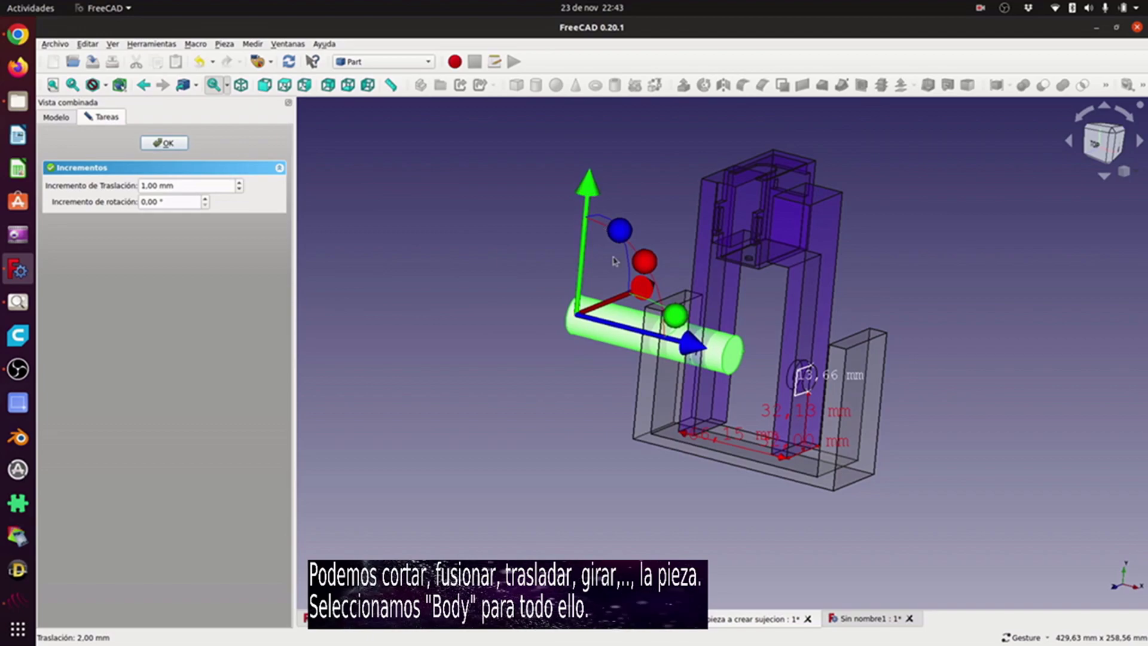
drag(693, 352, 836, 377)
click(168, 144)
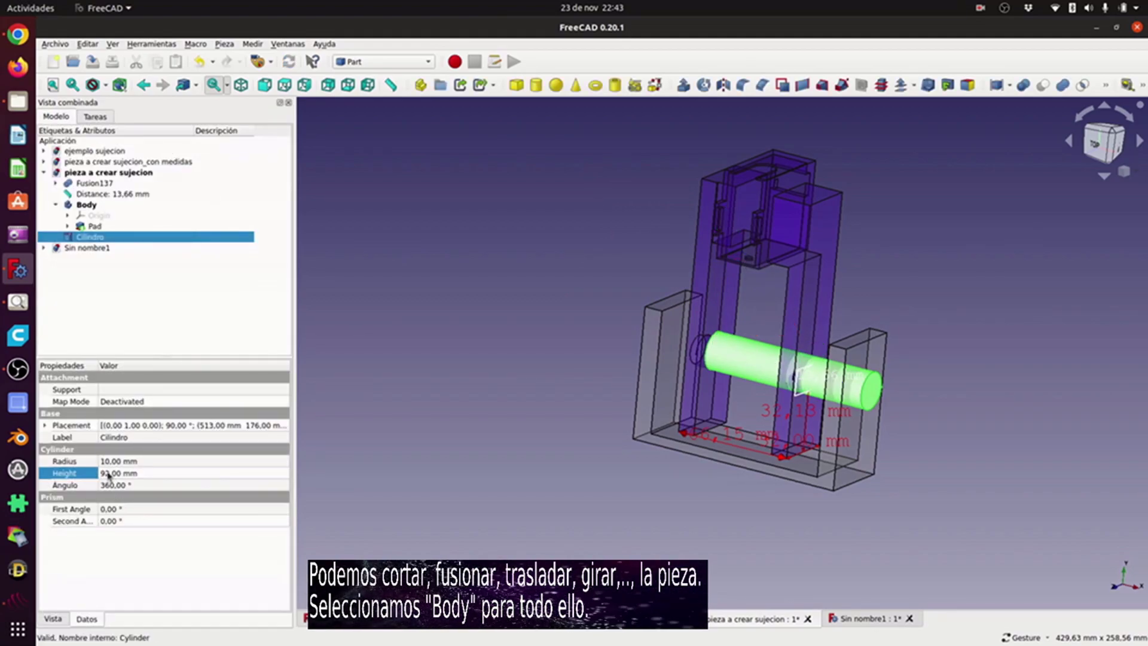
Set the cylinder's height to 140 mm.
text(14)
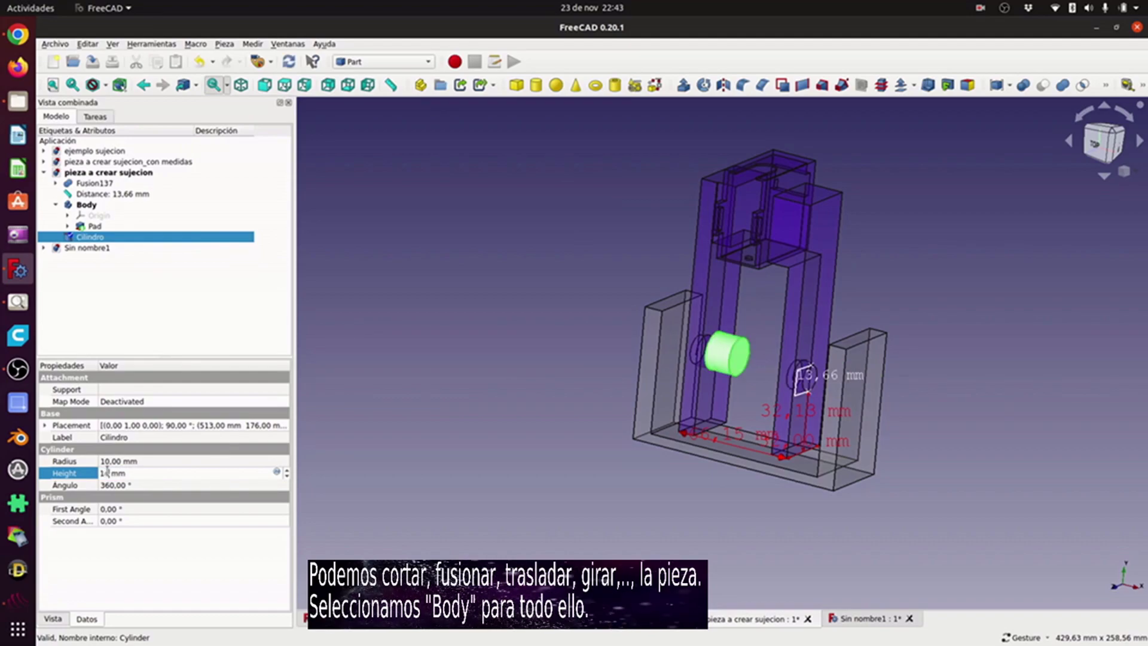
text(0)
click(342, 424)
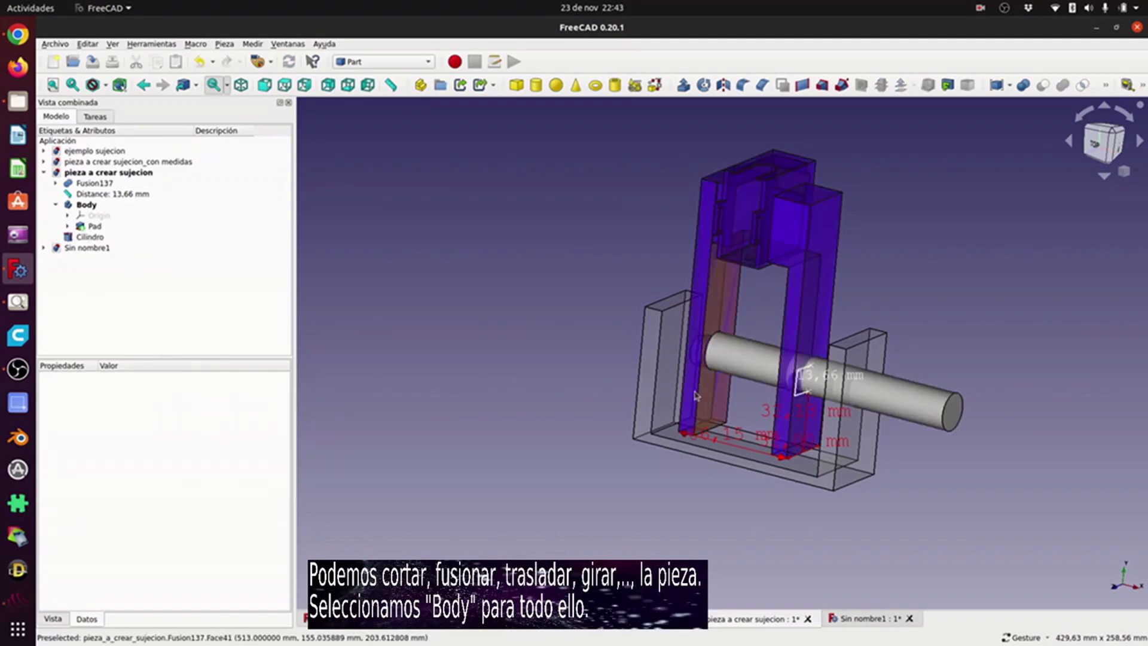
Shift the cylinder along its own axis so it passes through both part arms and both sides of the U-shaped holder.
right_click(99, 237)
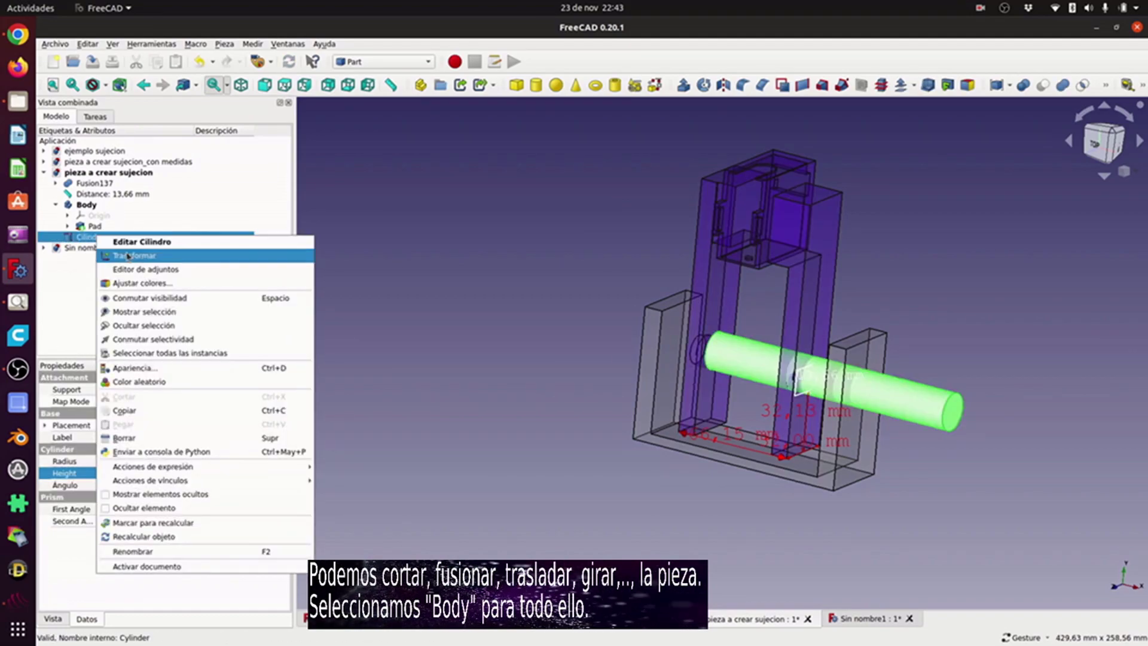
click(126, 253)
mouse_move(749, 360)
mouse_down()
mouse_move(733, 357)
mouse_move(756, 366)
mouse_up()
drag(837, 387, 757, 369)
mouse_move(945, 406)
mouse_down()
mouse_move(884, 402)
mouse_move(819, 423)
mouse_move(996, 425)
mouse_move(1079, 388)
mouse_move(952, 398)
mouse_up()
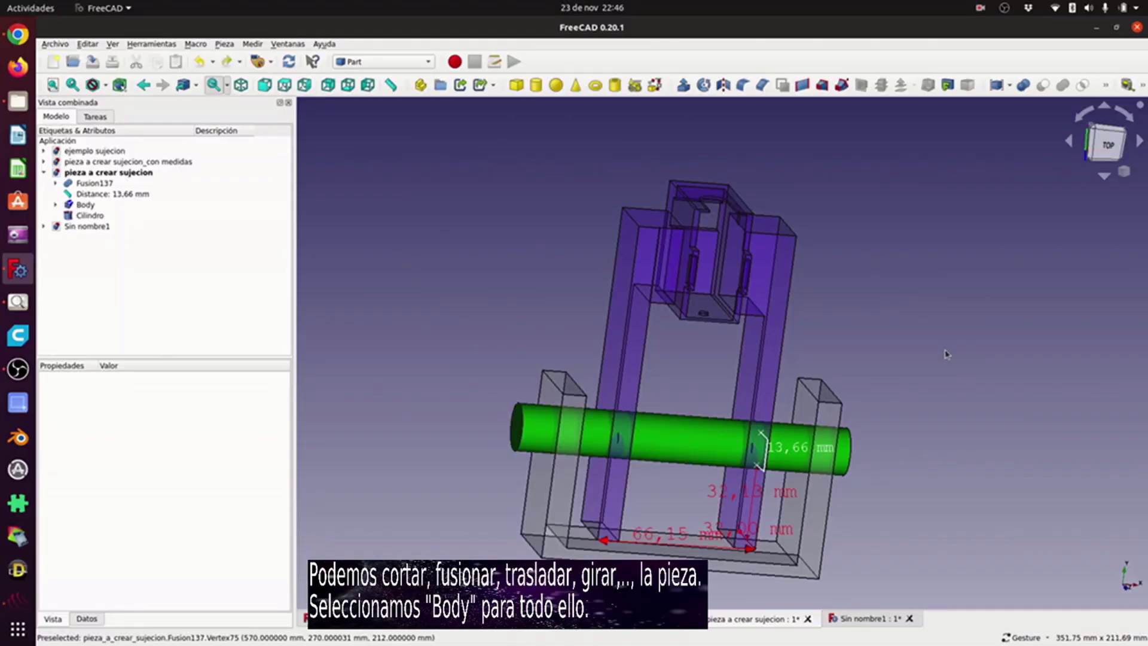
Cut the cylinder out of the U-shaped holder Body to make a through hole in each side.
drag(945, 353, 880, 417)
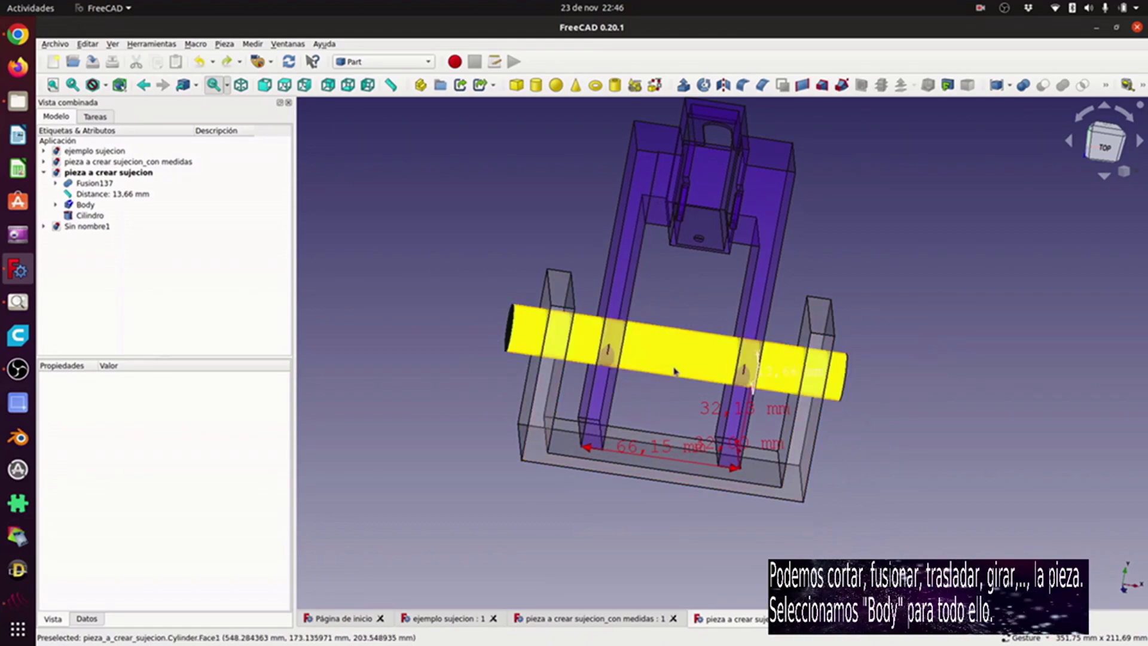
click(85, 205)
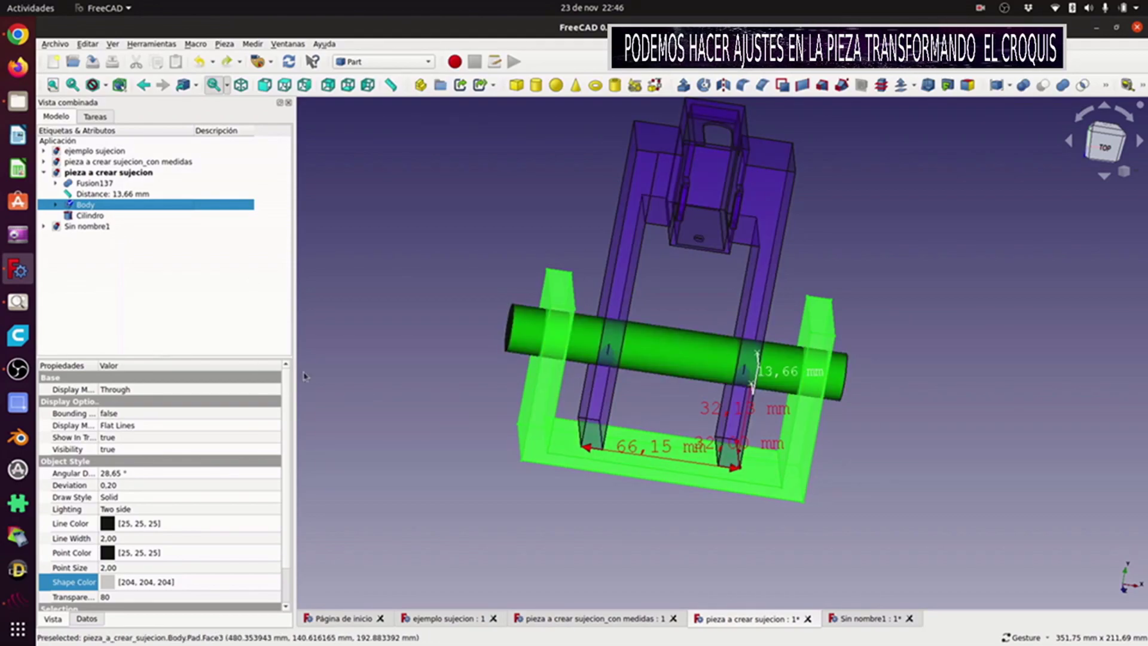
ctrl+click(90, 215)
click(1042, 85)
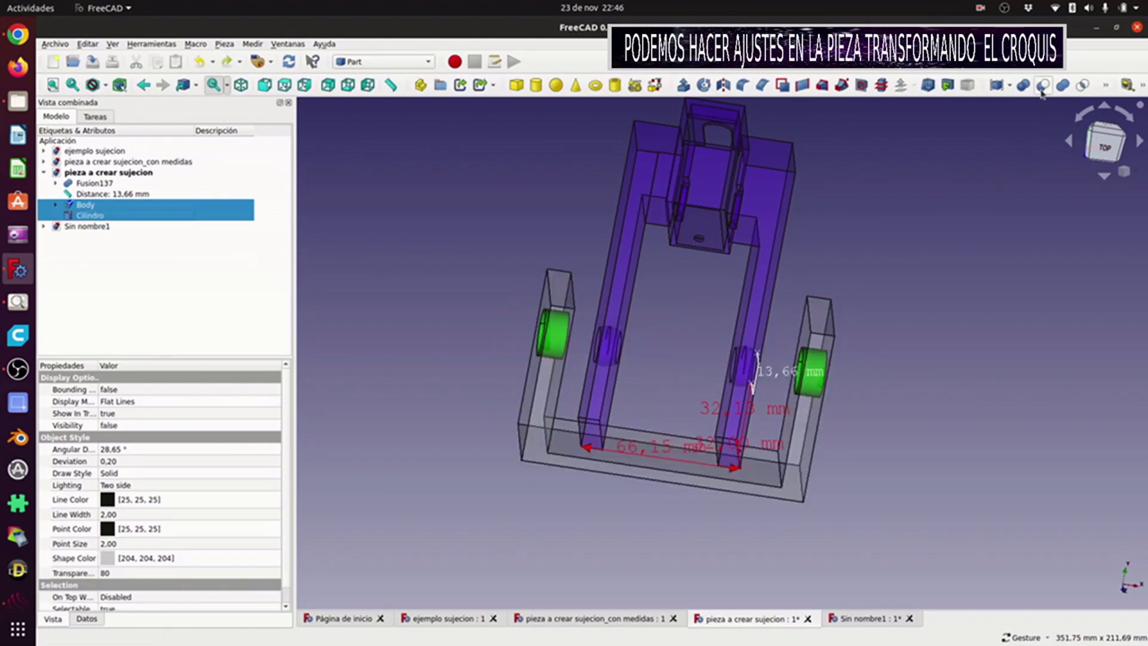
Examine from several angles how the holes in the holder's sides line up with the holes in the part's arms.
right_click(958, 356)
click(959, 325)
drag(983, 323, 792, 343)
key(2)
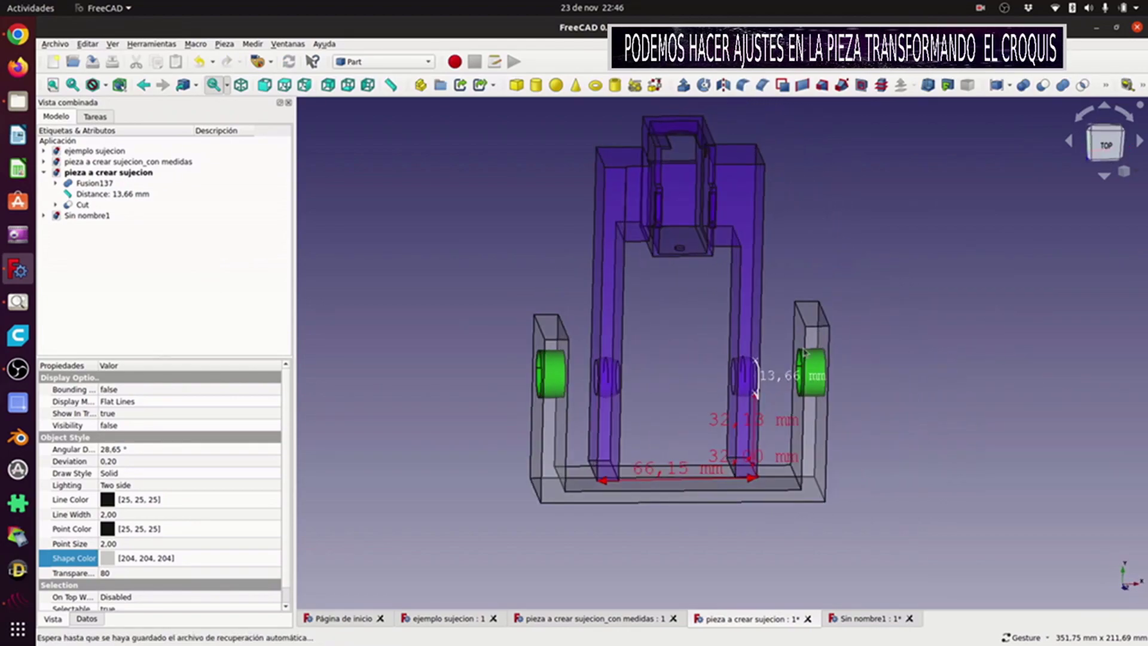
drag(475, 358, 505, 337)
drag(779, 328, 837, 323)
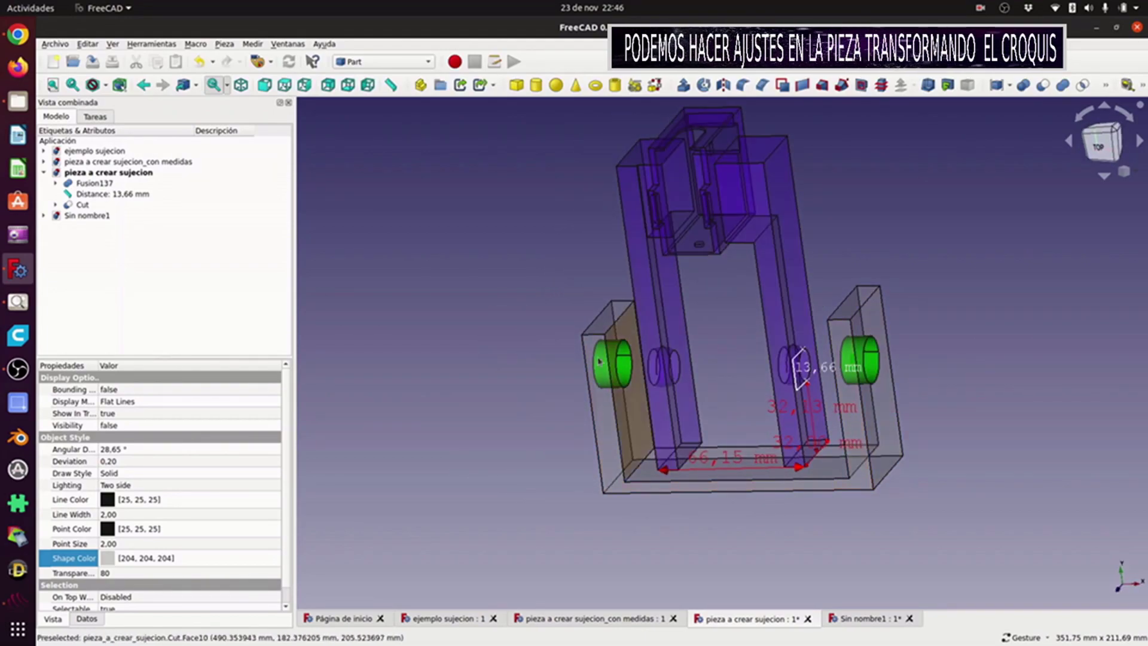
drag(715, 331, 789, 326)
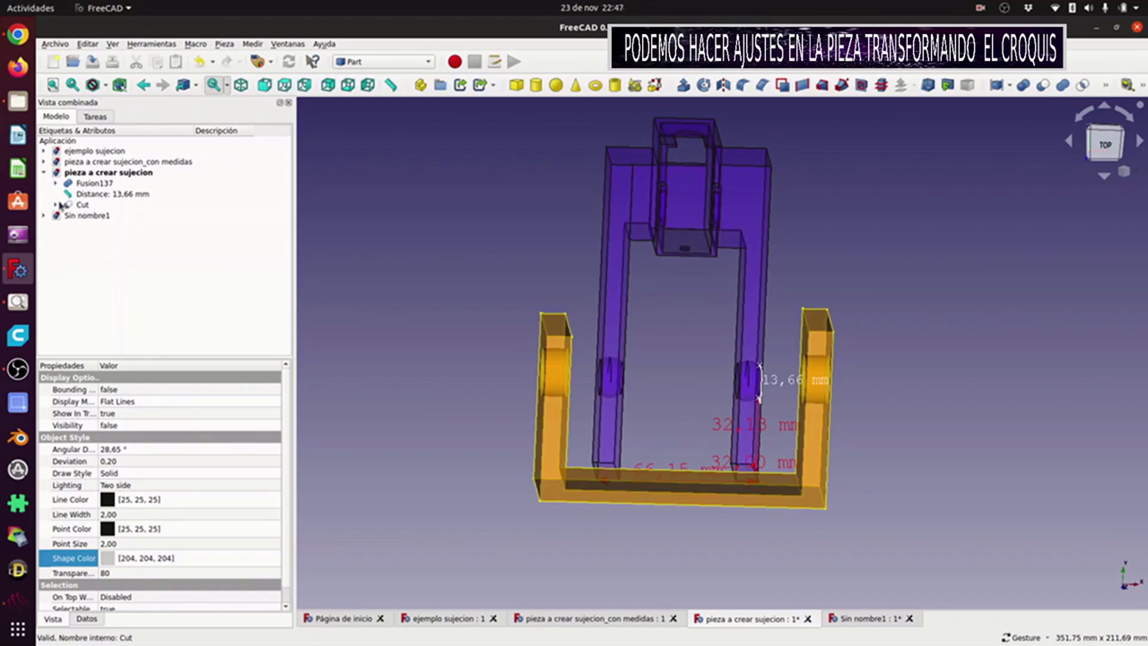
Open Sketch001, the profile under the Pad of the cut holder Body, for editing.
click(57, 204)
click(68, 215)
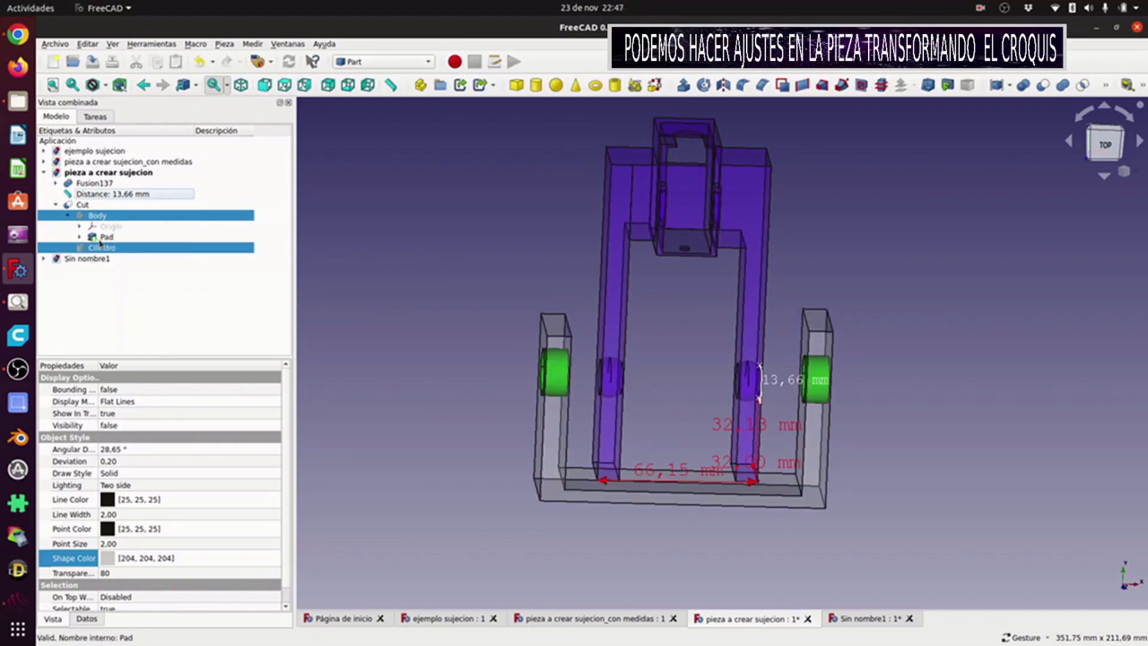
click(80, 237)
click(109, 246)
right_click(108, 247)
click(145, 254)
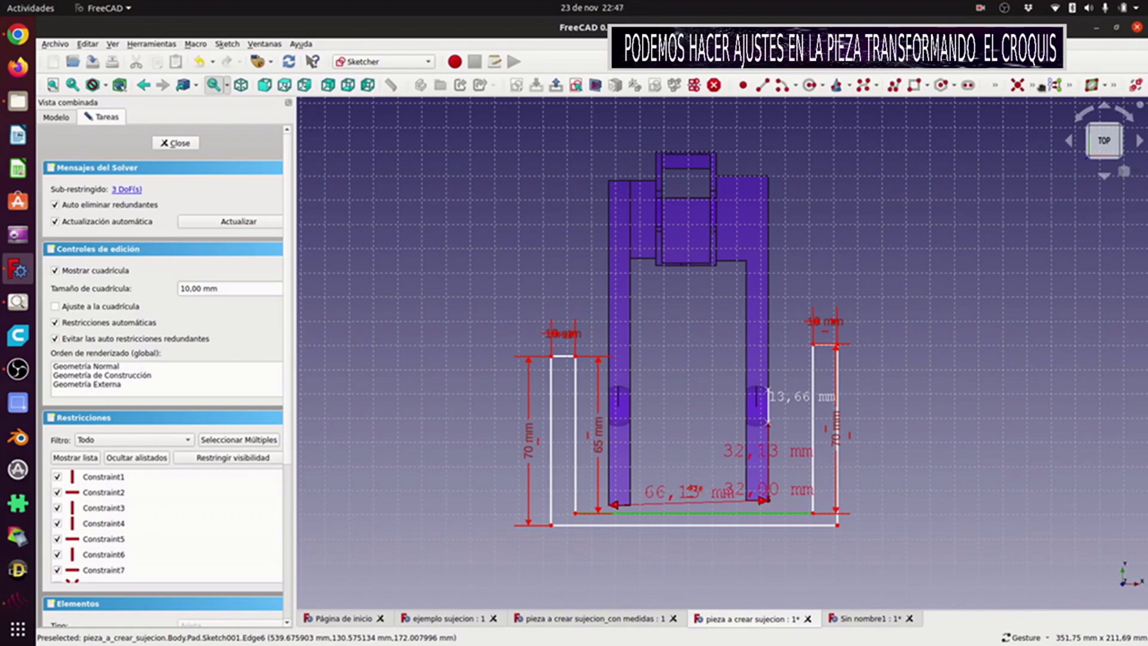
Constrain the inner bottom edge of the U profile to a length of 70 mm and close the sketch.
click(1033, 87)
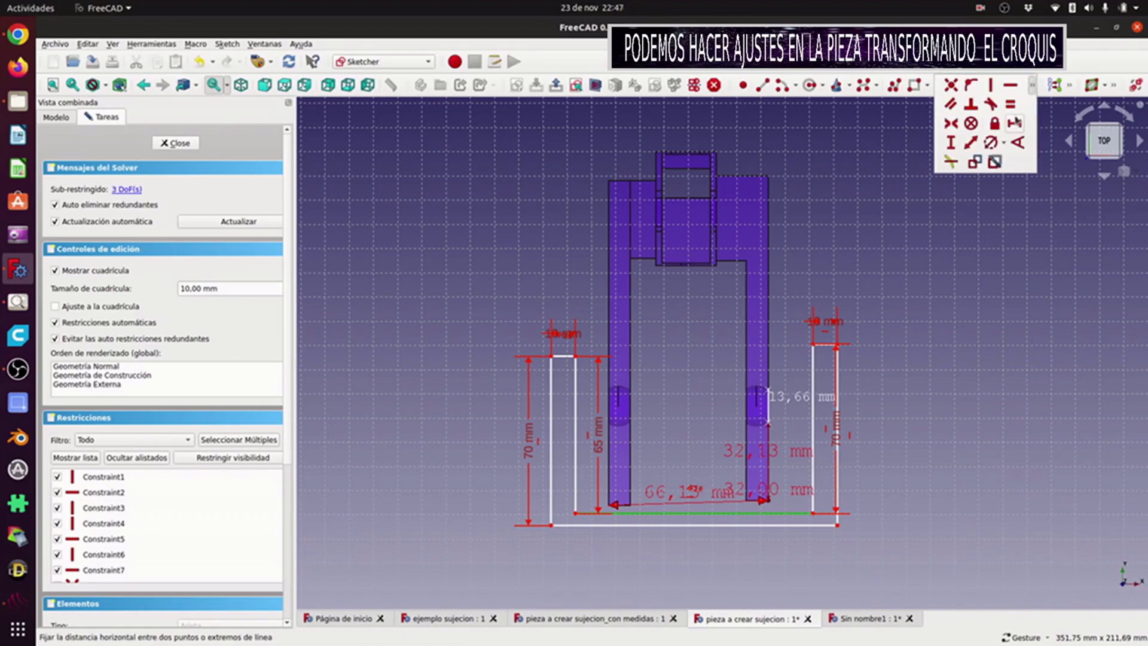
click(969, 144)
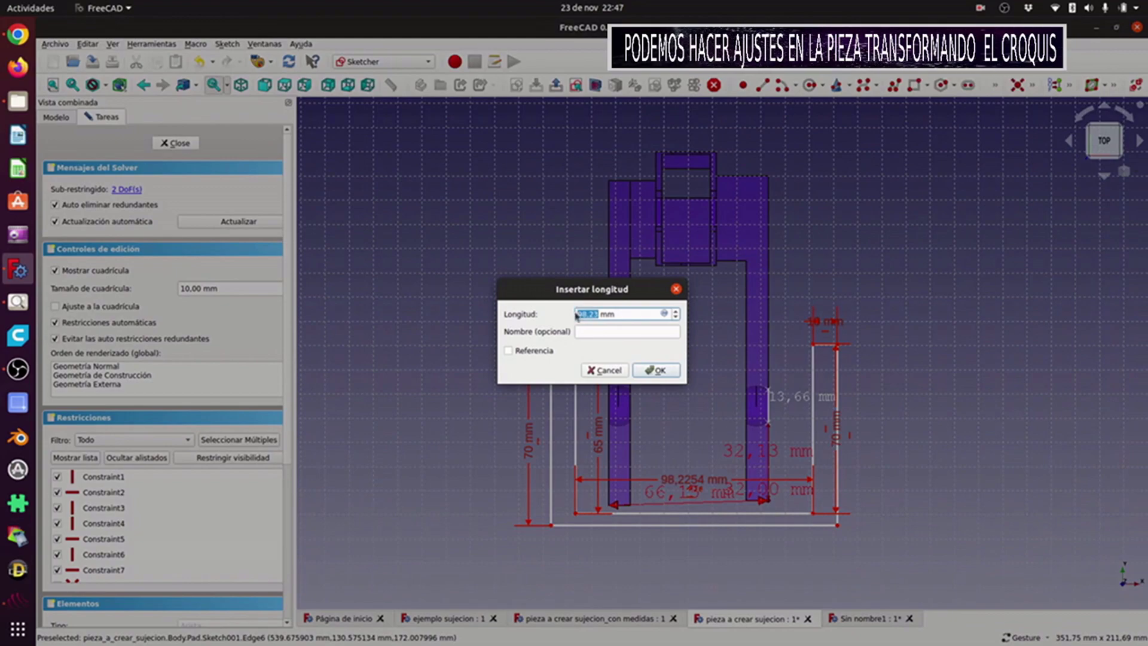
text(70)
key(Return)
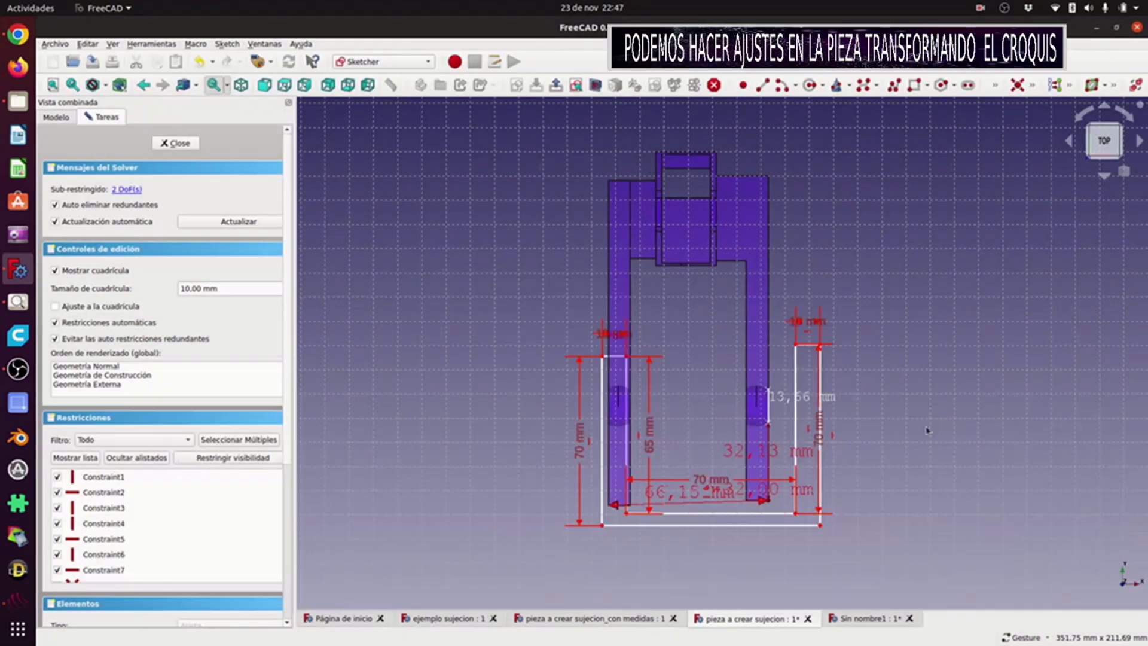
click(169, 144)
mouse_move(957, 413)
mouse_down()
mouse_move(983, 427)
mouse_move(968, 426)
mouse_up()
click(107, 238)
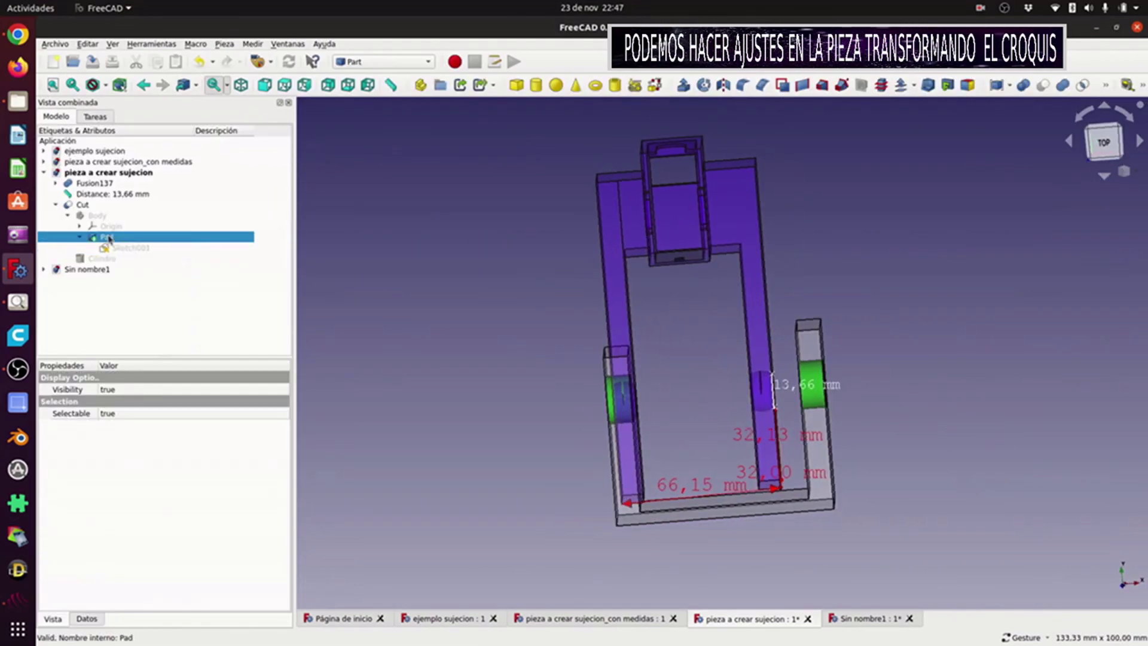
right_click(109, 239)
click(98, 226)
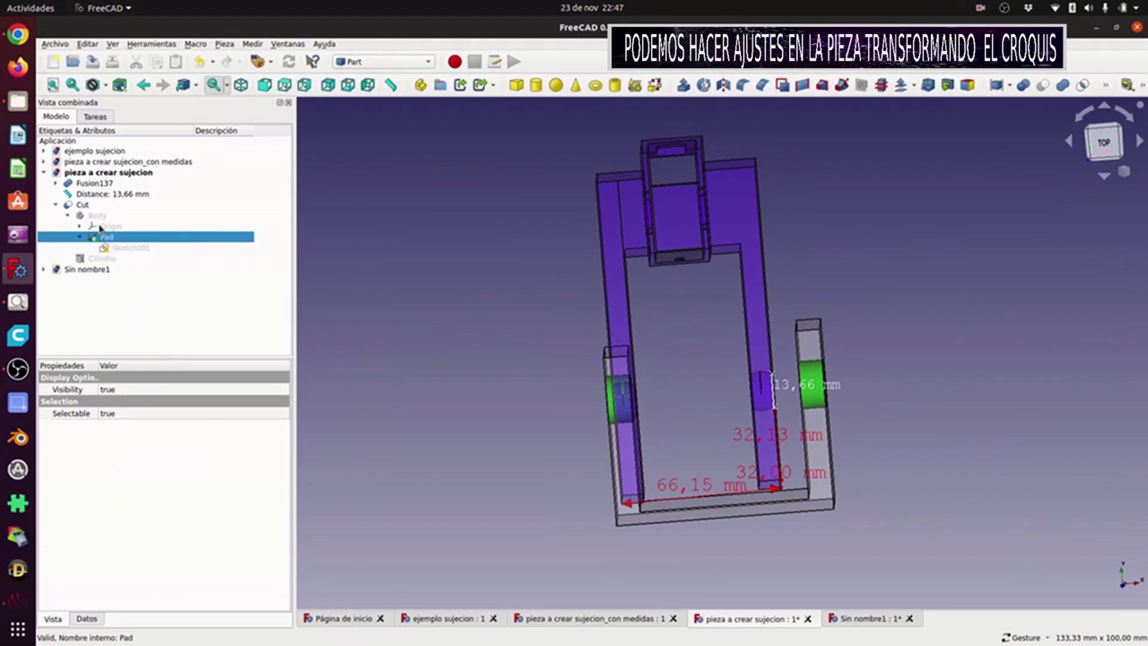
Transform the holder Body, moving it sideways so the two arms of the part fit between its sides.
click(96, 216)
right_click(97, 217)
click(132, 238)
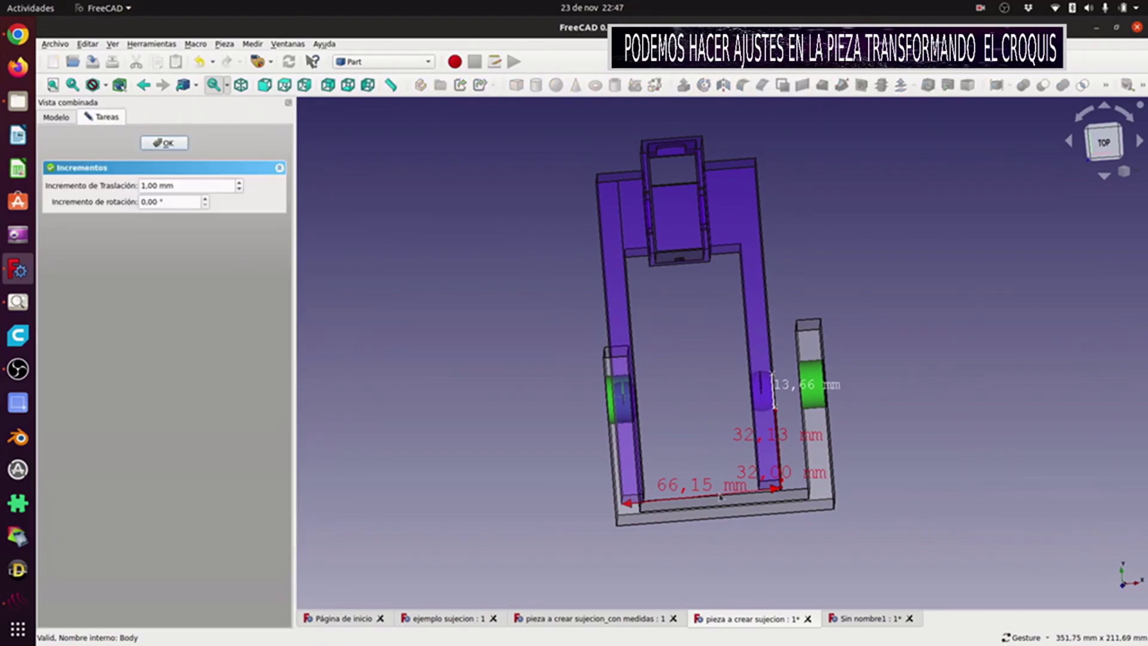
scroll(1009, 408, down, 3)
drag(1019, 400, 858, 418)
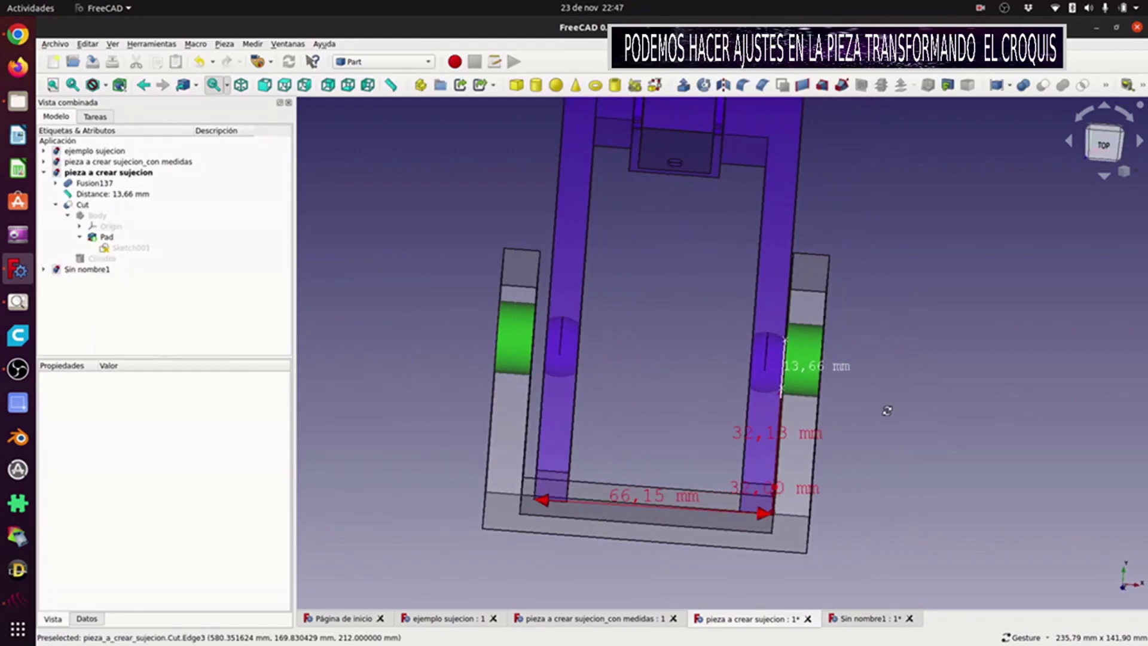
drag(872, 407, 927, 341)
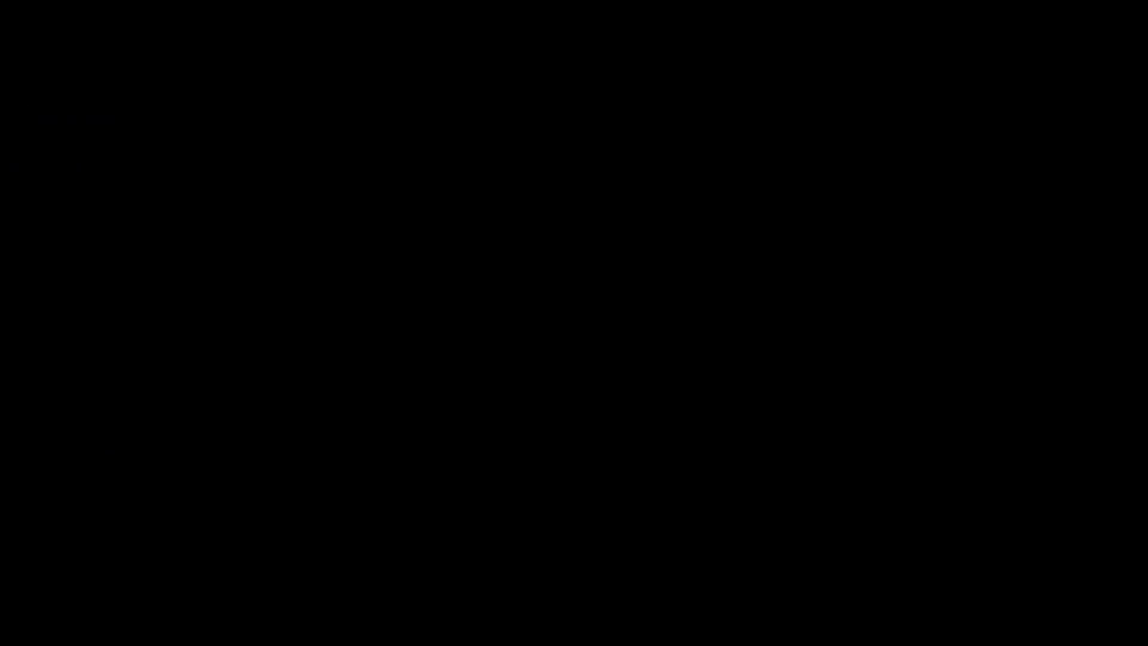